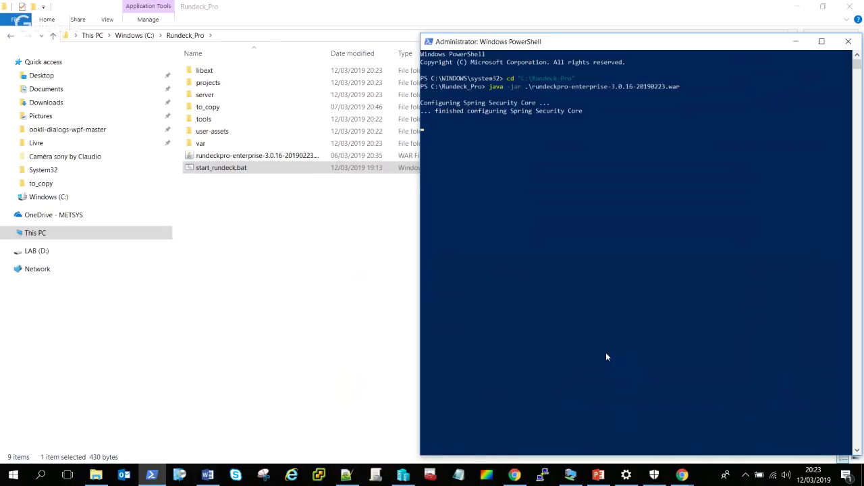
- Reload the Rundeck login page in Chrome twice, then minimize Chrome to watch the server startup log
click(682, 475)
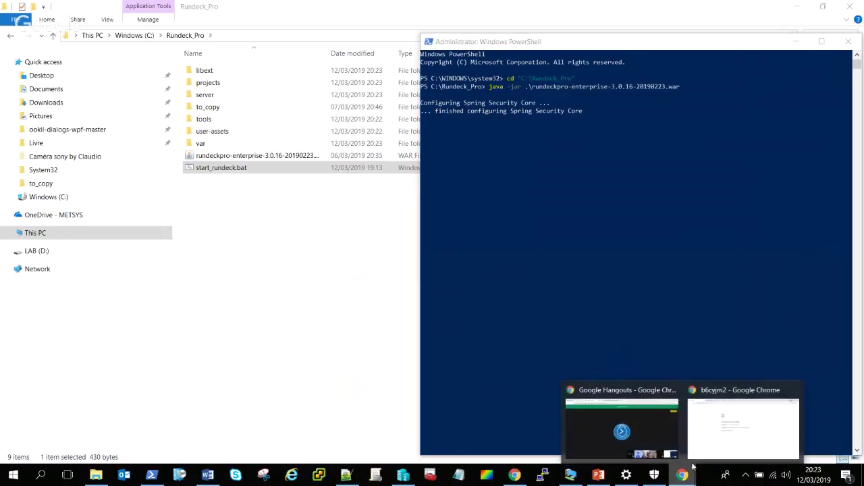
click(712, 443)
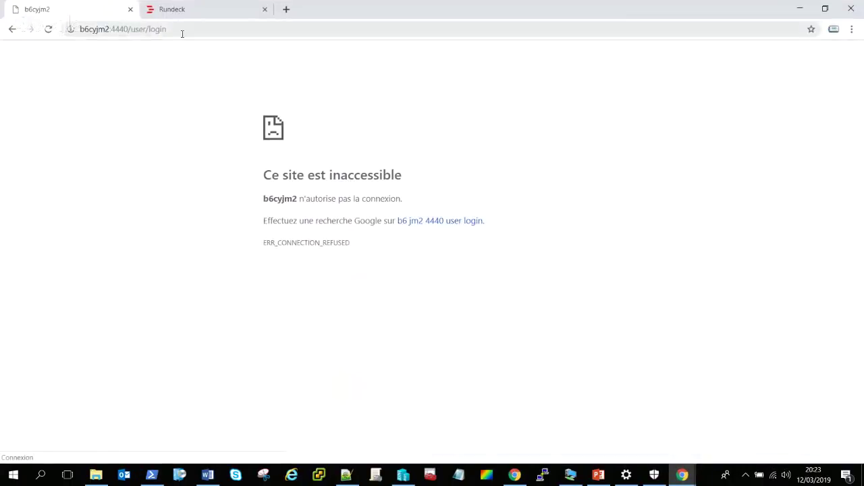
click(181, 33)
key(Return)
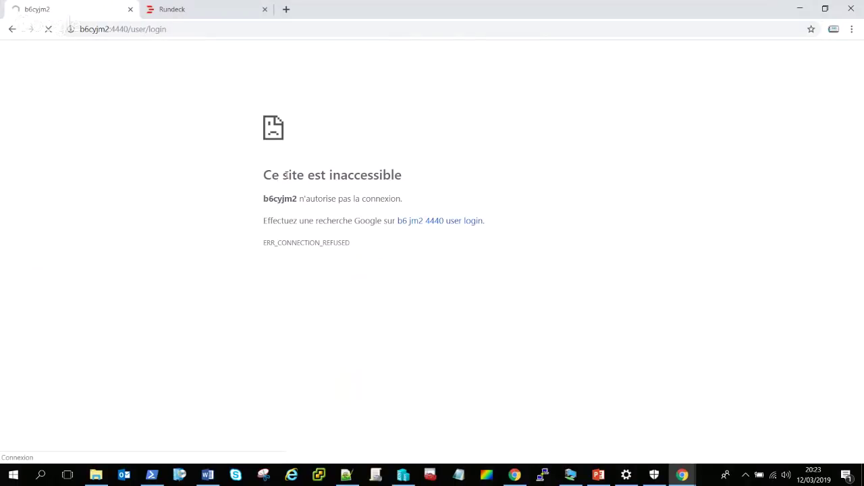
click(245, 33)
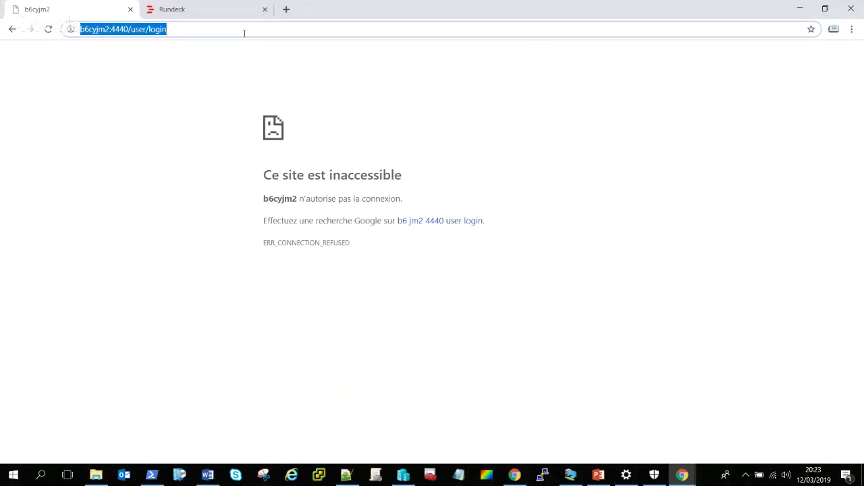
key(Return)
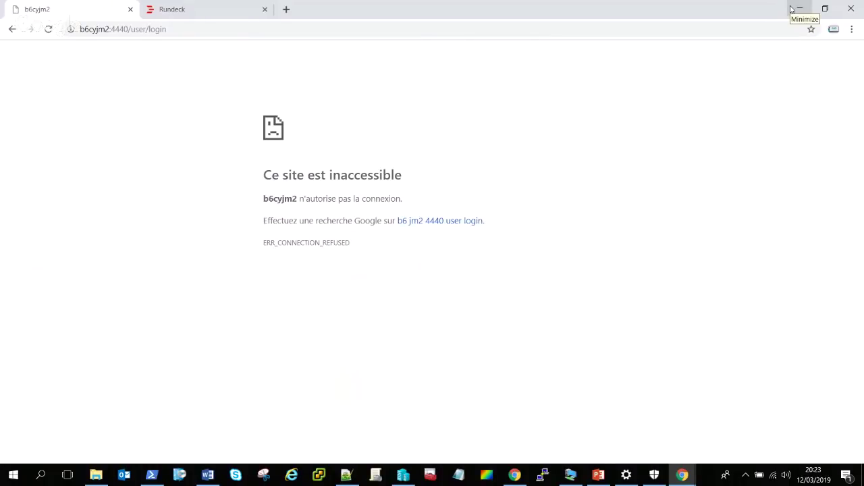
click(793, 9)
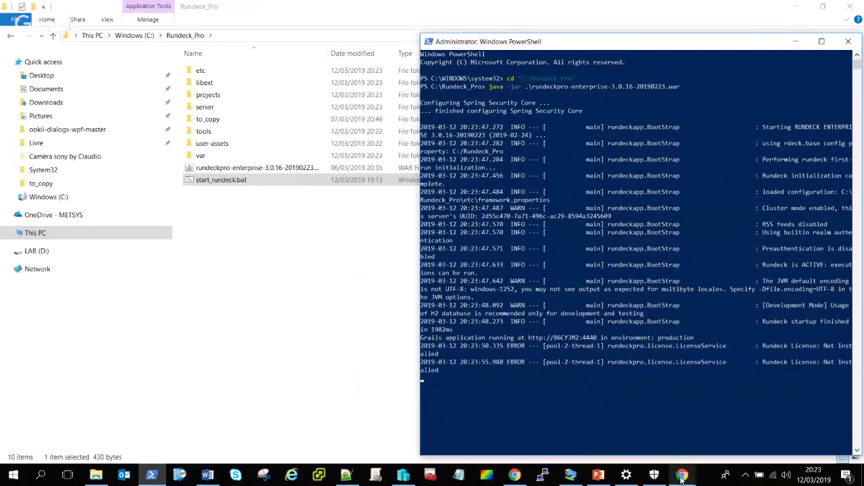
- Bring Chrome back and reload the Rundeck login page now that the server is up
mouse_move(682, 477)
click(709, 429)
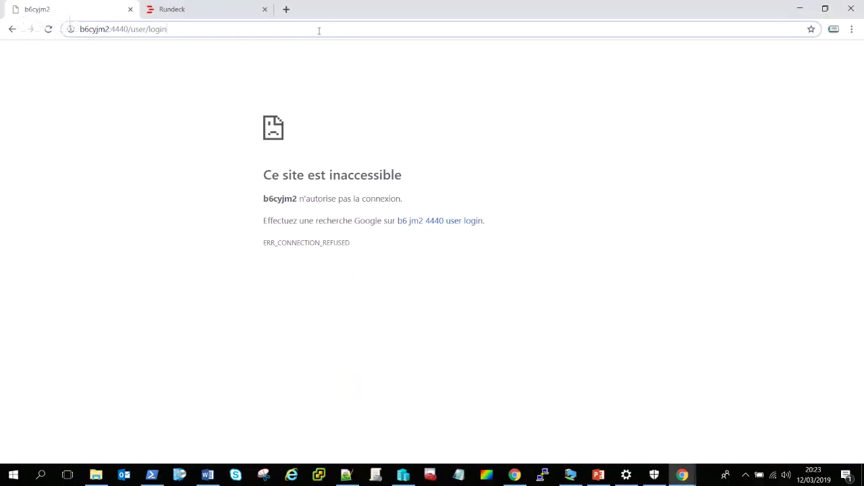
click(319, 30)
key(Return)
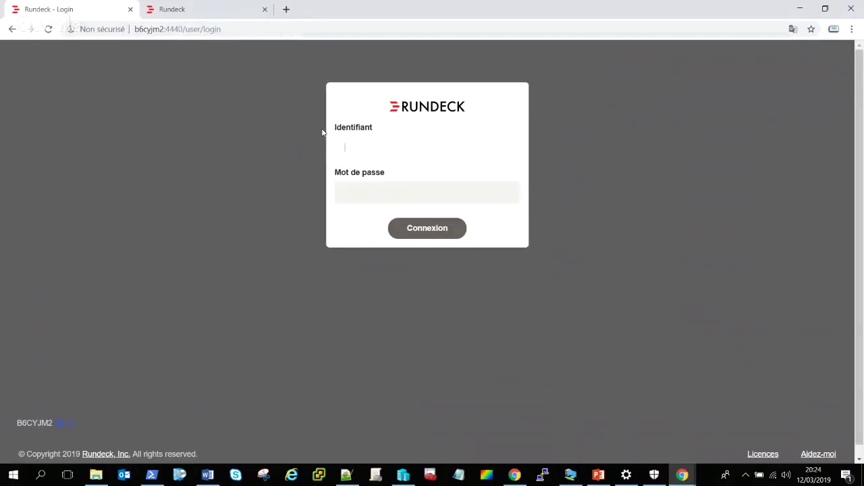
- Sign in with the admin username and password, then switch to File Explorer
click(383, 152)
click(365, 167)
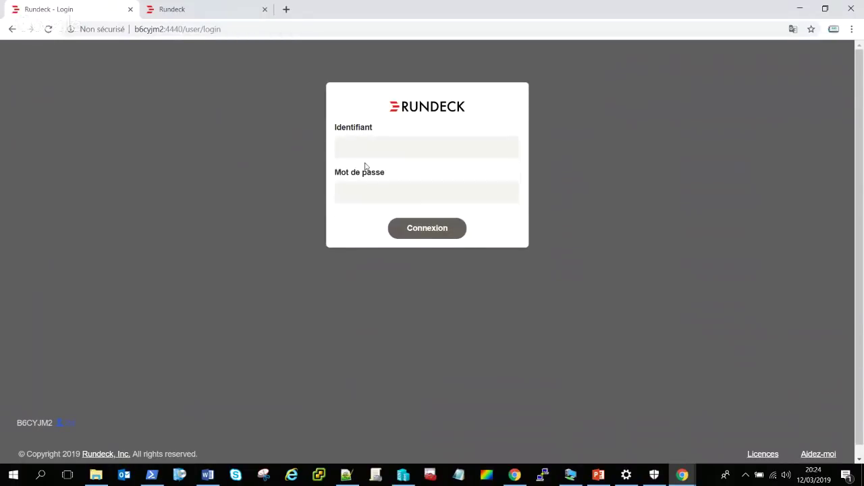
click(369, 154)
text(a)
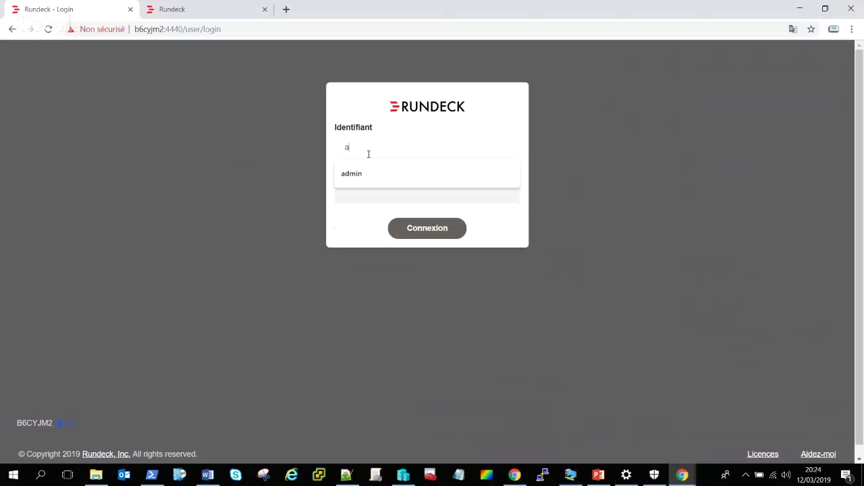
text(dmin)
key(Tab)
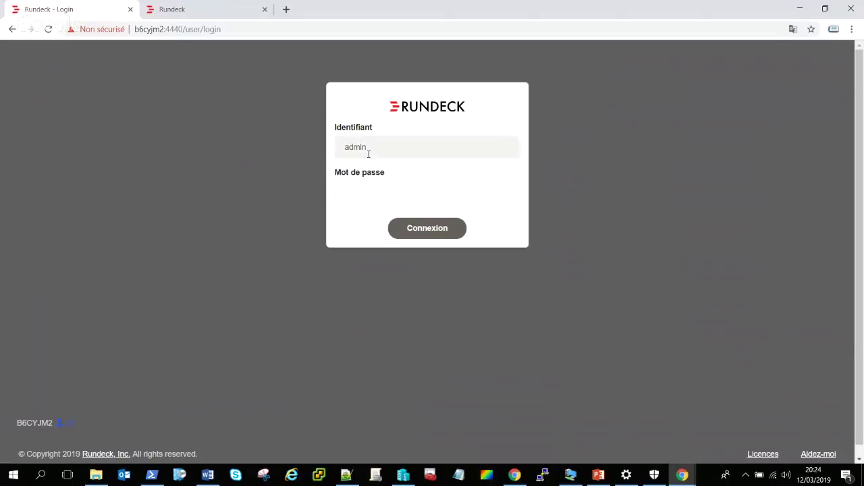
key(Return)
click(94, 481)
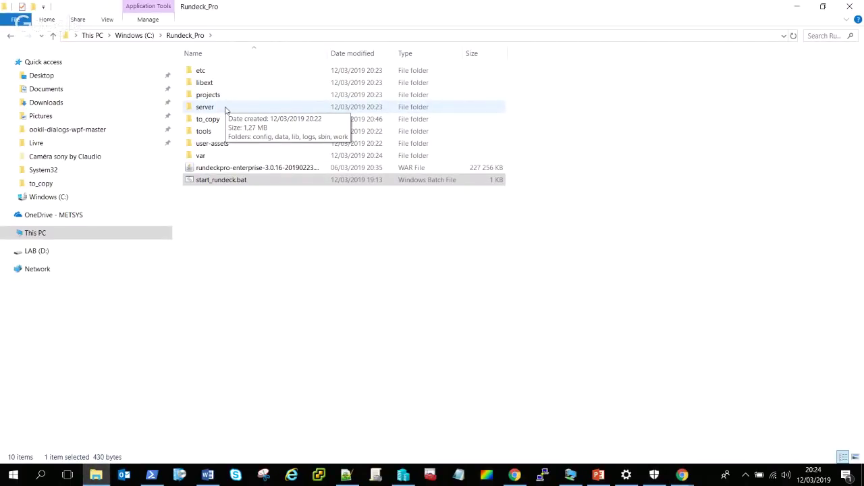
- Open server\config\realm.properties in Notepad++
double_click(226, 108)
double_click(229, 70)
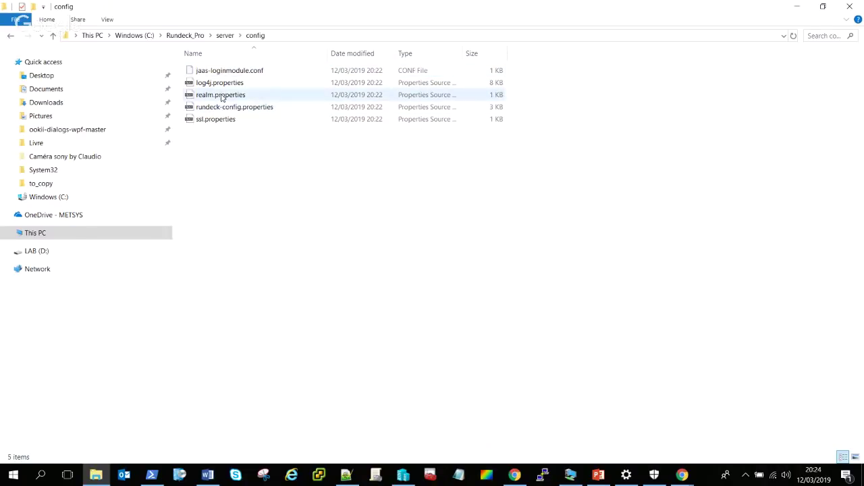
click(222, 96)
right_click(222, 96)
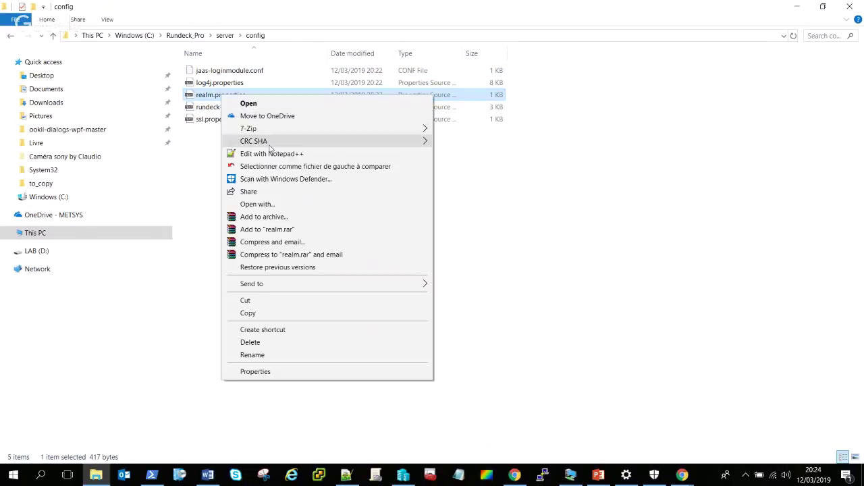
click(271, 154)
- Review the admin and user account lines and their user,admin roles, then minimize Notepad++
drag(109, 174, 27, 165)
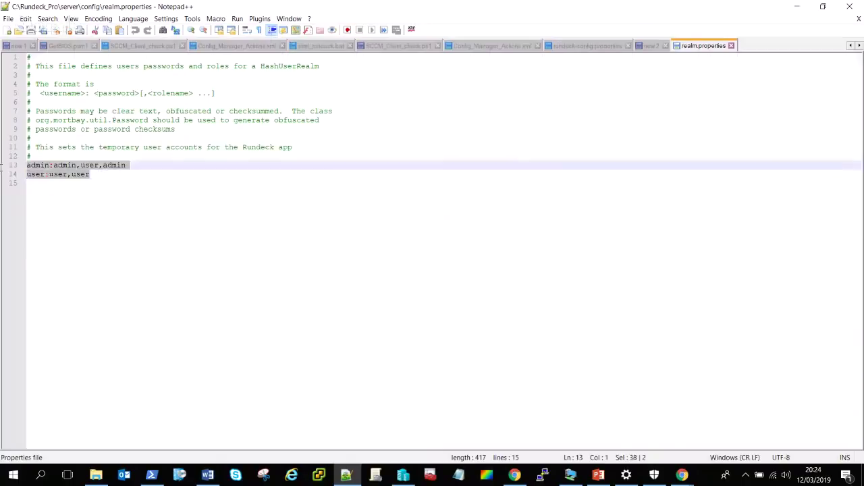
click(42, 167)
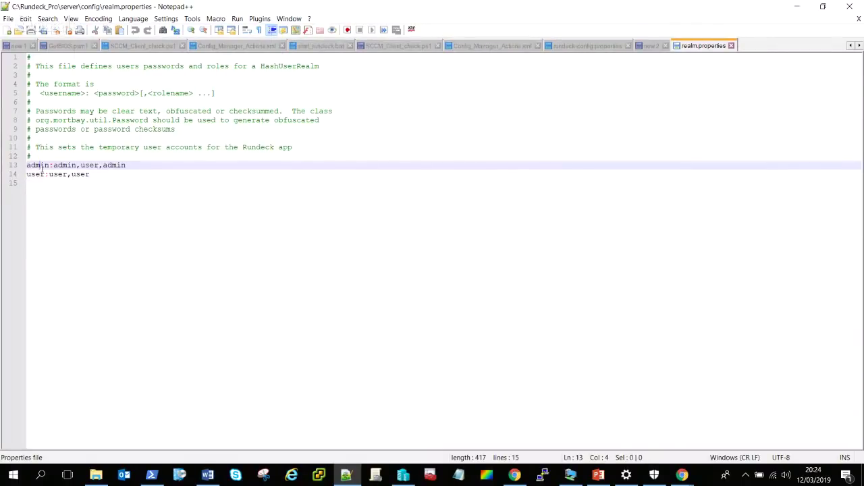
double_click(89, 166)
drag(126, 165, 81, 169)
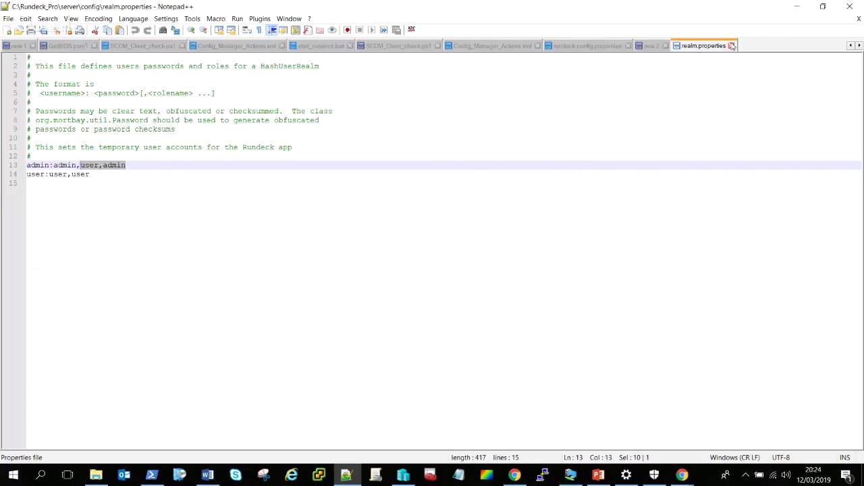
click(797, 10)
- View the Rundeck 3.0.16 welcome page in Chrome, then minimize the browser
mouse_move(682, 475)
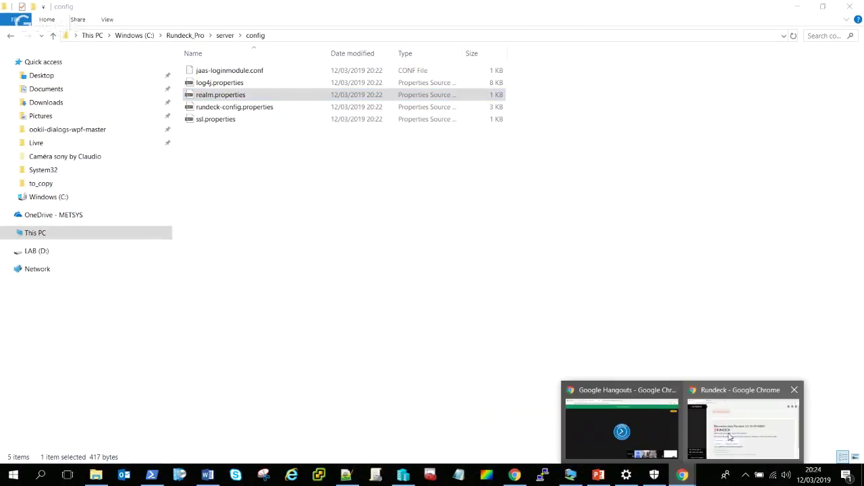
click(729, 438)
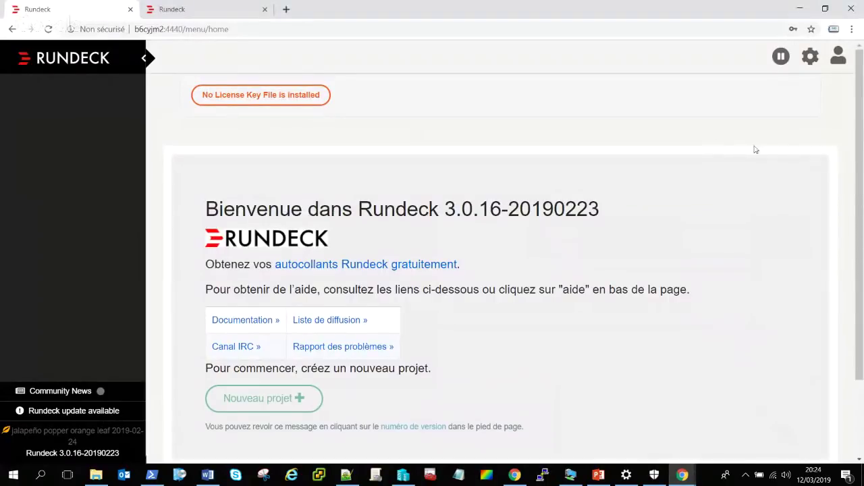
click(290, 403)
click(799, 8)
- Copy logo.png from to_copy\user-assets into Rundeck_Pro's user-assets folder
click(250, 156)
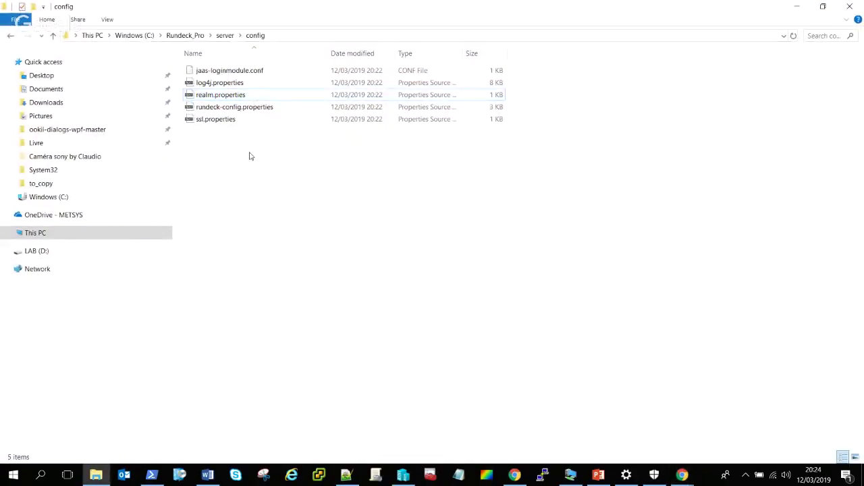
click(185, 35)
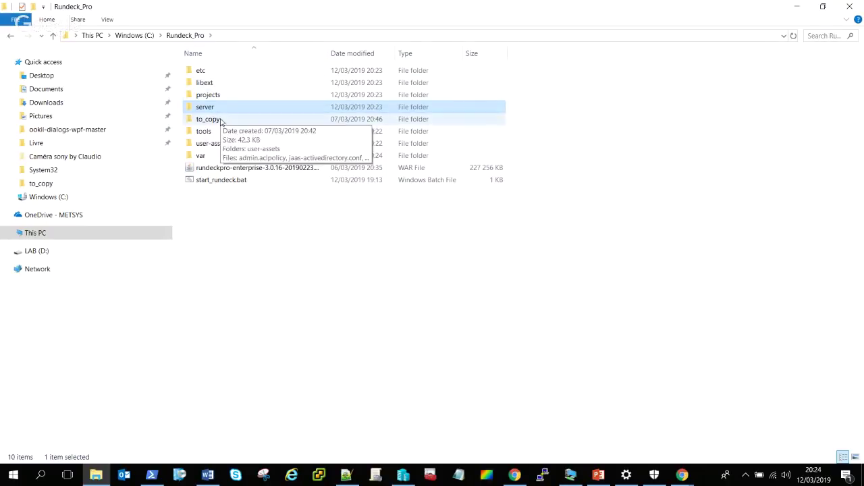
double_click(223, 119)
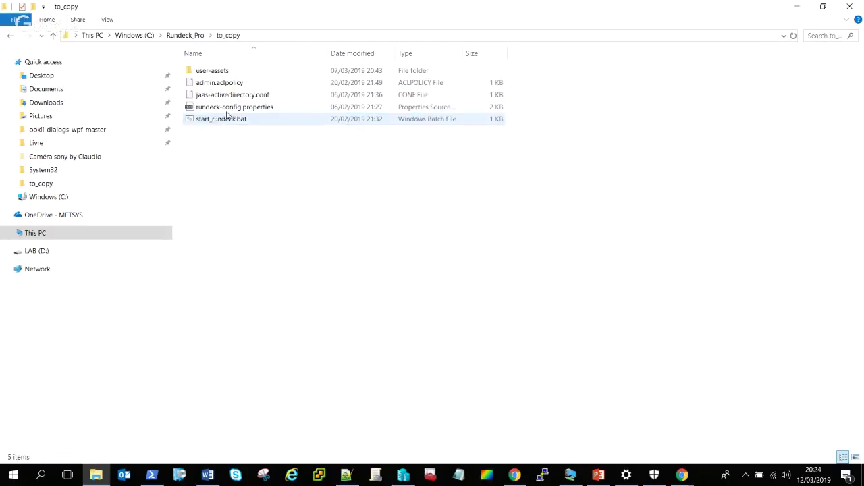
double_click(227, 73)
click(228, 82)
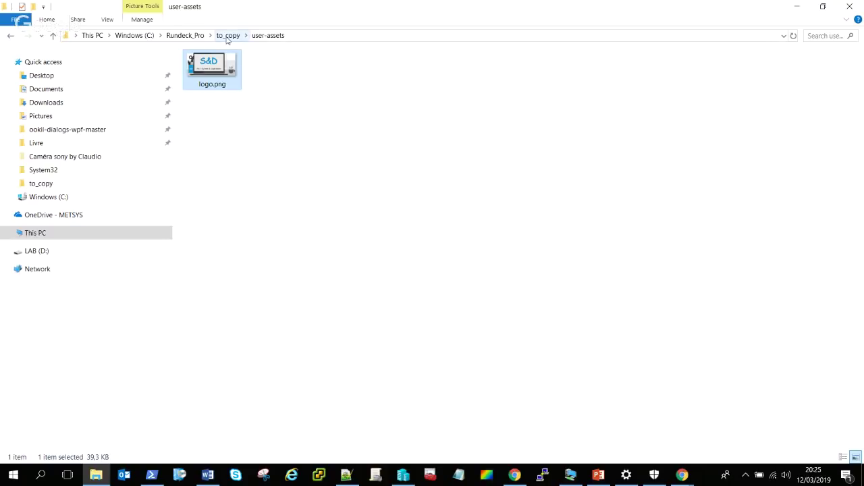
click(195, 37)
double_click(238, 144)
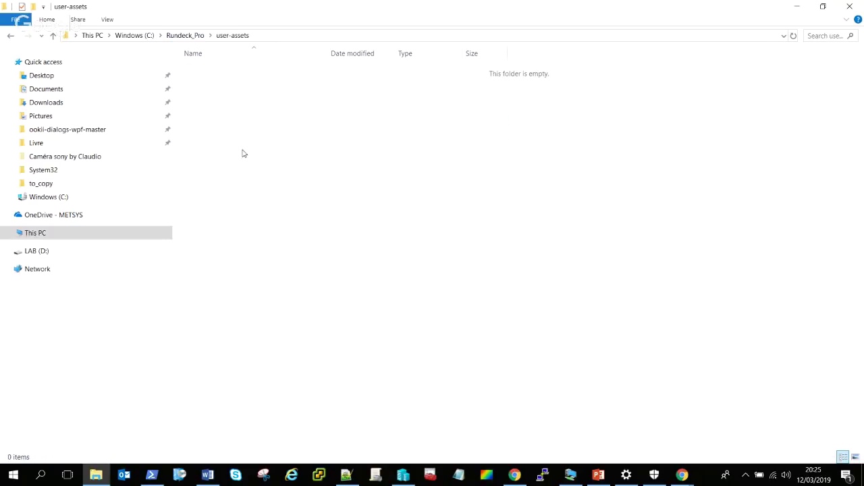
key(ctrl+v)
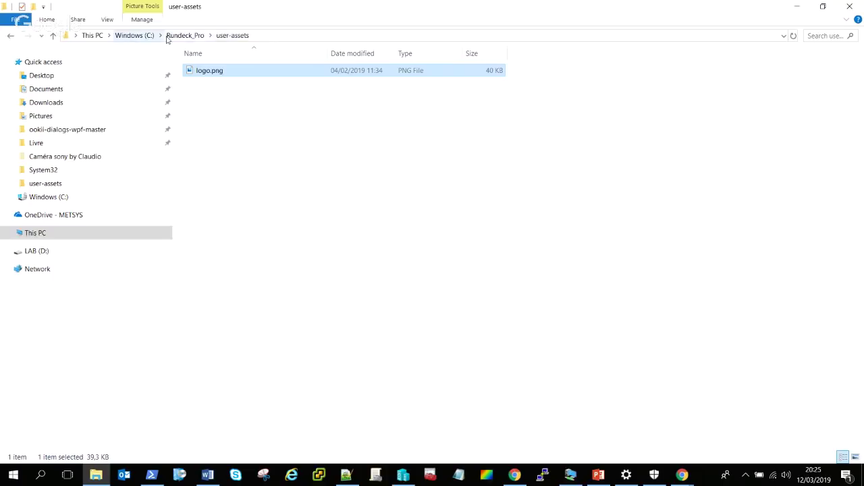
click(184, 36)
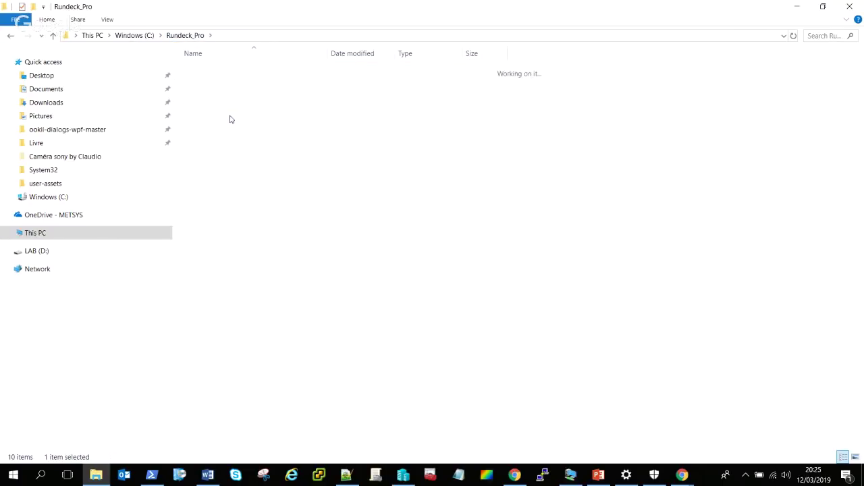
- Paste admin.aclpolicy from to_copy into etc, replacing the existing file
click(228, 83)
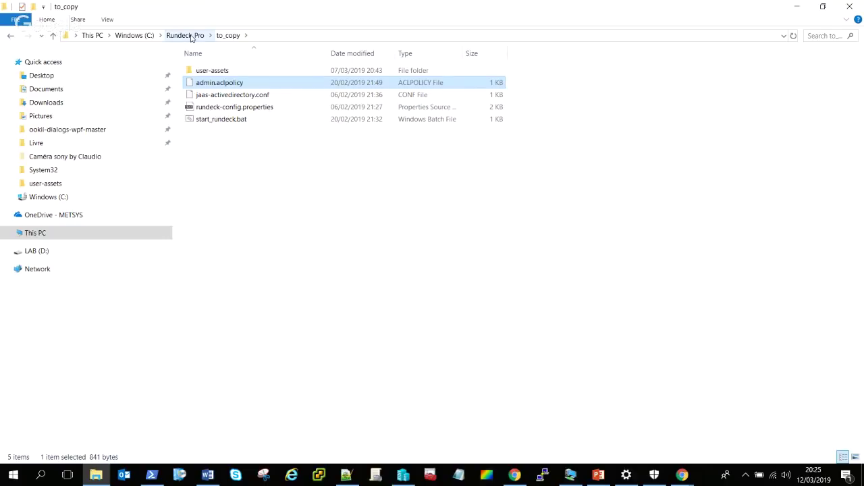
click(186, 36)
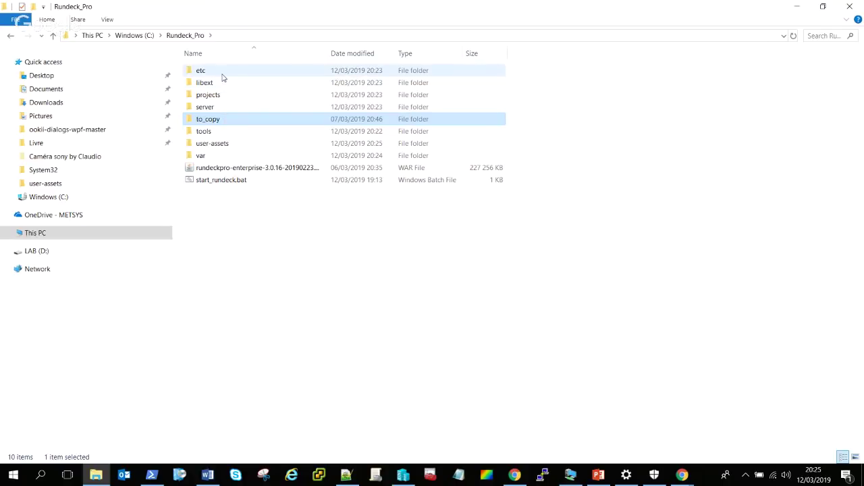
double_click(223, 76)
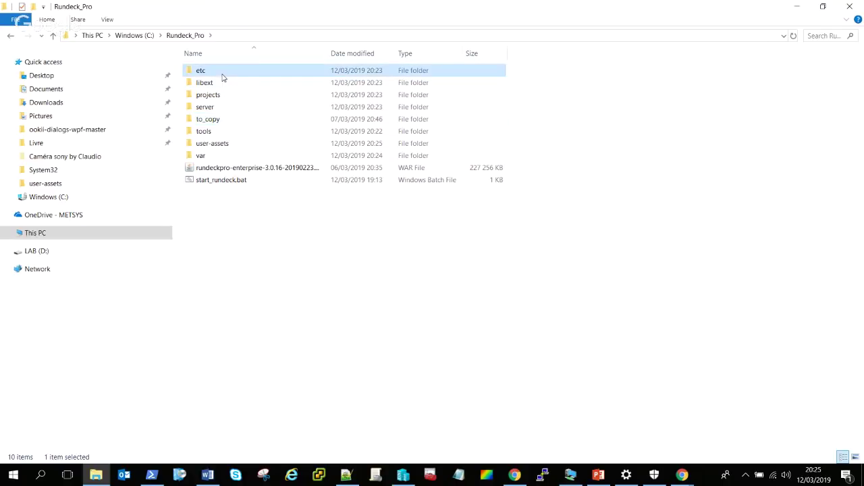
key(ctrl+v)
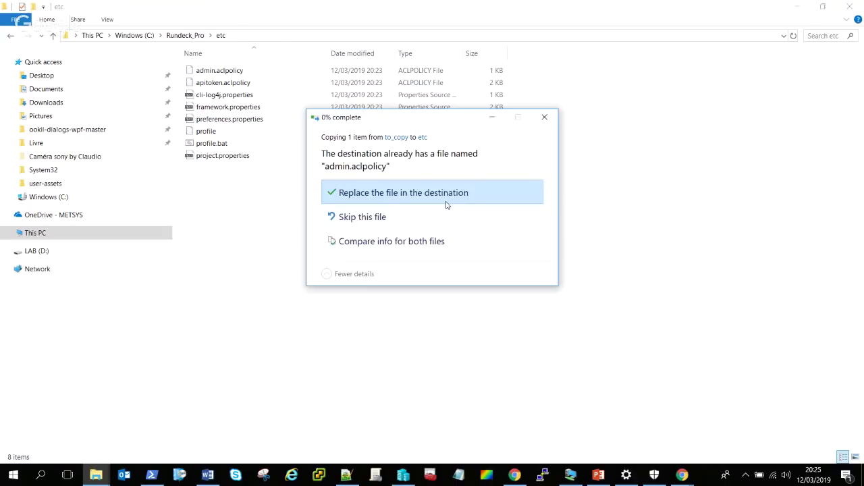
click(446, 198)
- Copy jaas-activedirectory.conf from to_copy into server\config
click(184, 36)
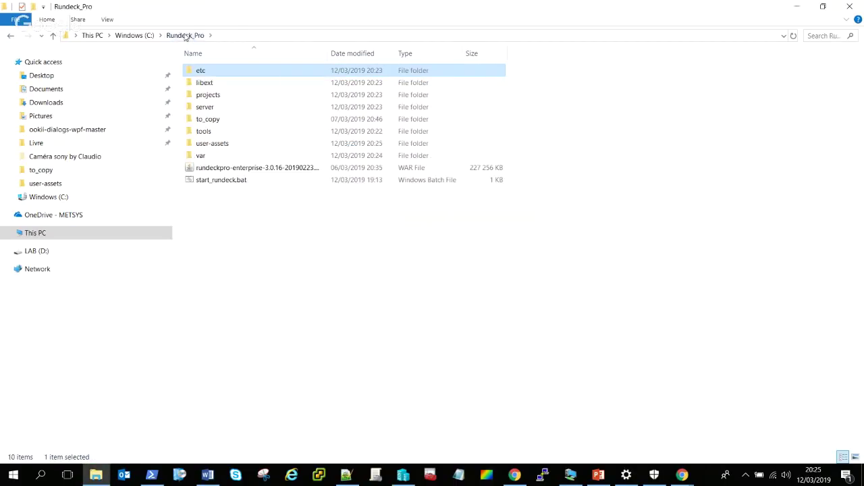
double_click(223, 118)
click(230, 96)
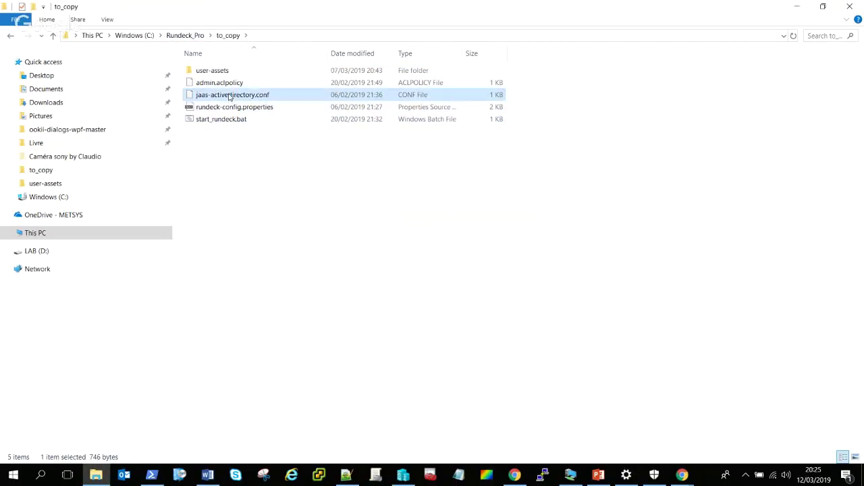
click(193, 36)
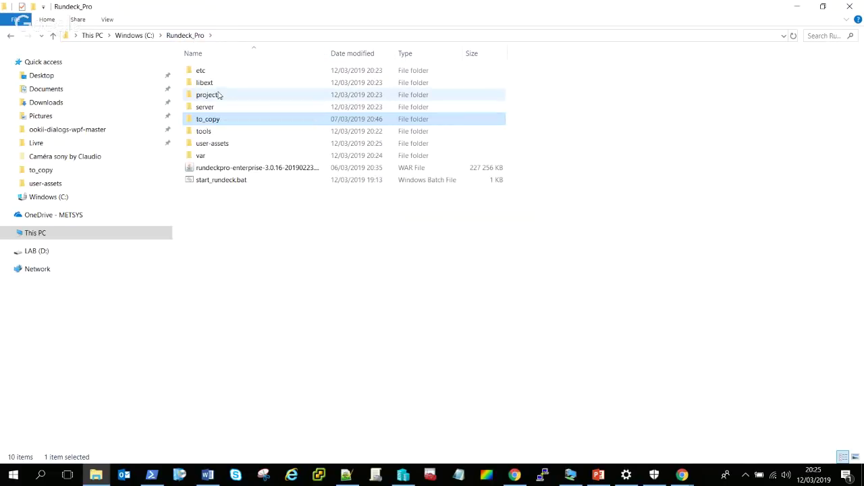
double_click(220, 120)
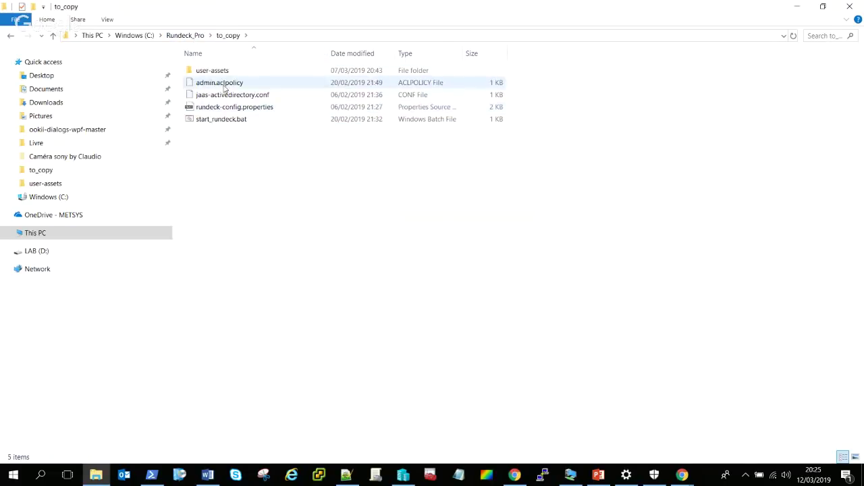
click(189, 35)
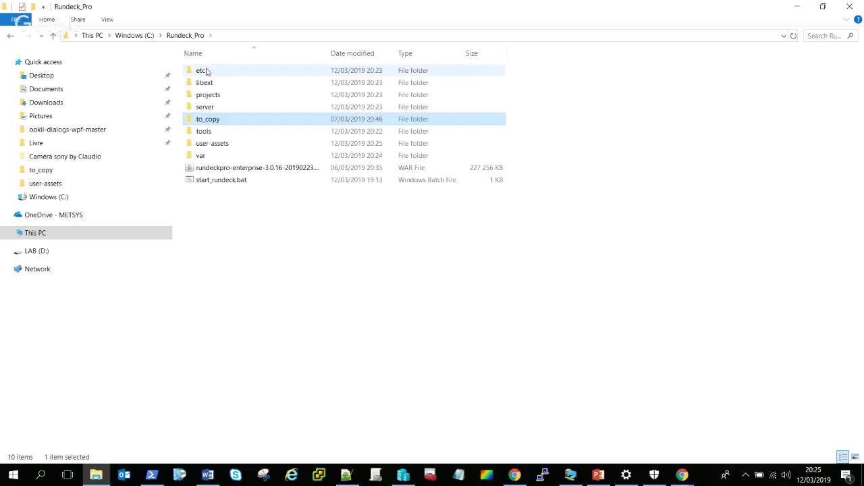
double_click(207, 71)
click(187, 35)
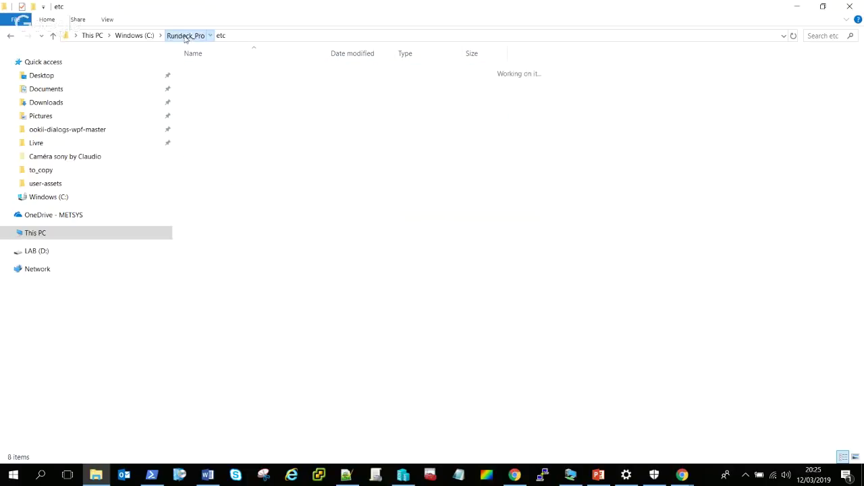
double_click(216, 107)
double_click(213, 73)
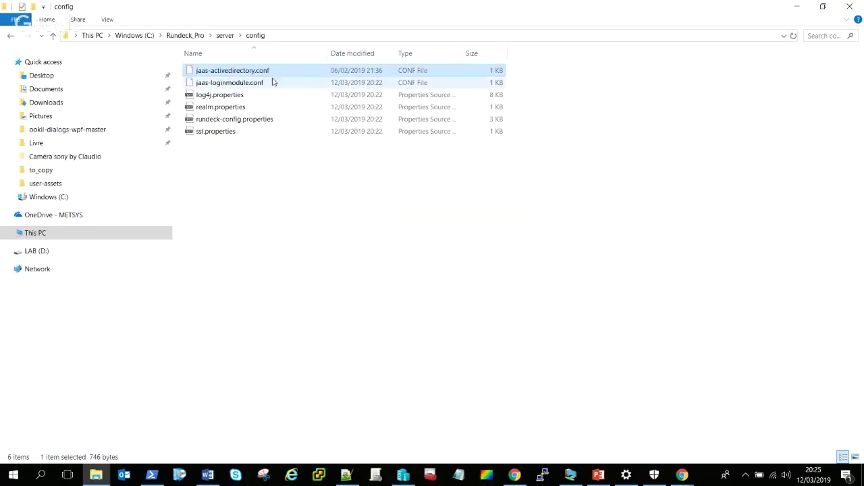
- Go back into the to_copy folder
click(191, 36)
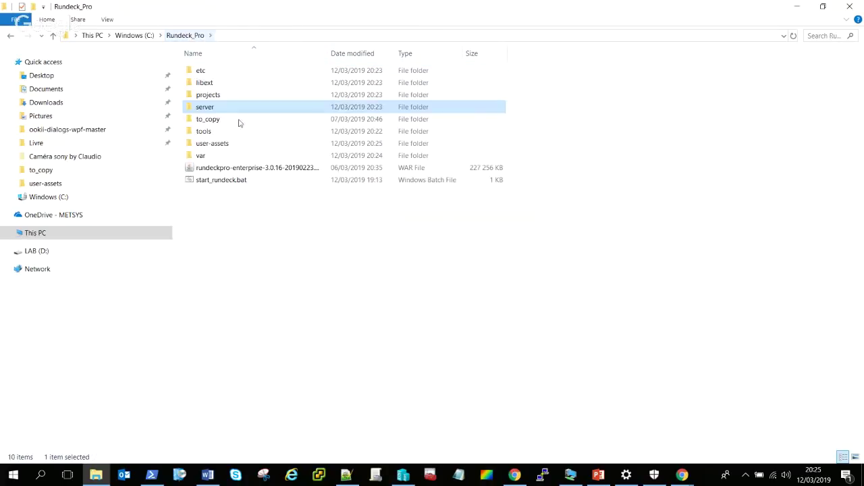
click(222, 119)
double_click(223, 119)
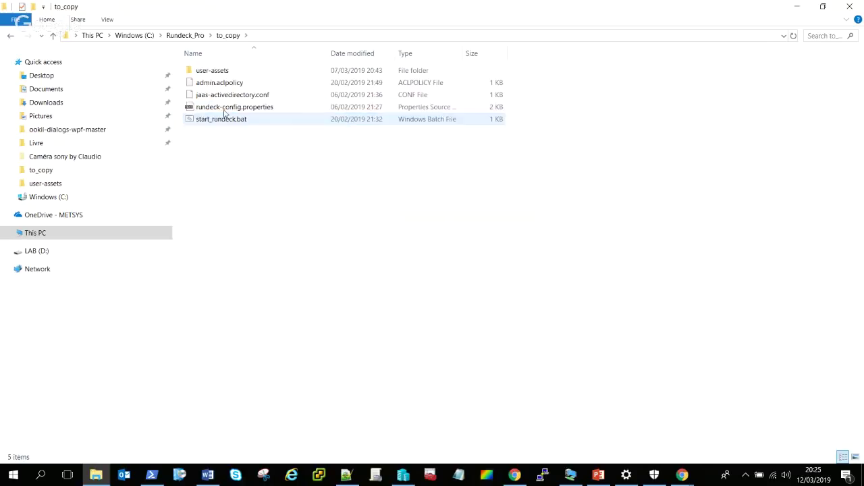
- Copy rundeck.gui lines 26–28 from to_copy's rundeck-config.properties in Notepad++
click(225, 111)
right_click(225, 111)
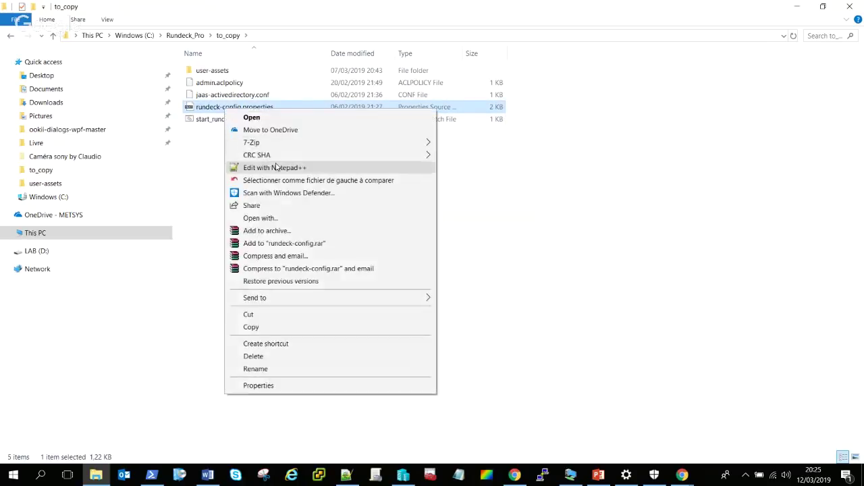
click(277, 167)
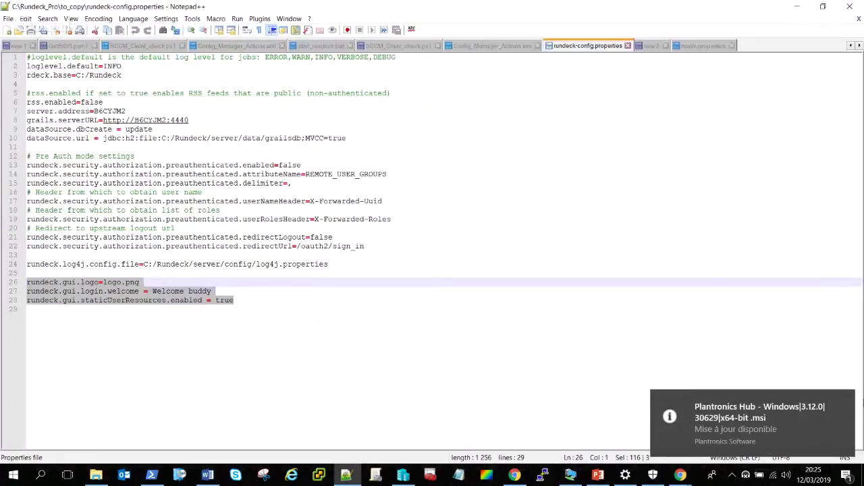
click(197, 305)
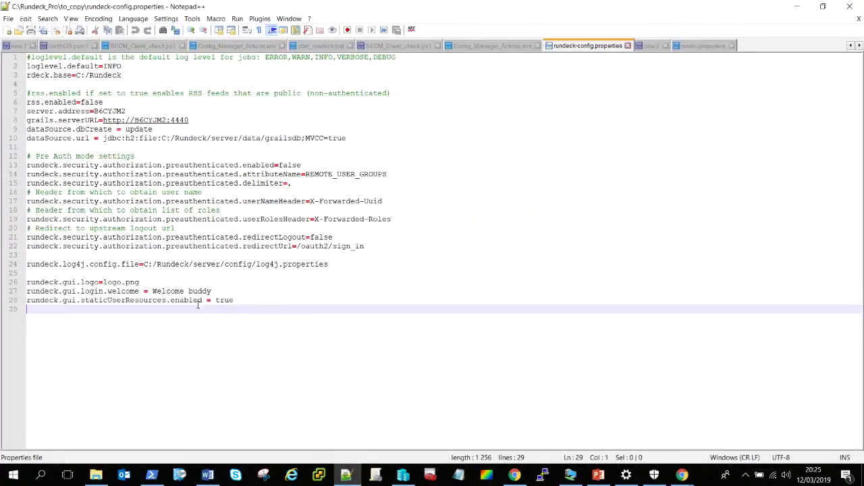
key(shift+Up)
key(shift+Up)
key(shift+Up)
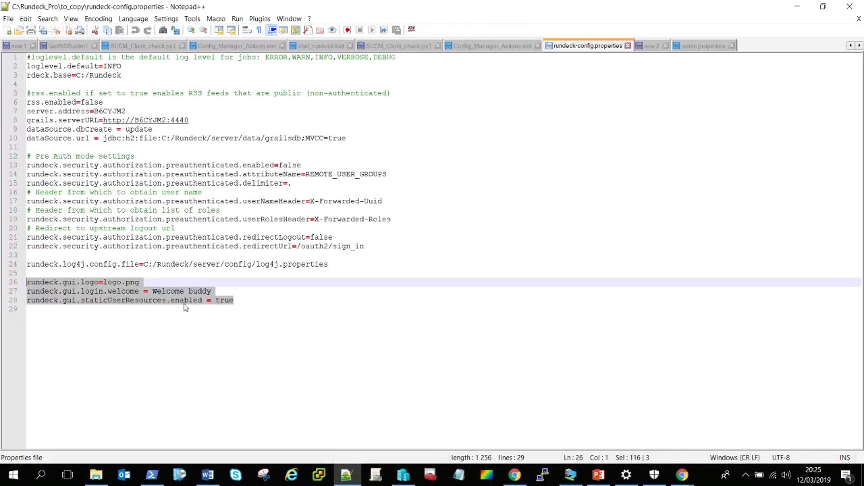
click(798, 6)
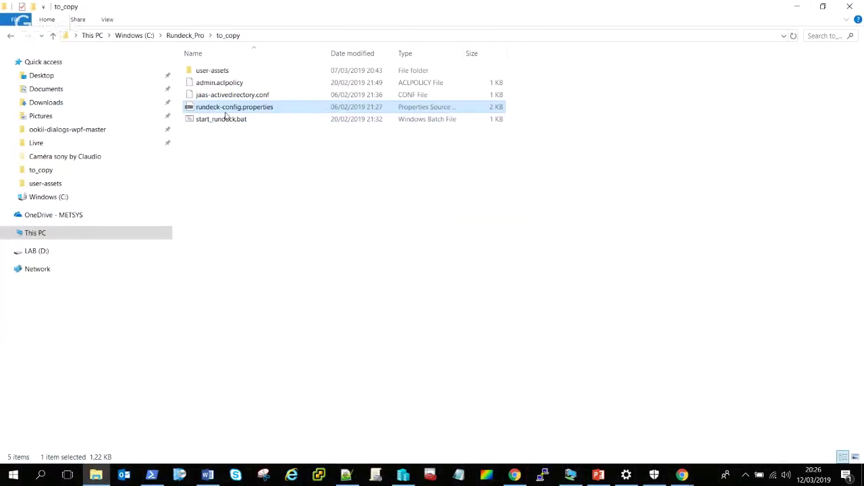
- Navigate File Explorer to Rundeck_Pro\server\config
click(191, 37)
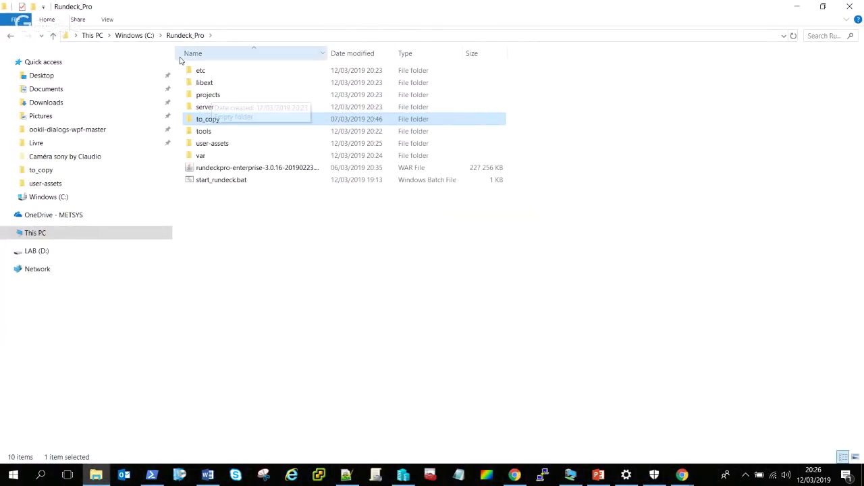
double_click(219, 109)
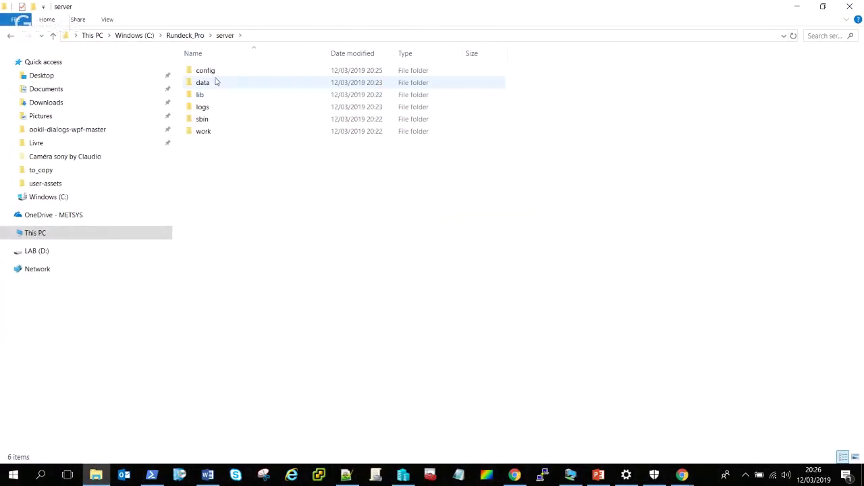
click(214, 74)
double_click(212, 72)
- Append the rundeck.gui lines to server\config\rundeck-config.properties after clusterMode and save
right_click(232, 119)
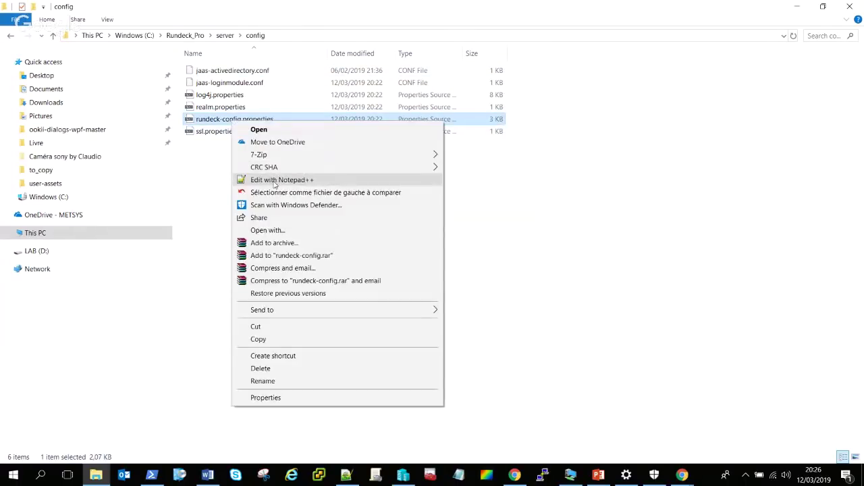
click(275, 181)
scroll(247, 283, down, 2)
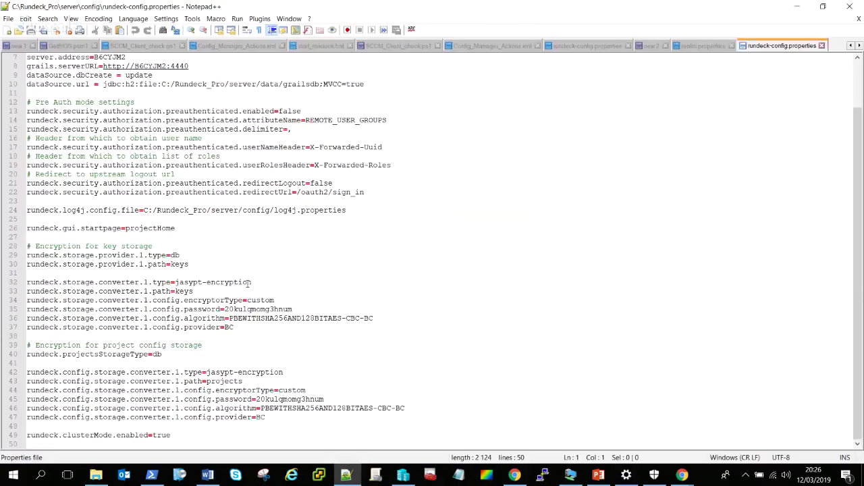
click(211, 437)
key(ctrl+v)
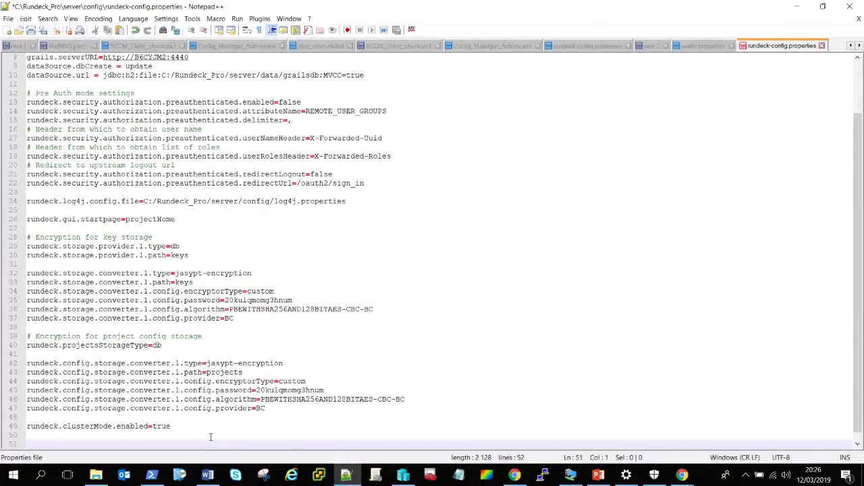
key(ctrl+s)
click(851, 6)
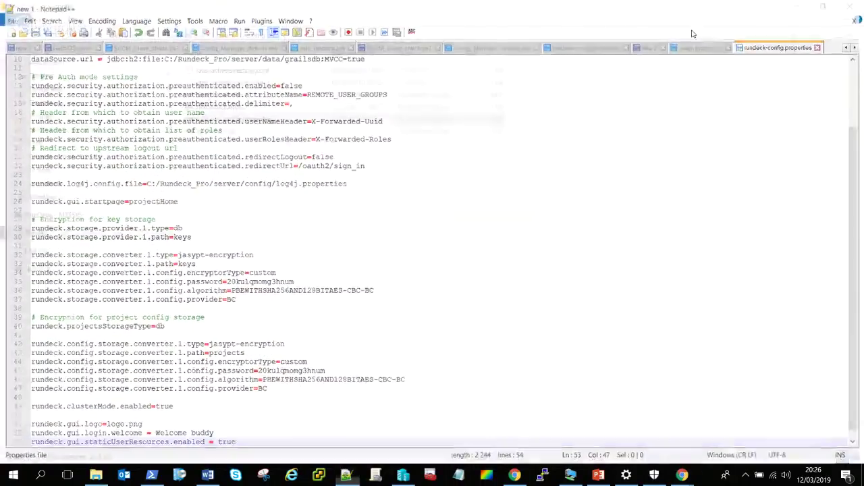
click(181, 35)
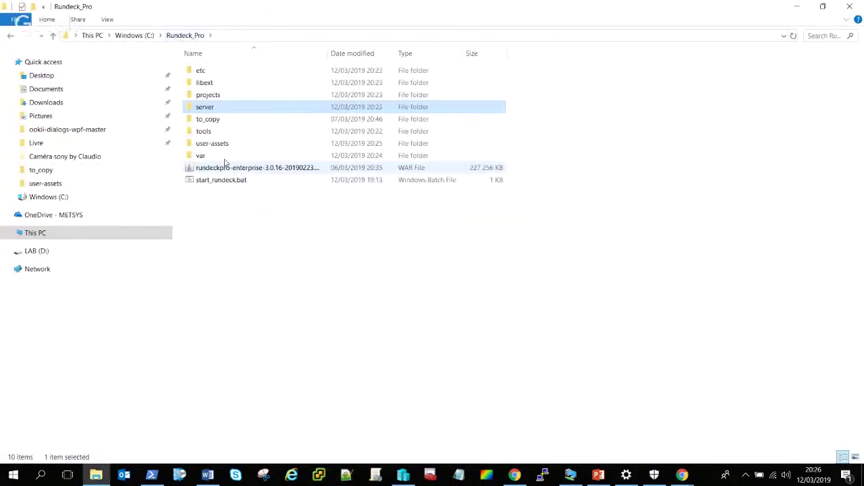
- Uncomment the RDECK_AUTH line in start_rundeck.bat and save it
right_click(226, 180)
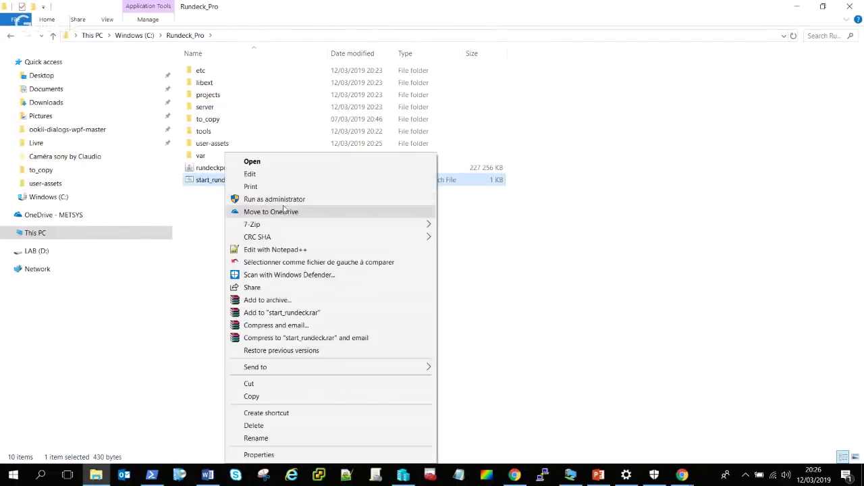
click(271, 250)
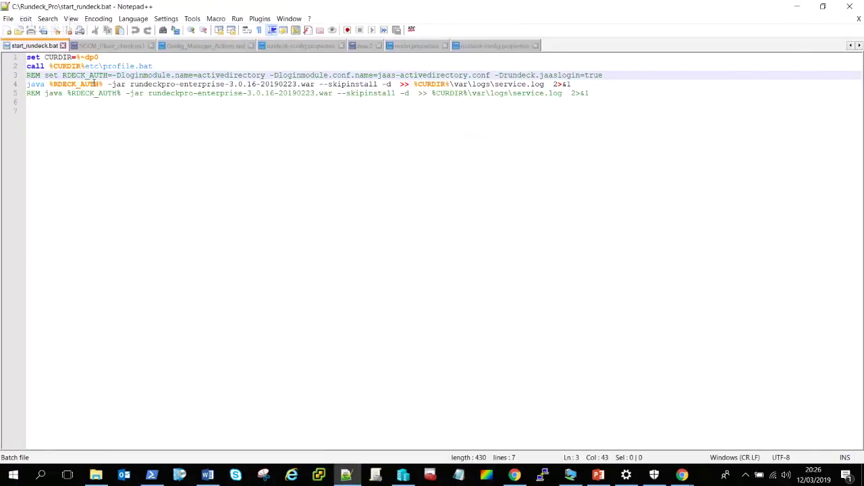
key(ctrl+q)
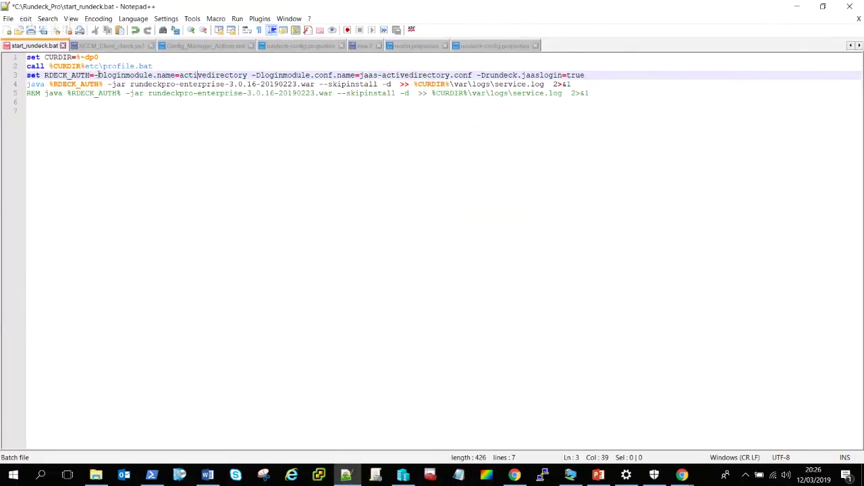
key(ctrl+s)
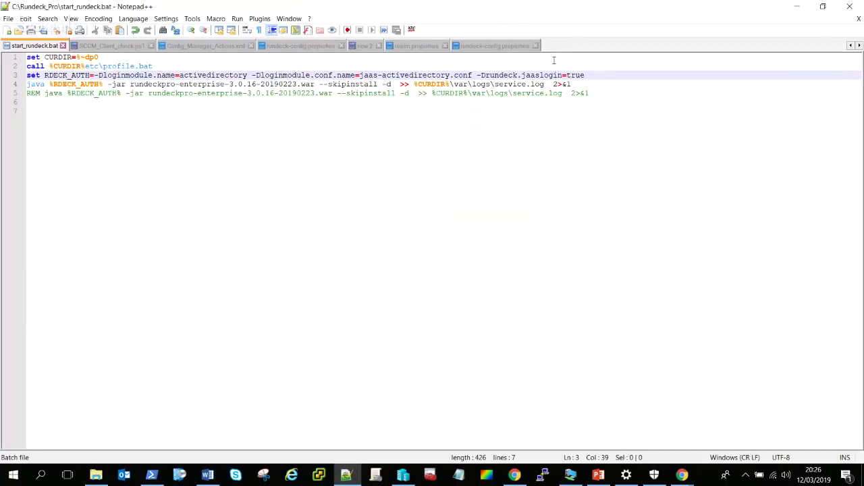
click(796, 7)
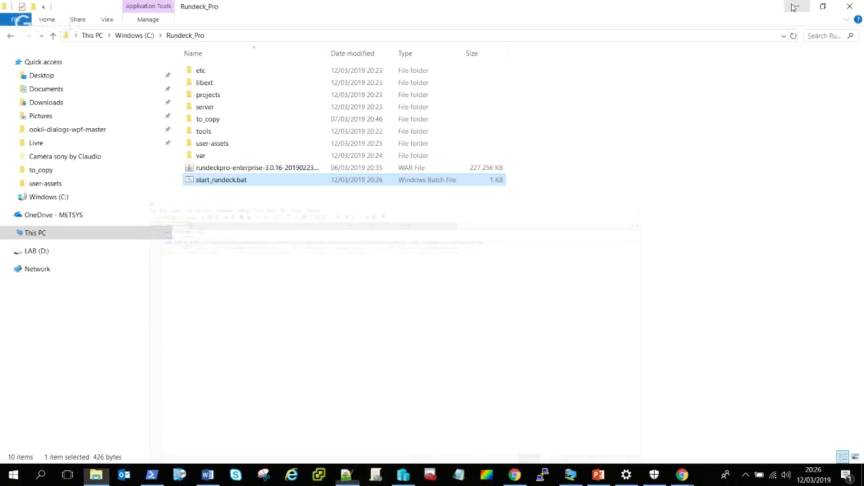
- Stop the running Rundeck PowerShell and restart the server with start_rundeck.bat
click(151, 476)
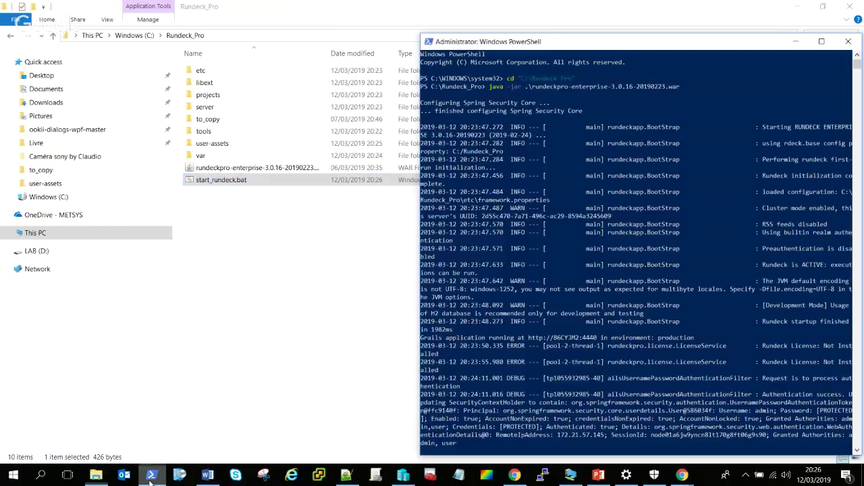
click(849, 42)
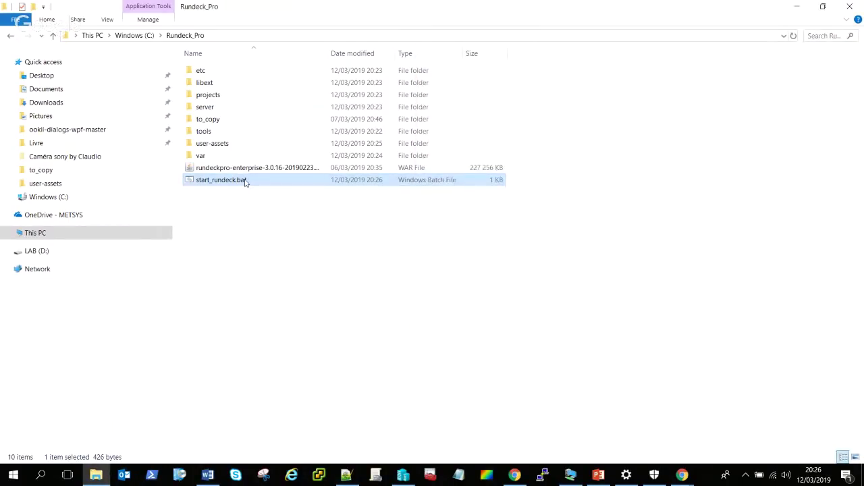
double_click(245, 181)
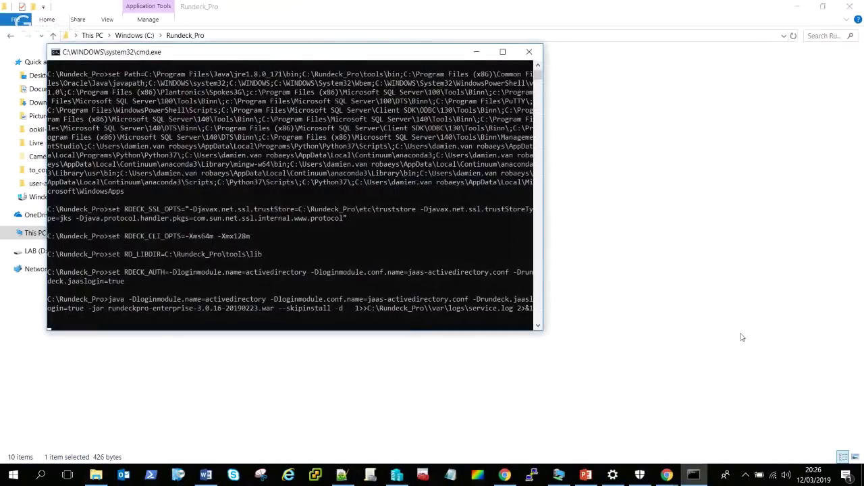
- Return to the Rundeck page in Chrome
click(741, 338)
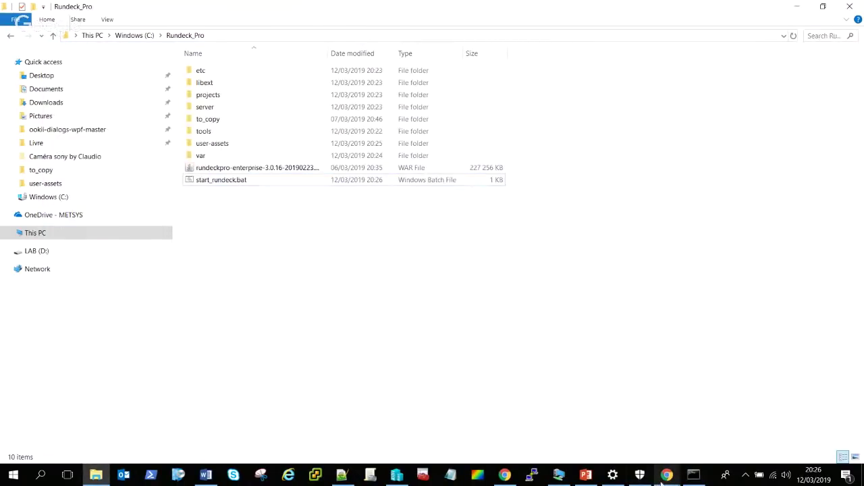
mouse_move(665, 481)
click(721, 430)
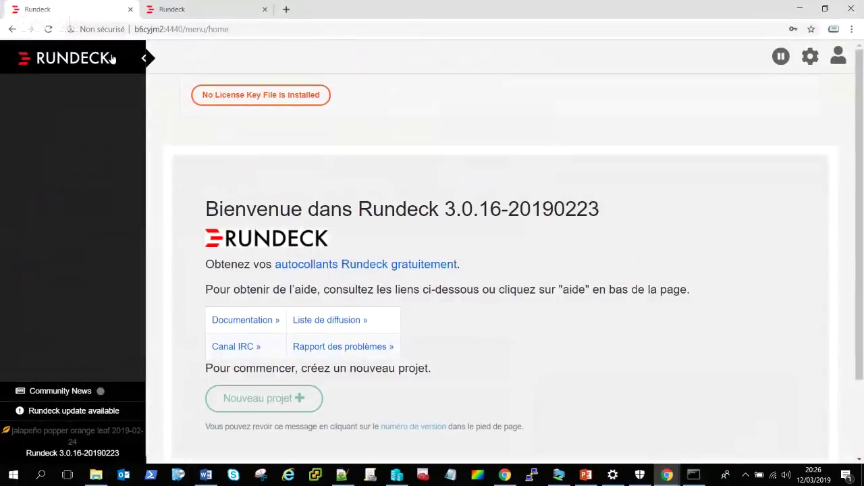
- Reload the Rundeck address repeatedly while the restarted server is still starting
key(F5)
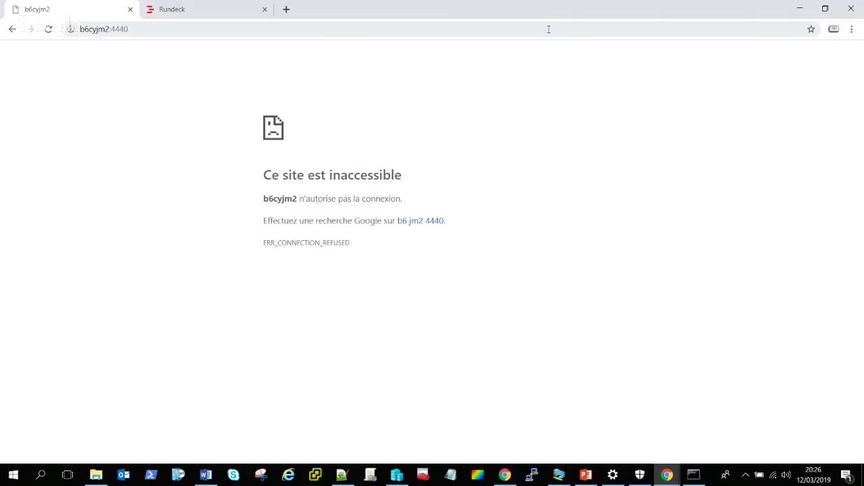
key(F5)
click(554, 28)
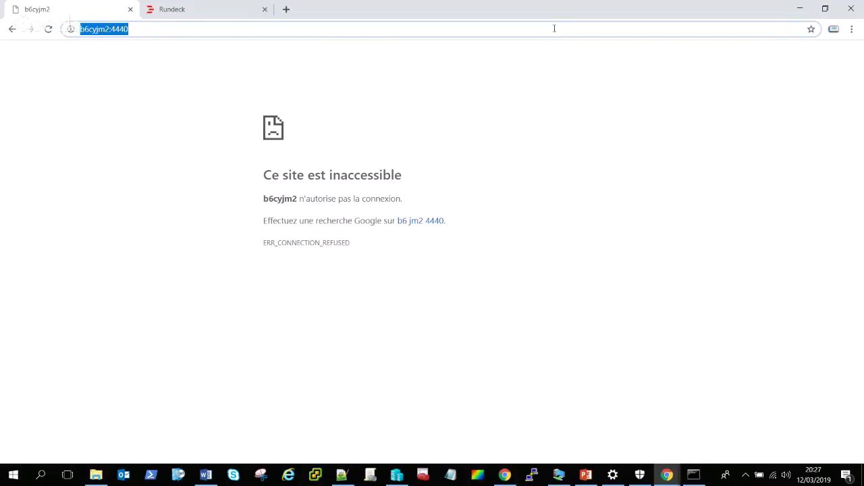
key(Return)
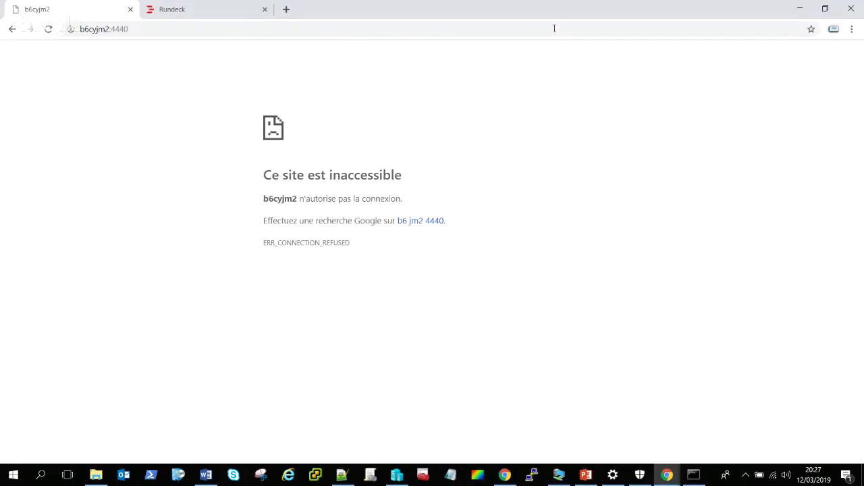
click(555, 27)
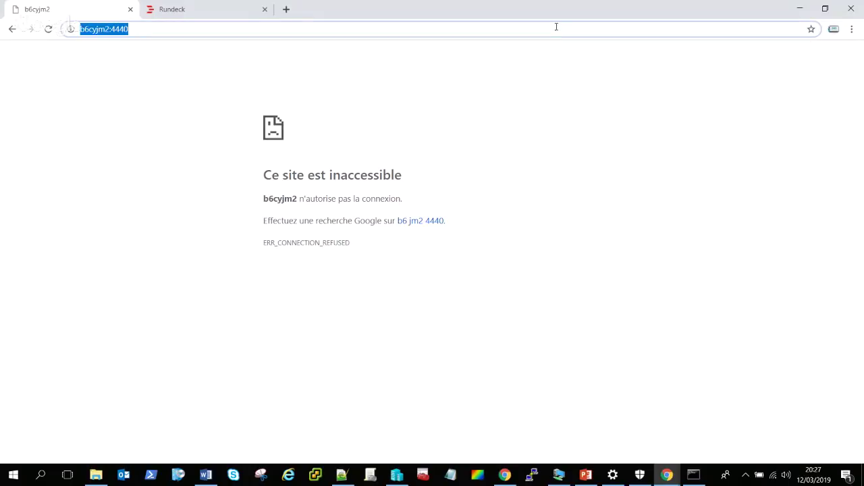
key(Return)
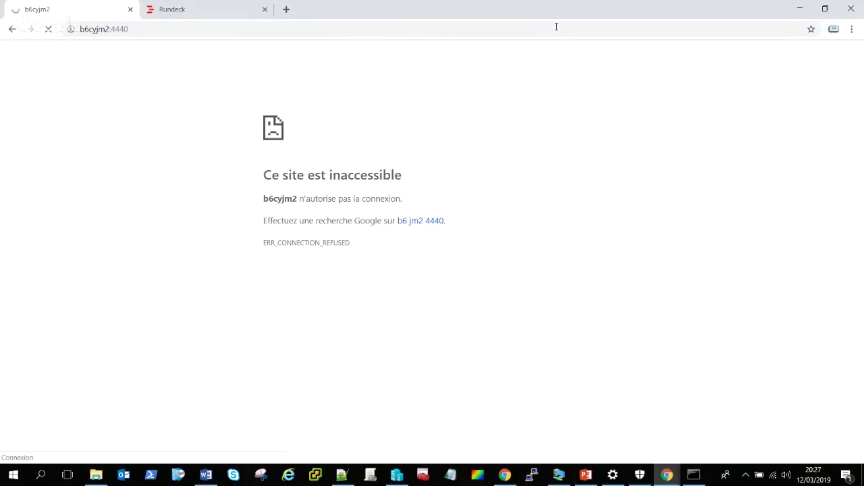
click(499, 30)
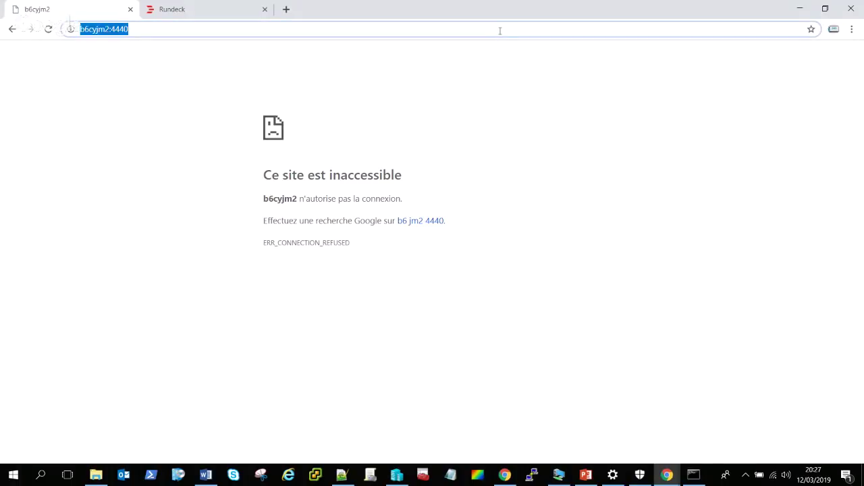
key(Return)
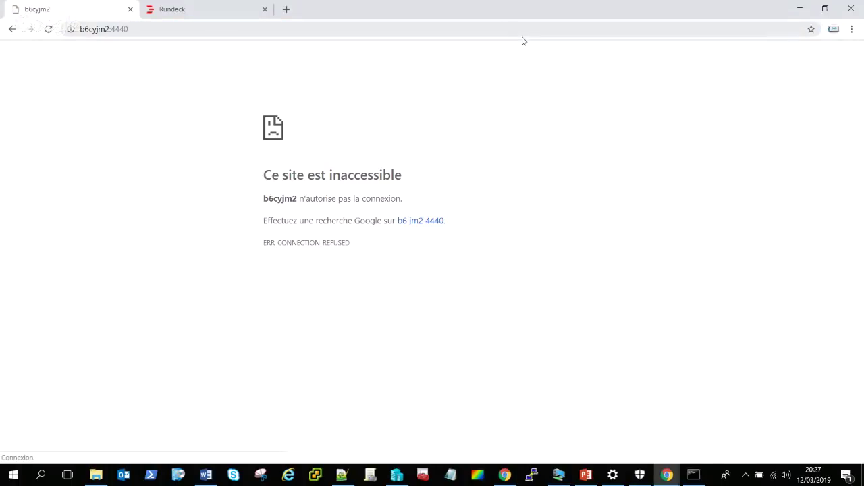
click(701, 478)
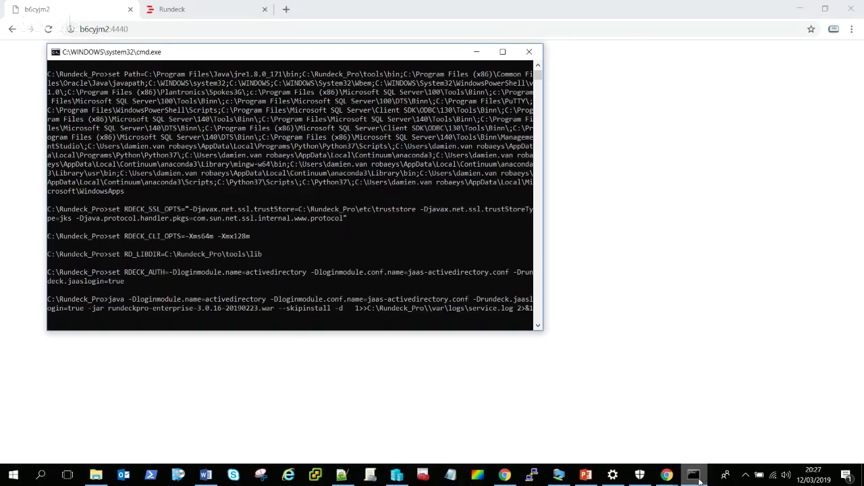
click(699, 478)
- Keep retrying the address and checking the console until the Welcome buddy login page loads
click(191, 32)
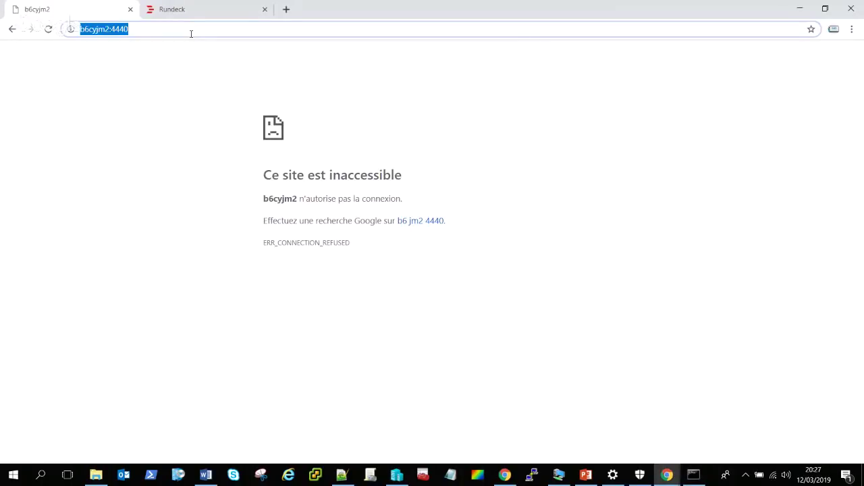
key(Return)
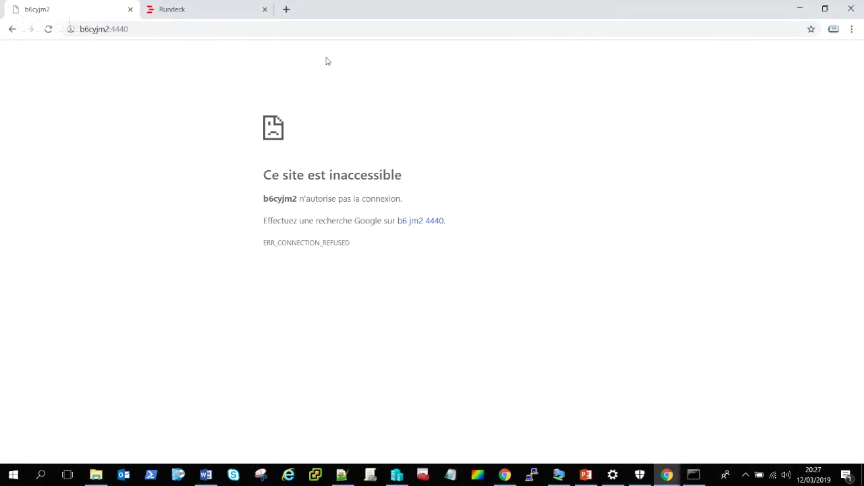
click(321, 32)
key(Return)
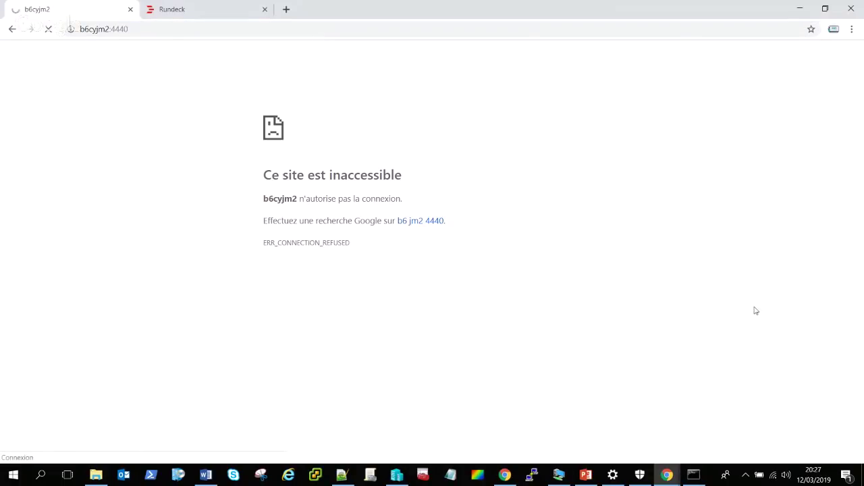
click(186, 28)
key(Return)
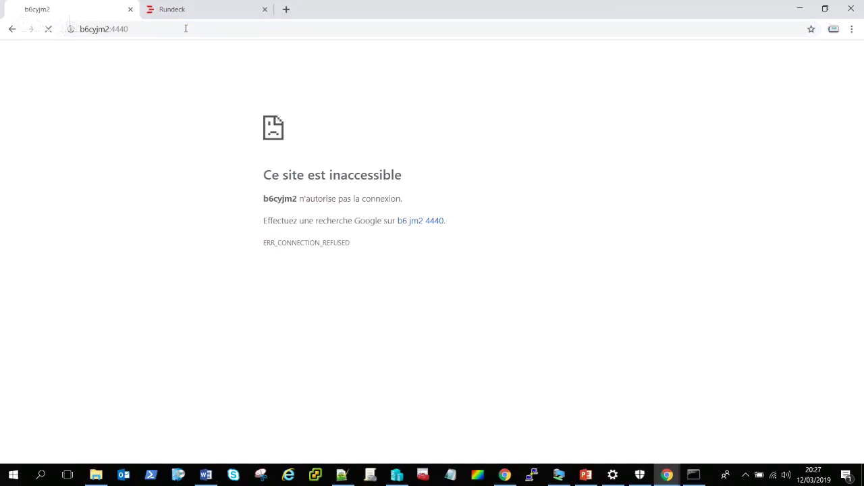
click(693, 476)
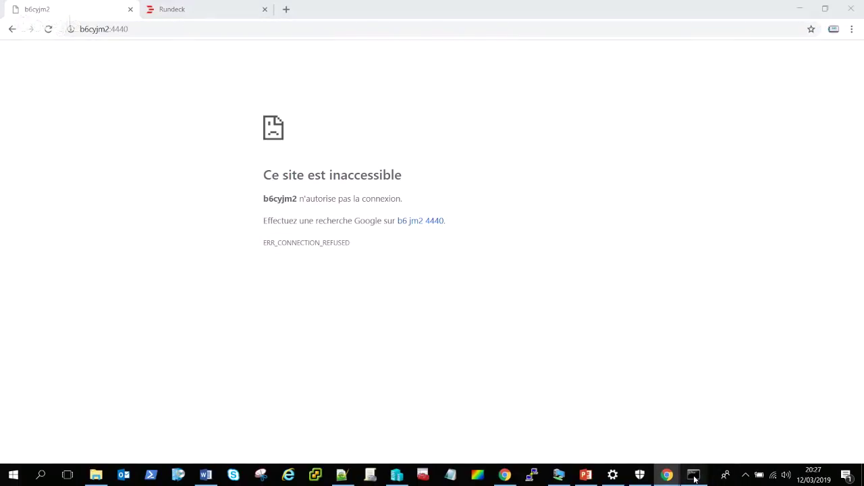
click(693, 475)
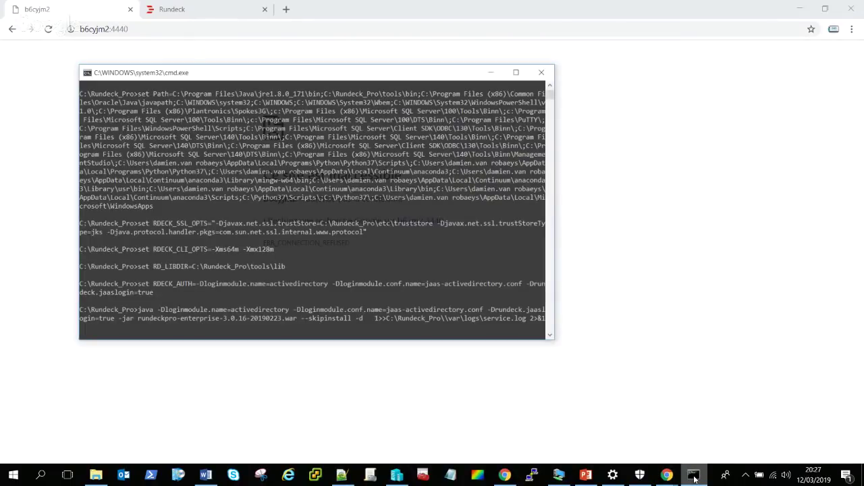
click(378, 29)
key(Return)
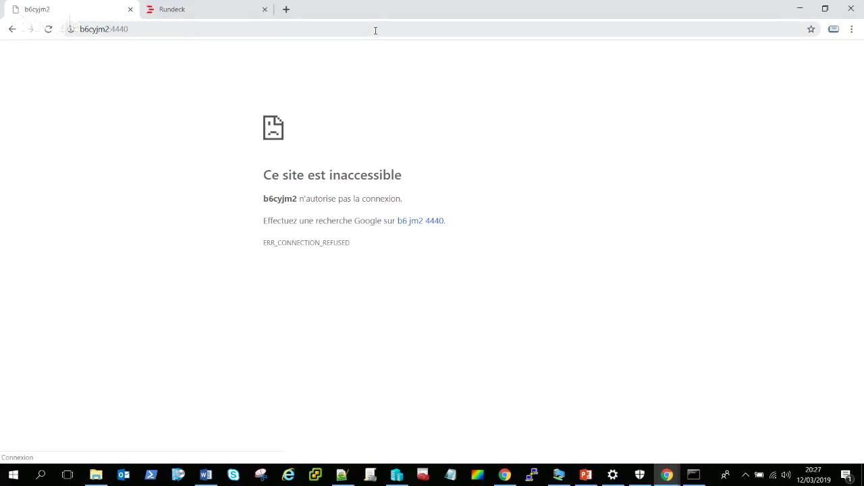
click(366, 30)
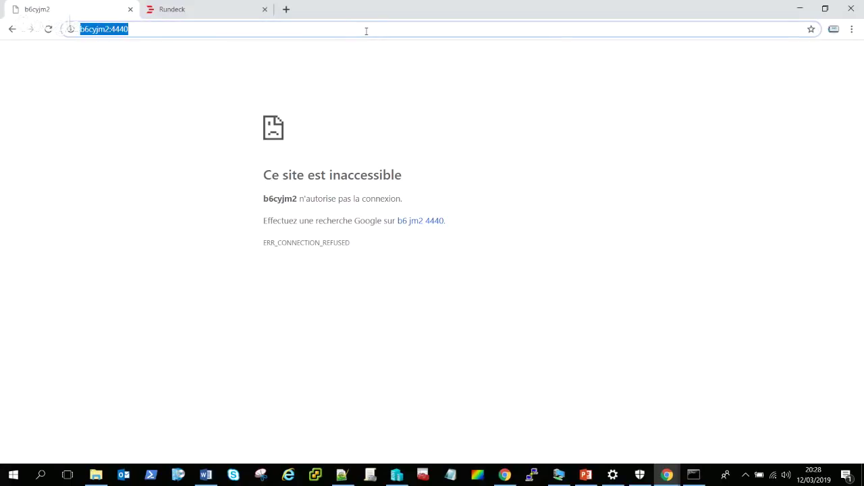
key(Return)
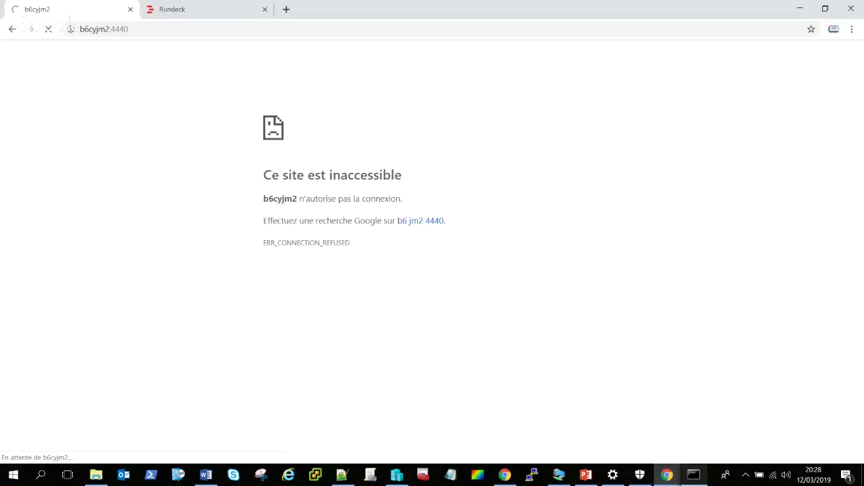
click(699, 476)
click(417, 276)
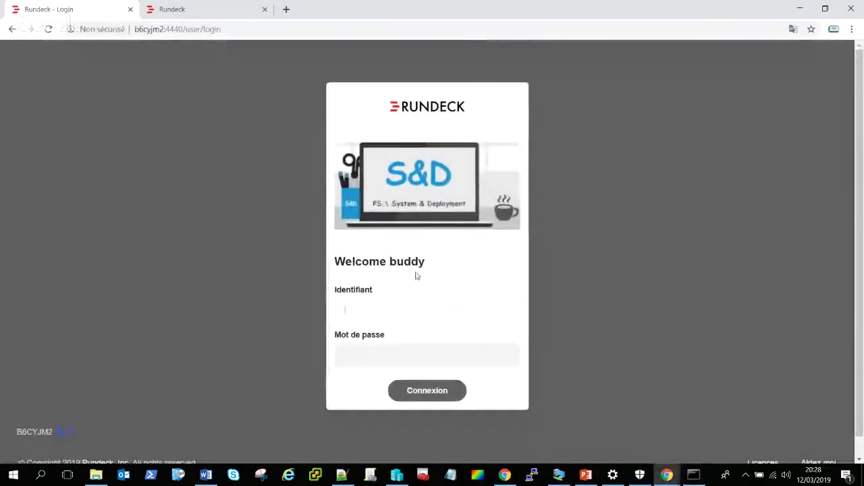
- Log in with the saved username and account password to reach the 3.0.16 home page
click(377, 308)
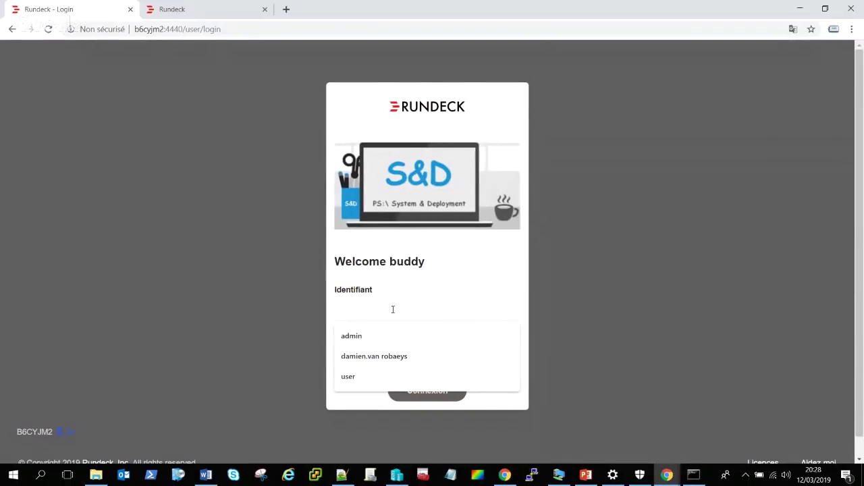
click(403, 357)
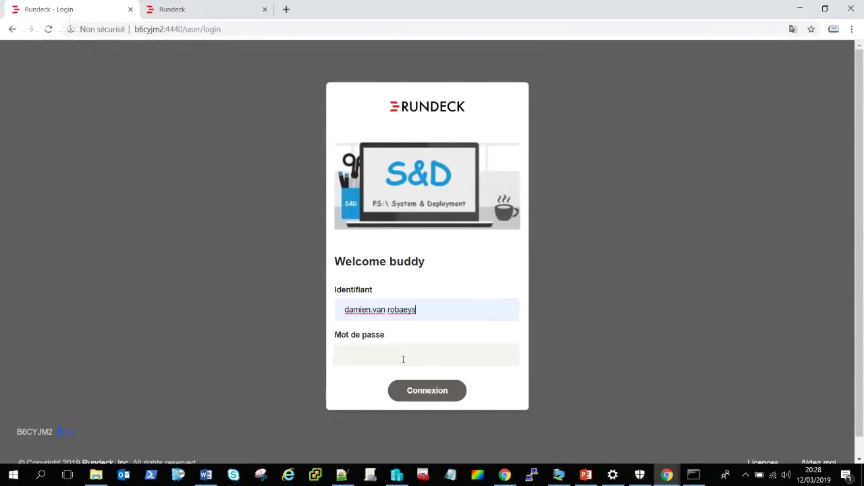
click(403, 359)
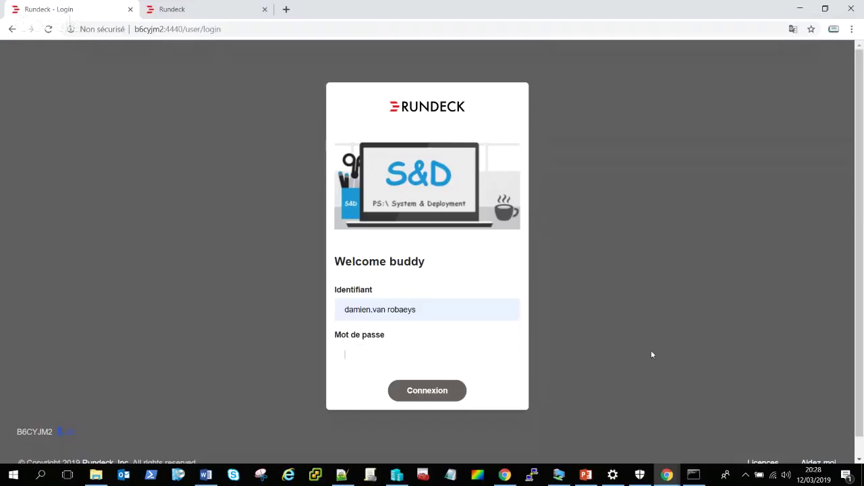
click(774, 475)
click(617, 136)
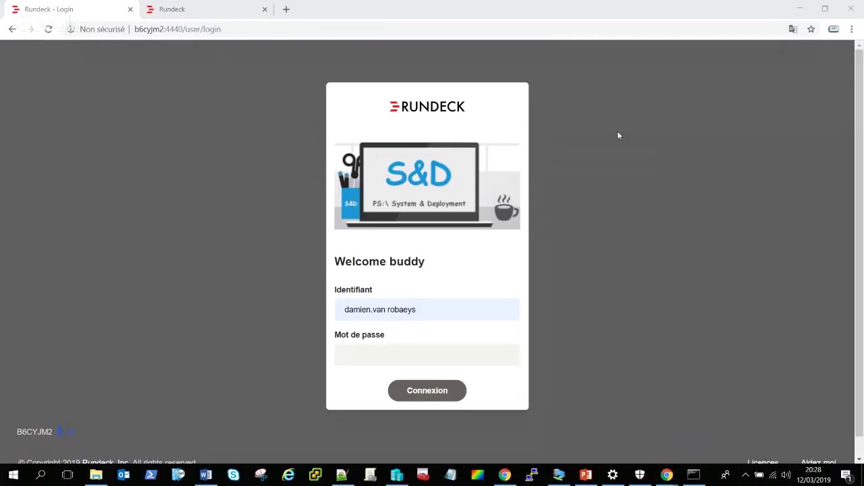
click(370, 357)
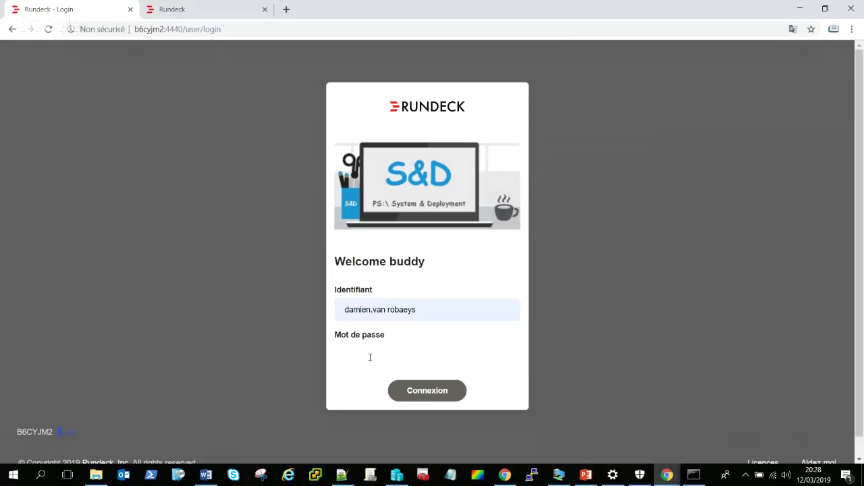
text(************)
key(Return)
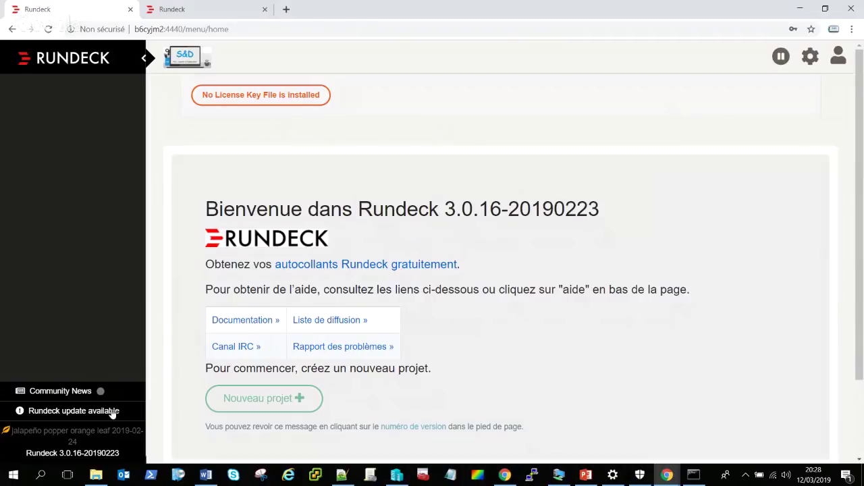
- Switch to the other Rundeck server's tab and reload its projects overview
click(144, 59)
click(81, 59)
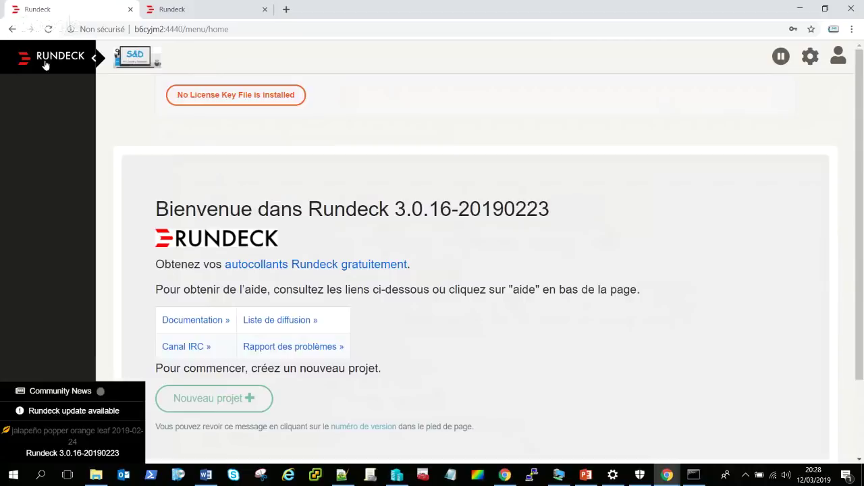
click(195, 10)
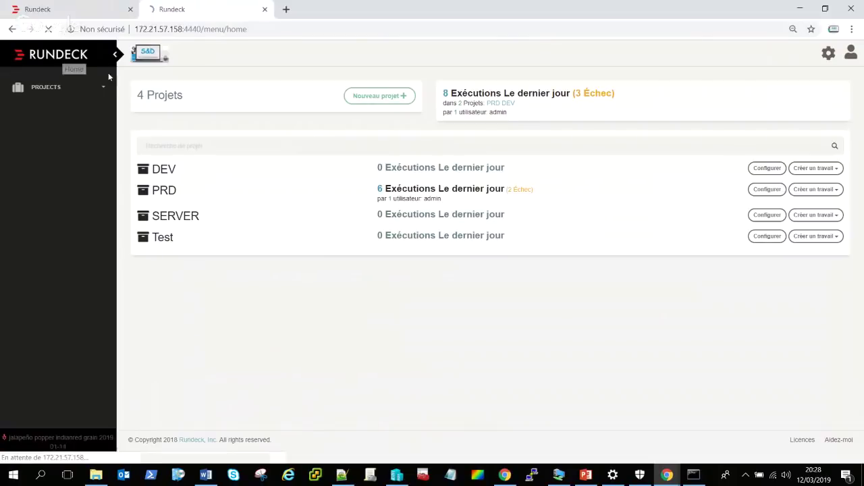
click(64, 56)
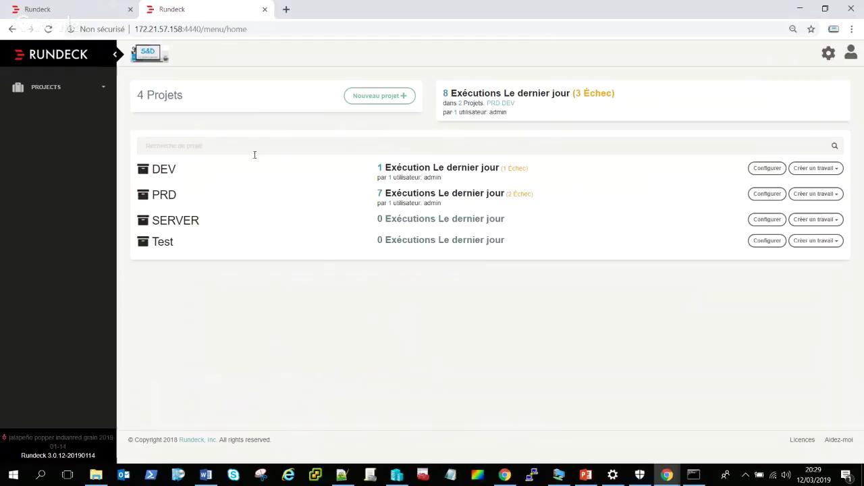
click(104, 87)
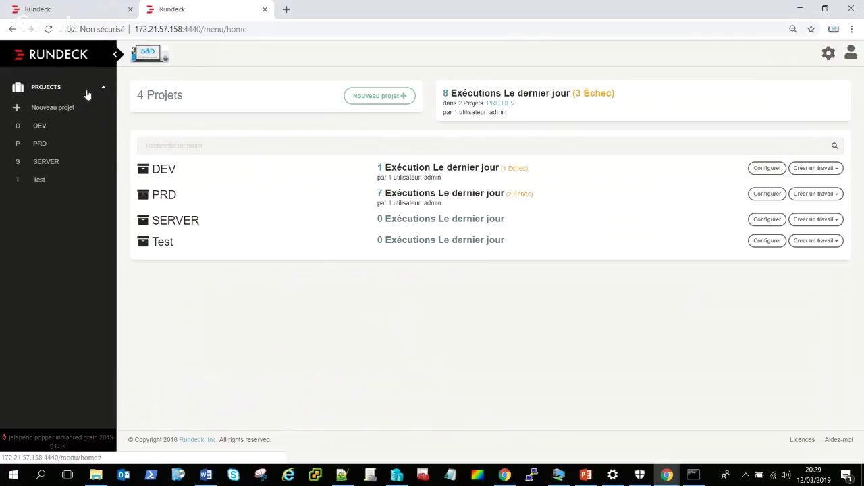
click(104, 88)
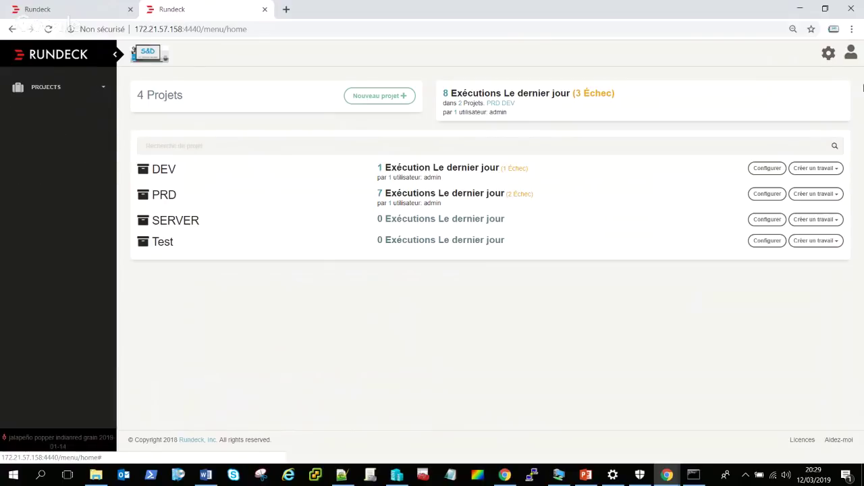
- Compare User Summary on both servers: one lists only admin, the other lists two users
click(830, 55)
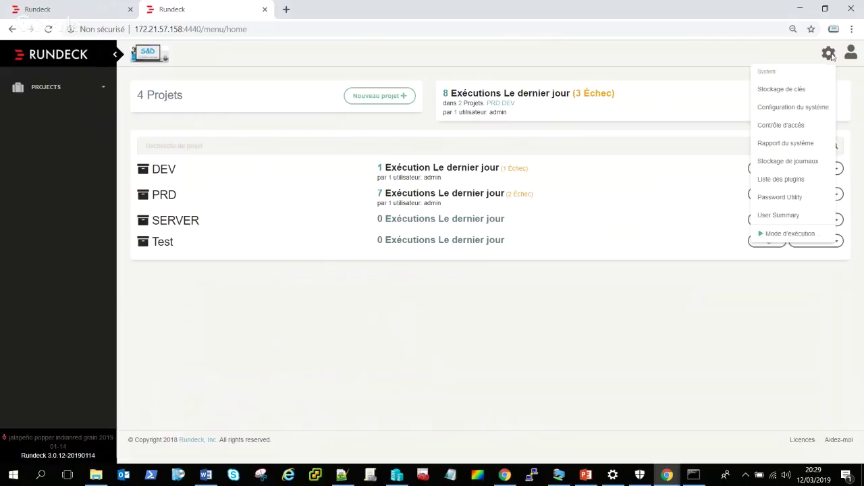
click(801, 215)
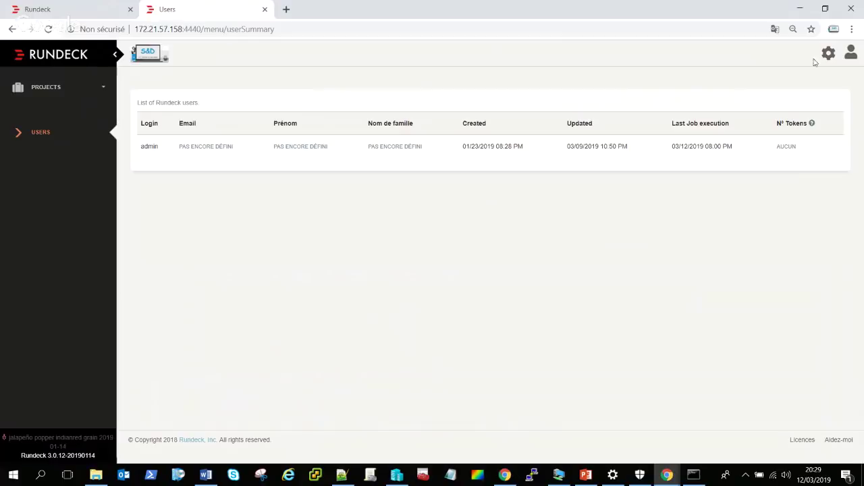
click(21, 6)
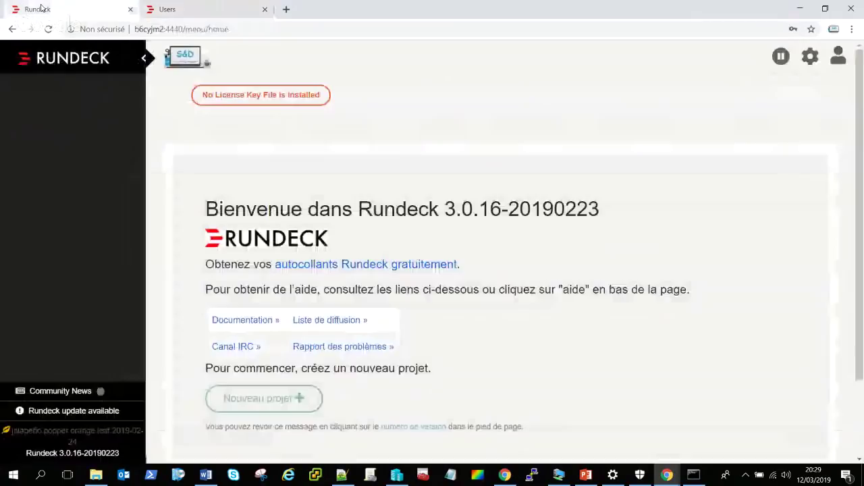
click(812, 56)
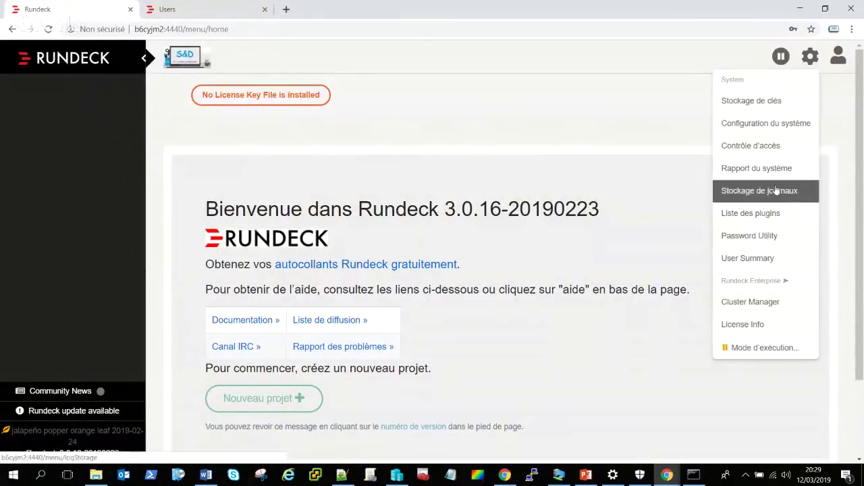
click(748, 258)
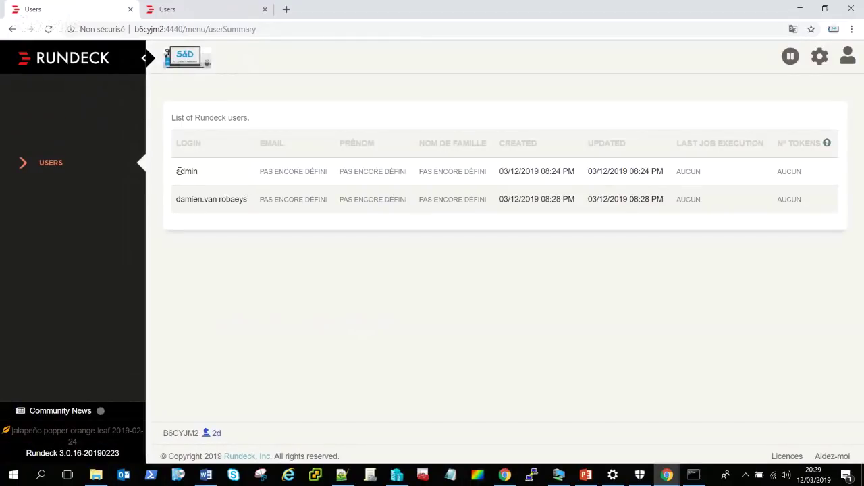
click(218, 6)
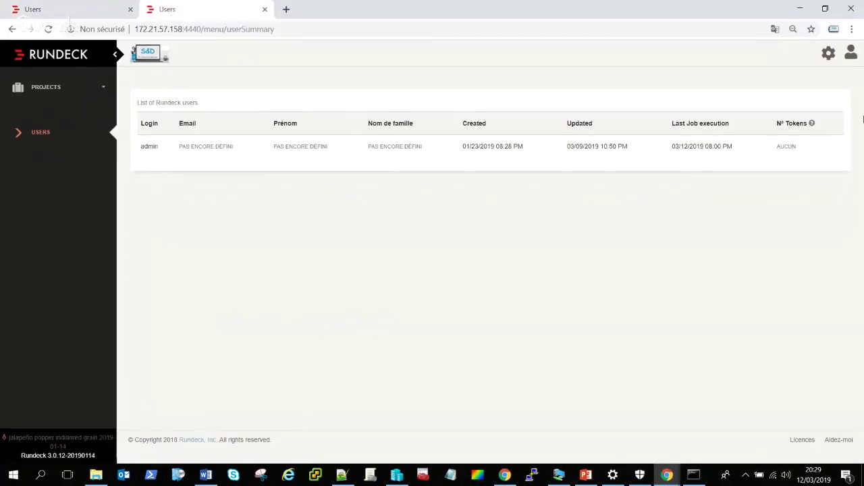
click(829, 57)
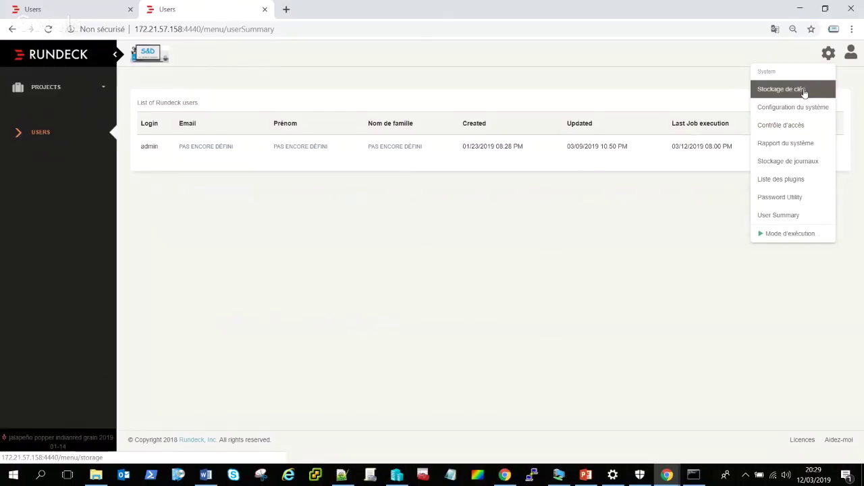
- Open Key Storage, which lists 4 keys, and start adding a new key
click(804, 91)
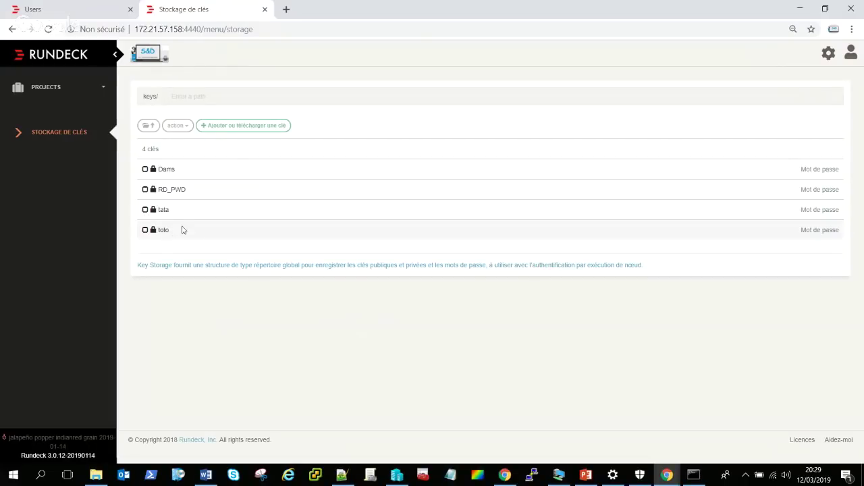
click(242, 128)
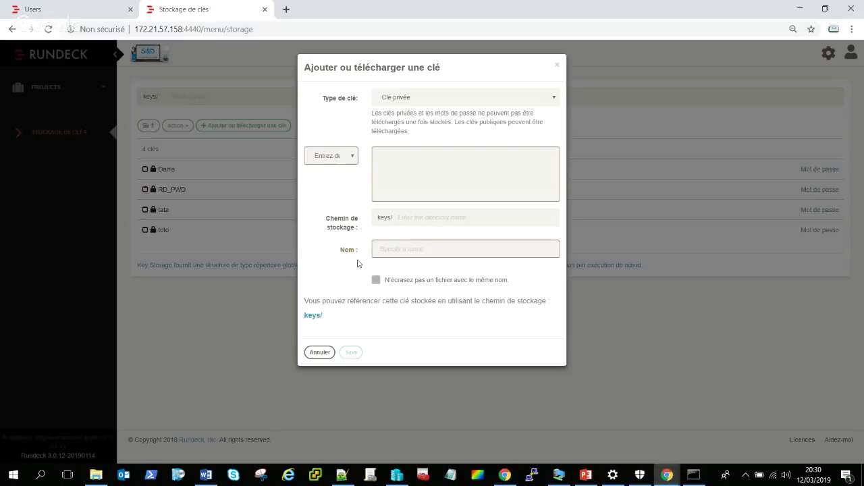
- Save a new Mot de passe key named titi with its password value
click(492, 100)
click(473, 127)
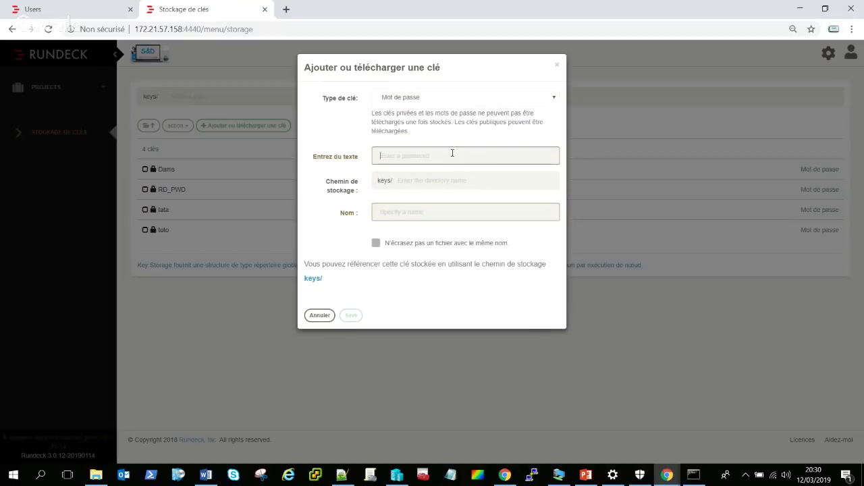
click(452, 154)
text(p)
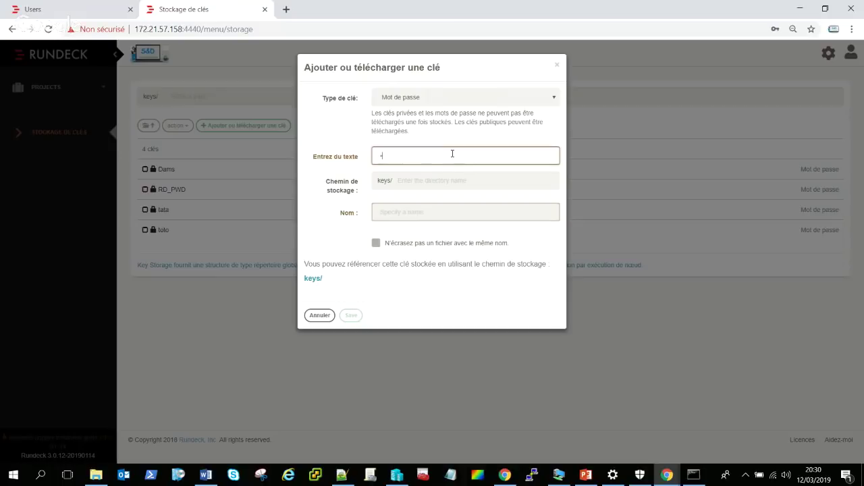
click(491, 210)
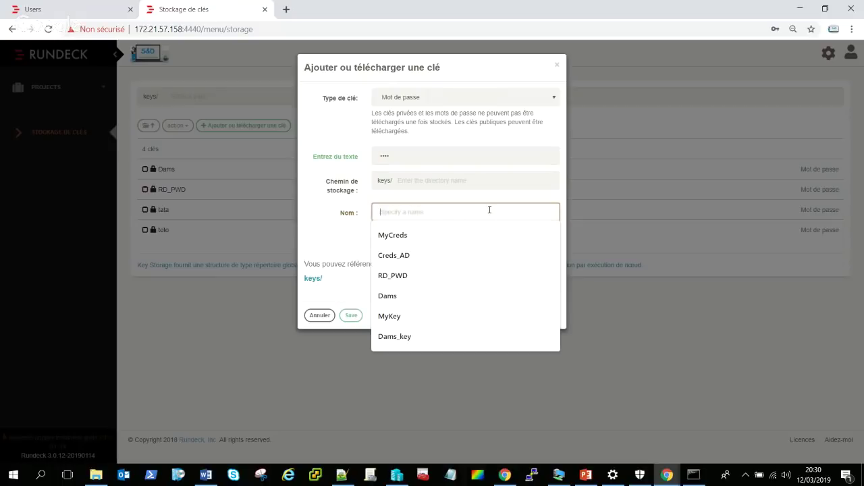
text(titi)
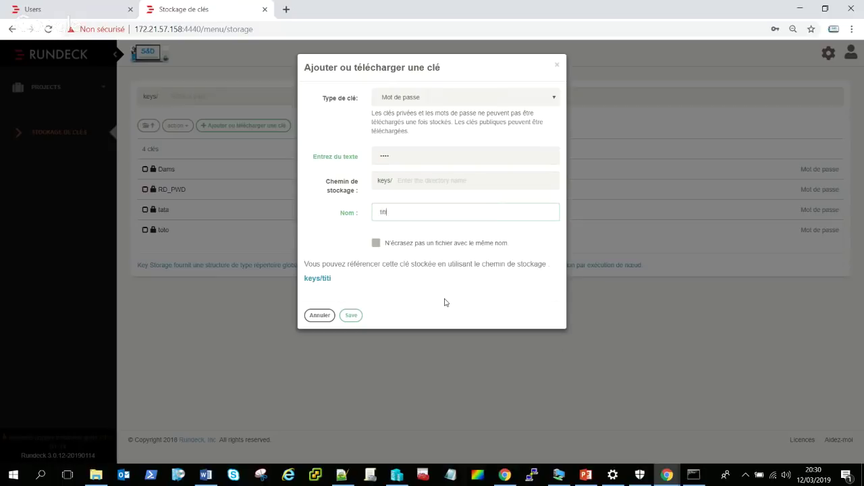
click(351, 316)
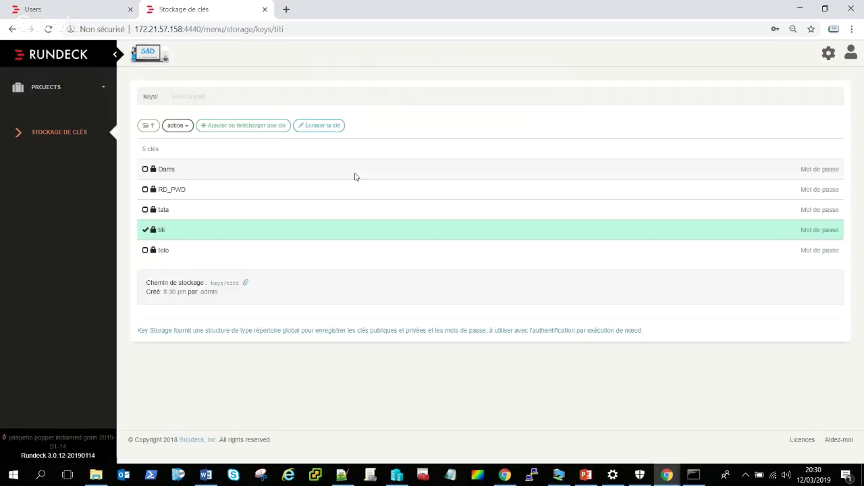
click(101, 90)
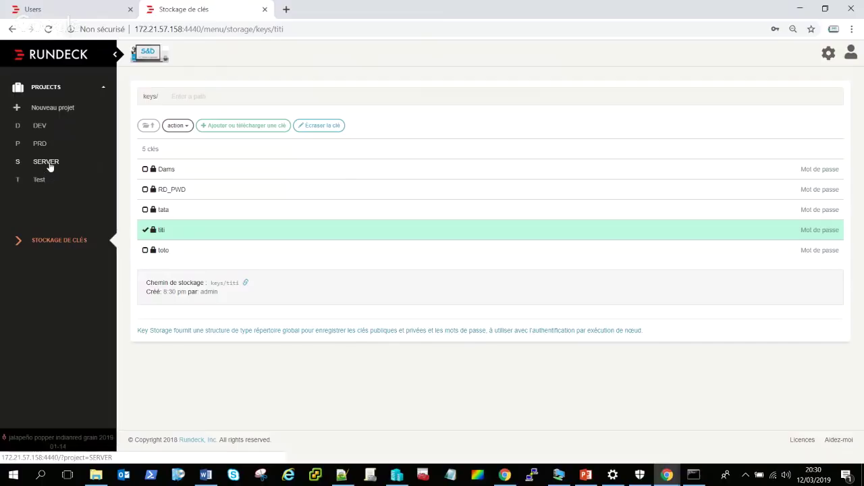
- Open the Test project and view its Dashboard, Travaux and Nœuds pages
click(42, 183)
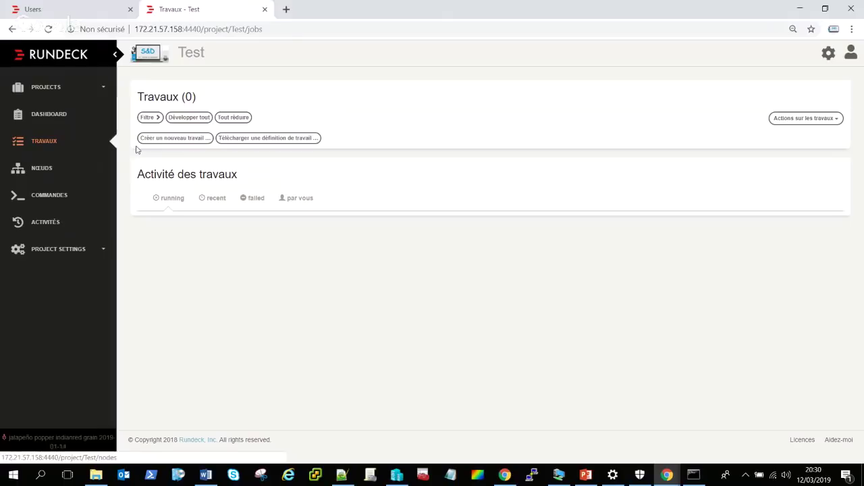
click(60, 120)
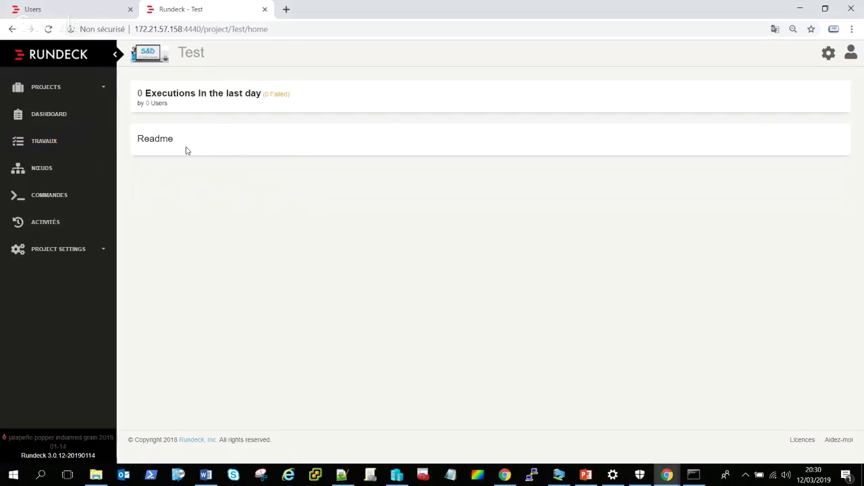
click(44, 141)
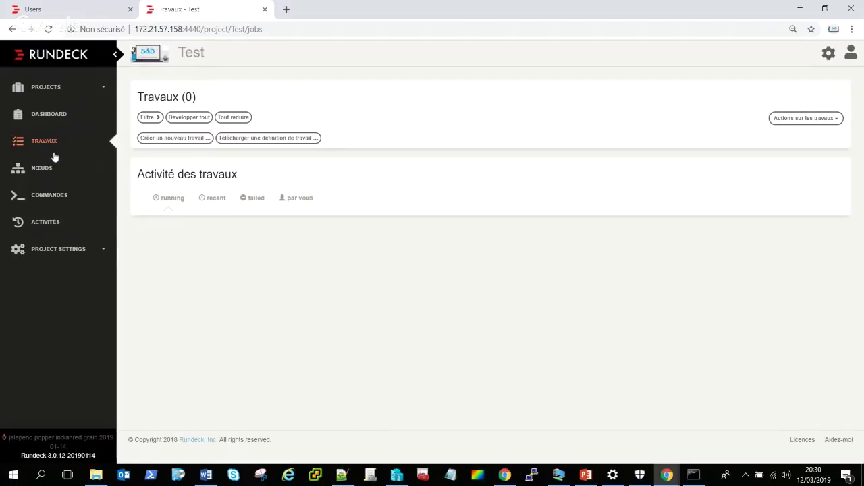
click(50, 170)
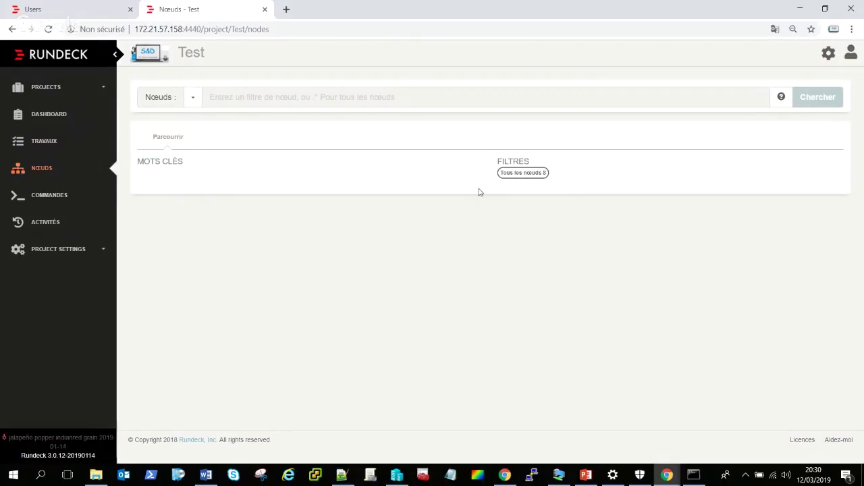
- Check the Commandes page's node targets, then view the Test project's Activités history
click(36, 196)
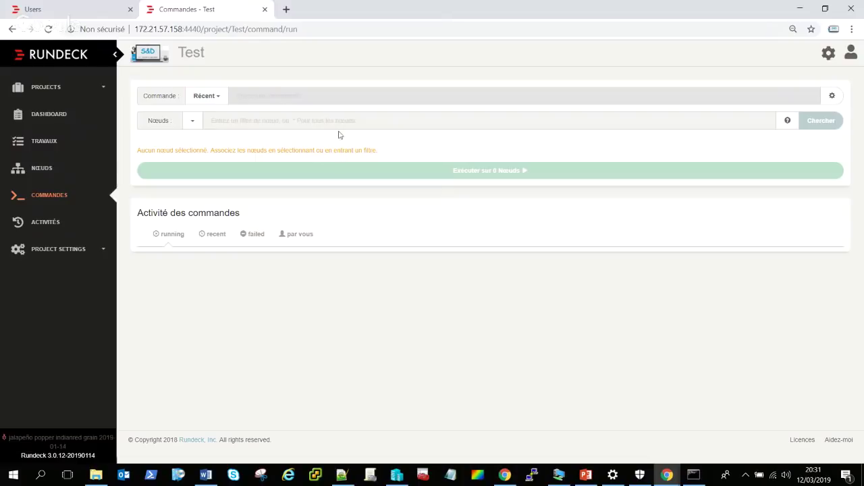
click(288, 125)
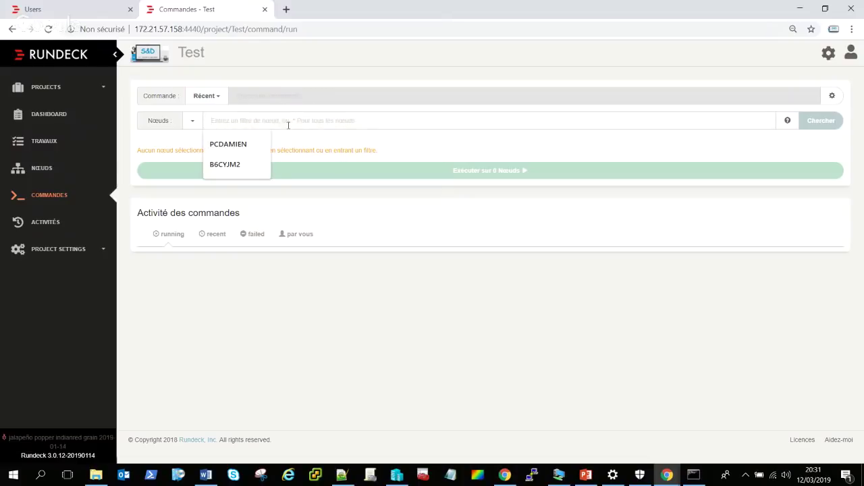
click(338, 93)
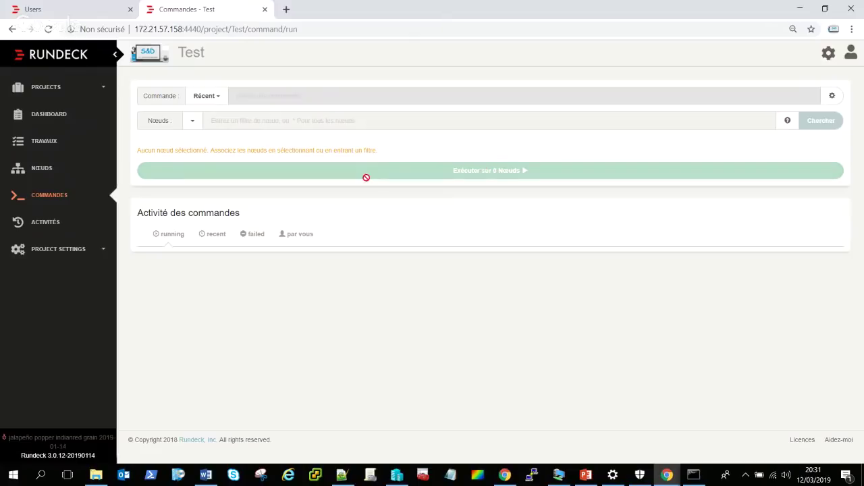
click(52, 225)
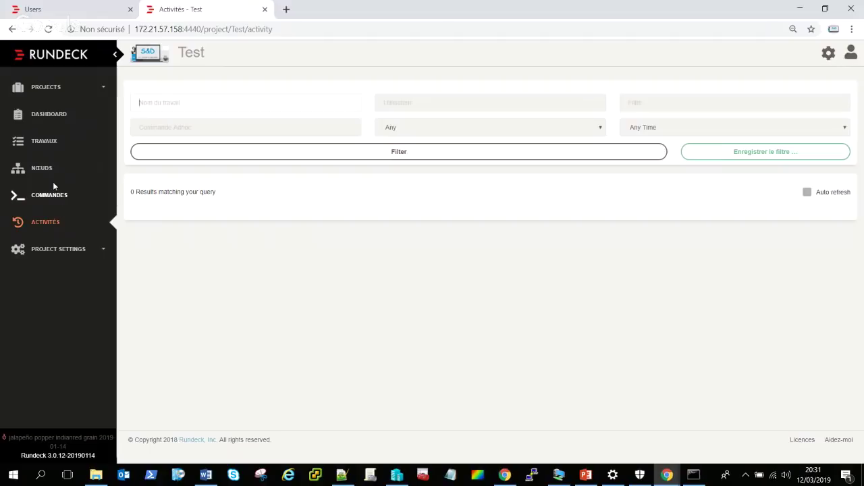
click(103, 250)
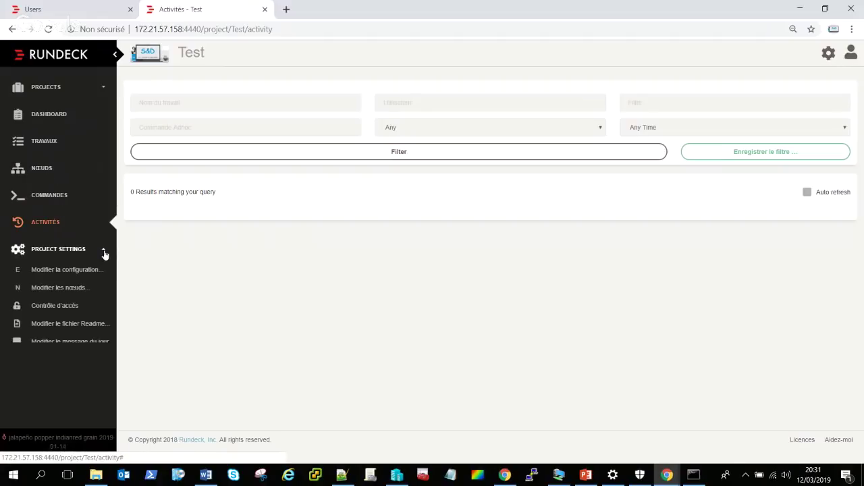
- Edit the Test project's node sources and add a new File source
click(68, 292)
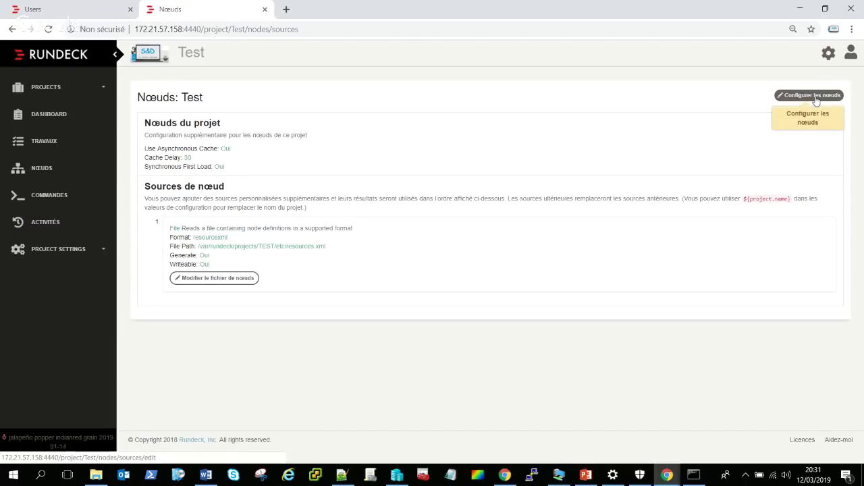
click(813, 96)
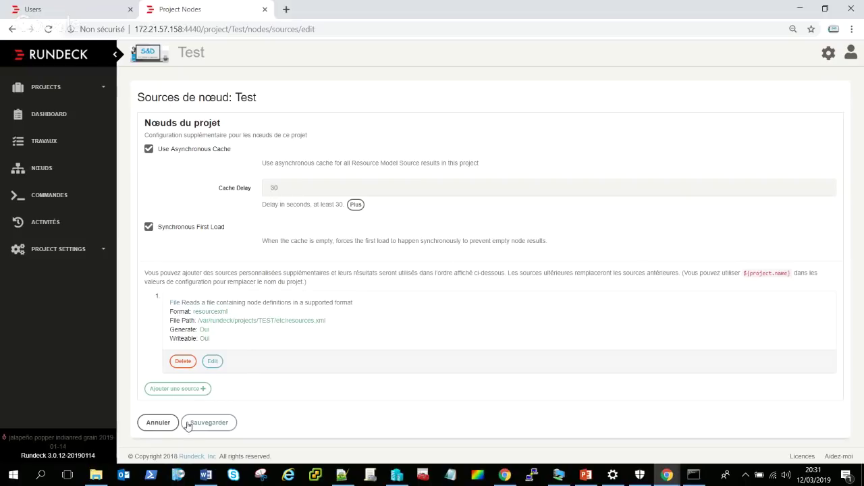
click(189, 392)
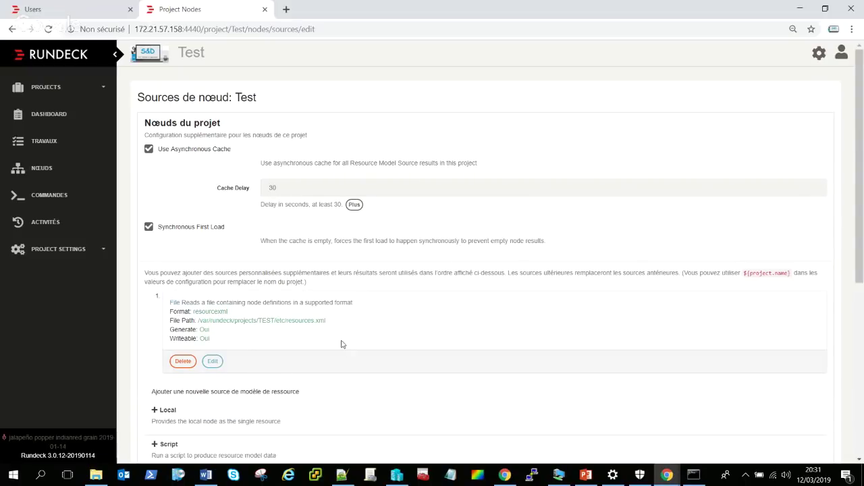
scroll(341, 351, down, 2)
scroll(241, 299, down, 2)
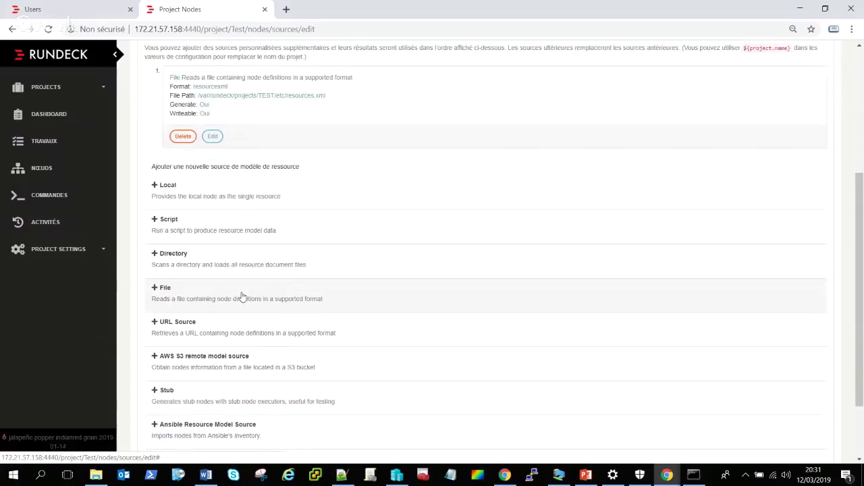
click(242, 297)
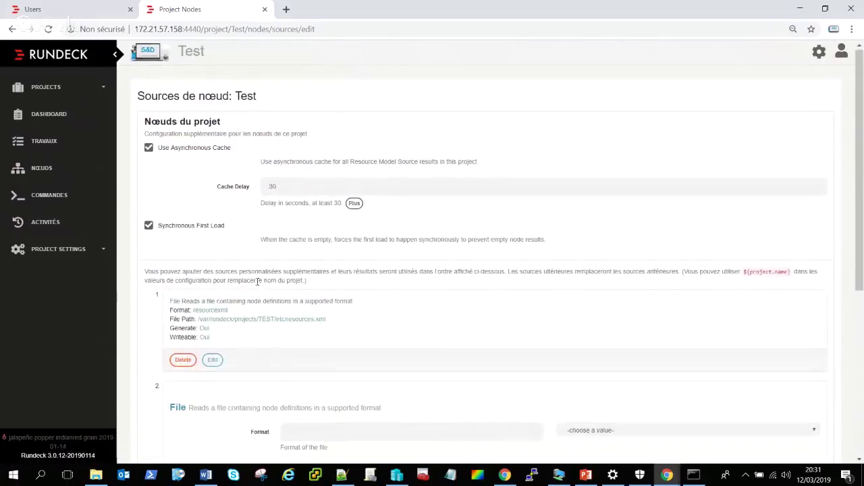
- Set the new source's format to resourcexml, then discard it and cancel editing
scroll(280, 286, down, 3)
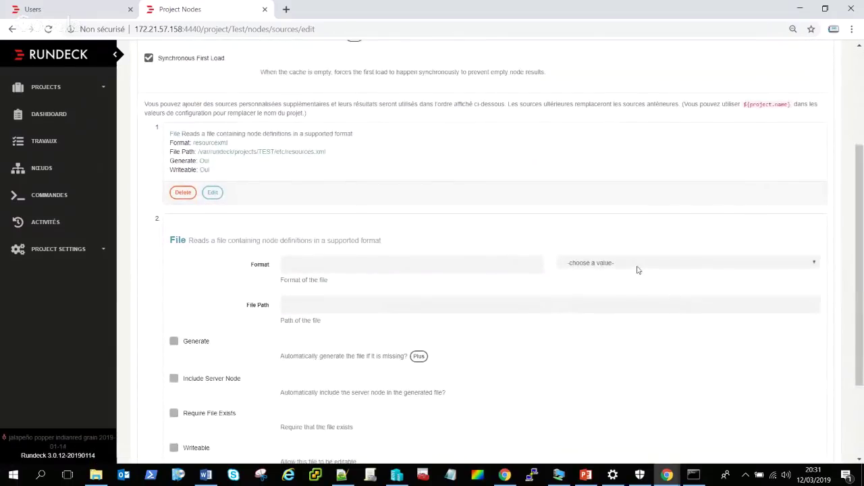
click(639, 265)
click(619, 280)
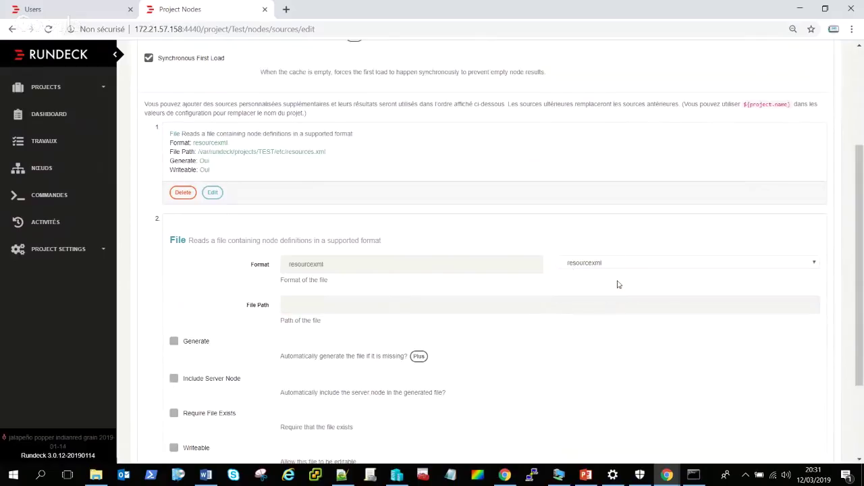
click(374, 301)
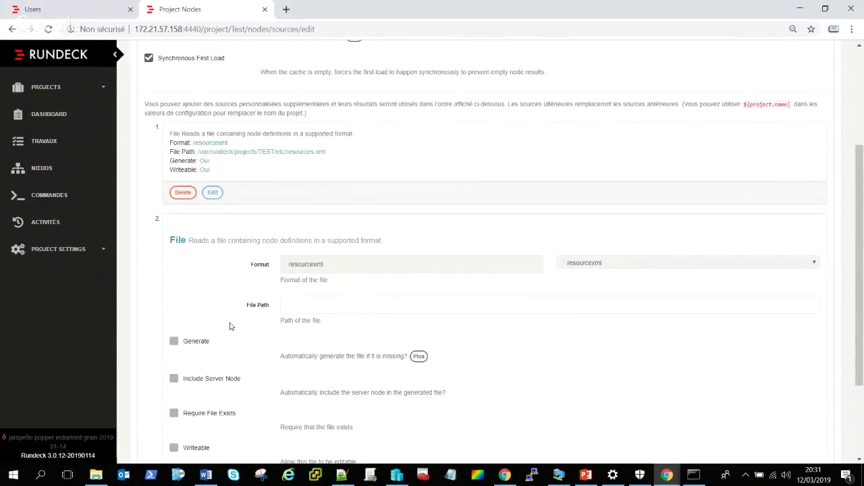
scroll(230, 326, down, 1)
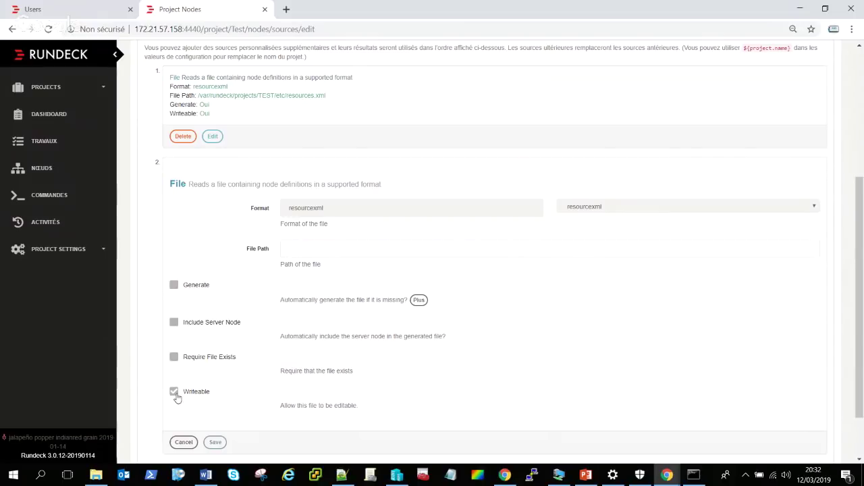
click(185, 443)
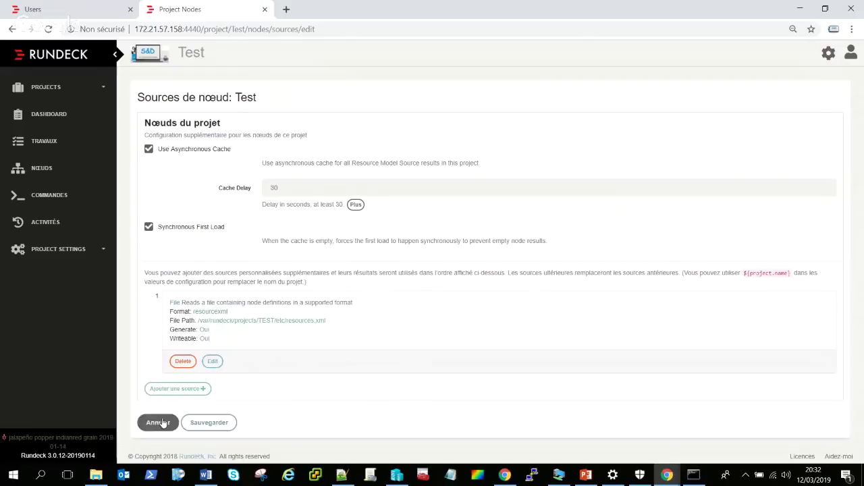
click(162, 422)
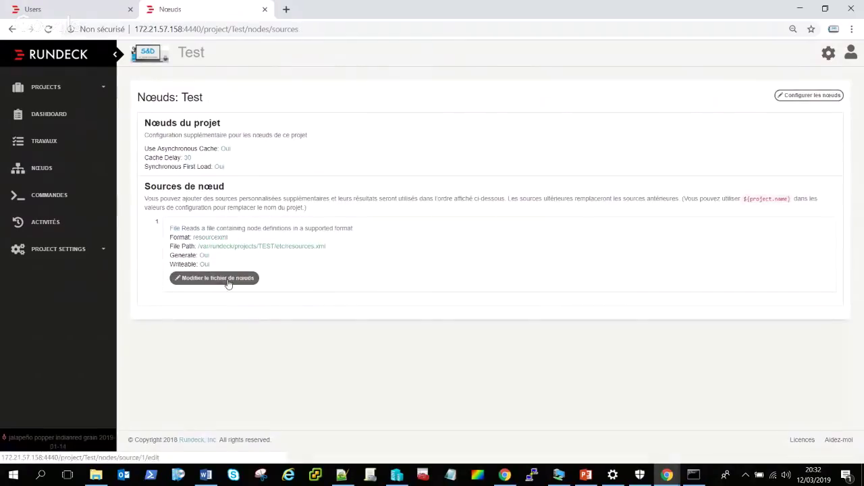
- Inspect Computer1's OU RH and username in the node XML file, then leave unsaved for Commandes
click(227, 279)
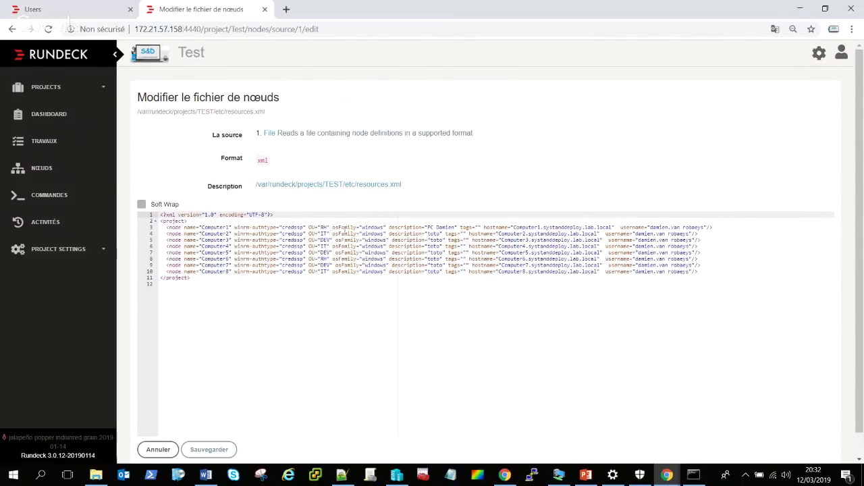
click(328, 228)
click(704, 228)
drag(704, 228, 652, 233)
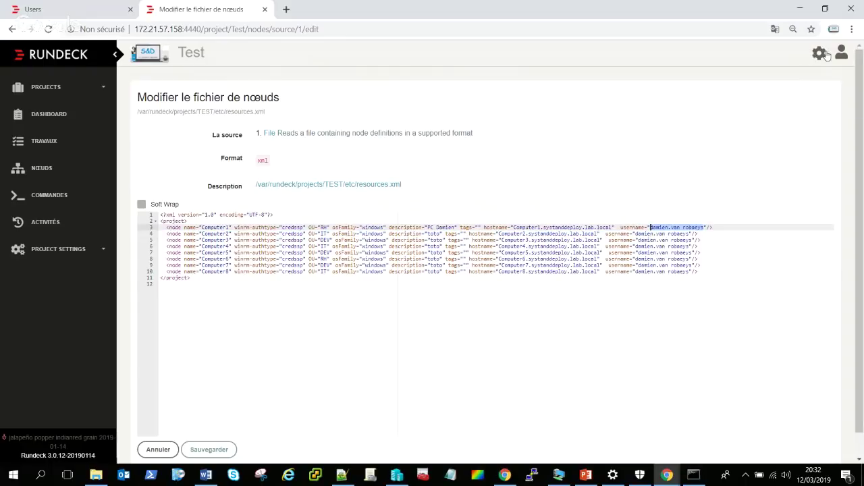
click(325, 228)
click(48, 195)
click(476, 108)
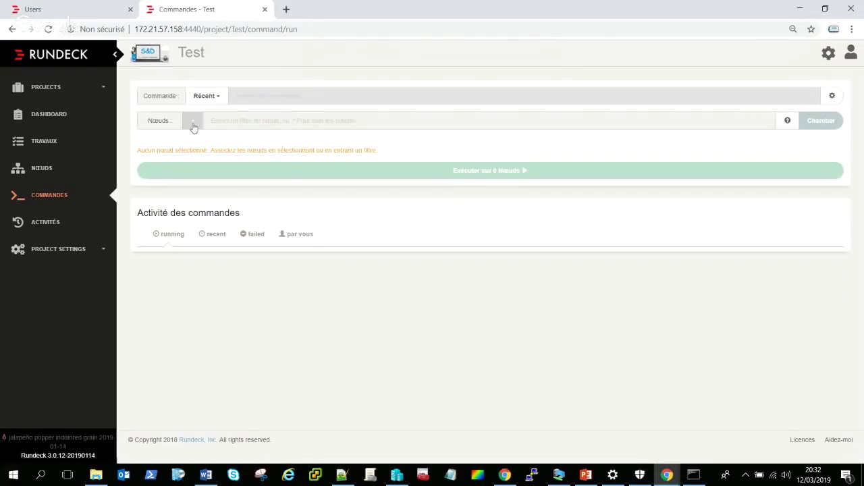
- Filter nodes by OU:RH, matching Computer1 and Computer6
click(193, 121)
click(223, 121)
text(RH)
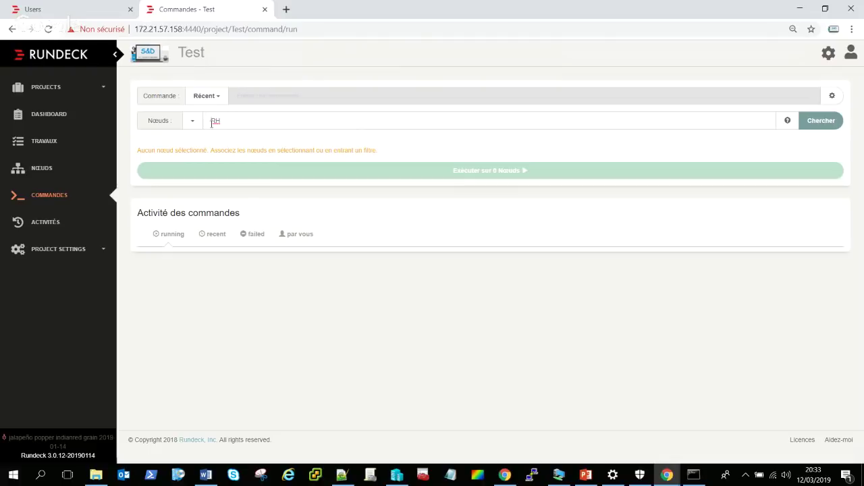
text(OU:)
click(820, 120)
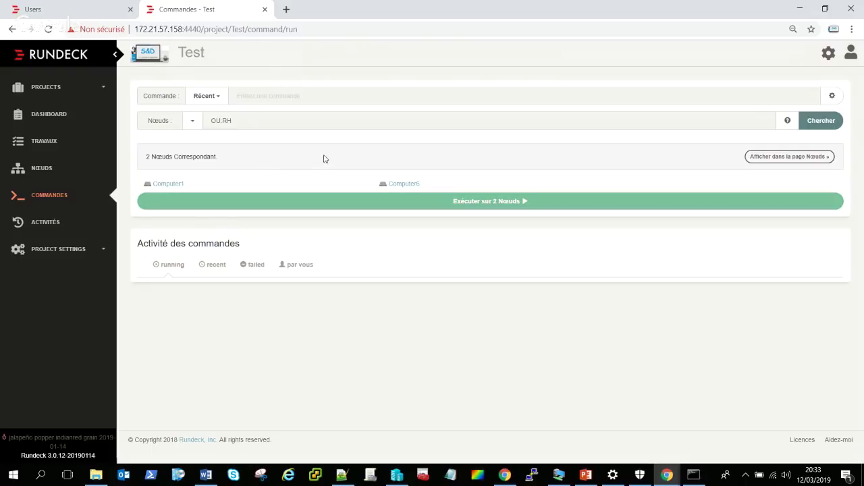
click(101, 255)
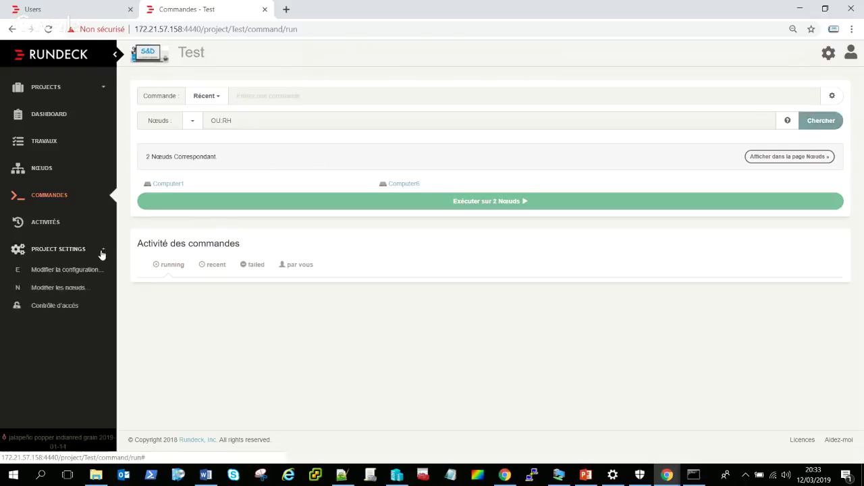
- Review the Test project's configuration settings
click(73, 275)
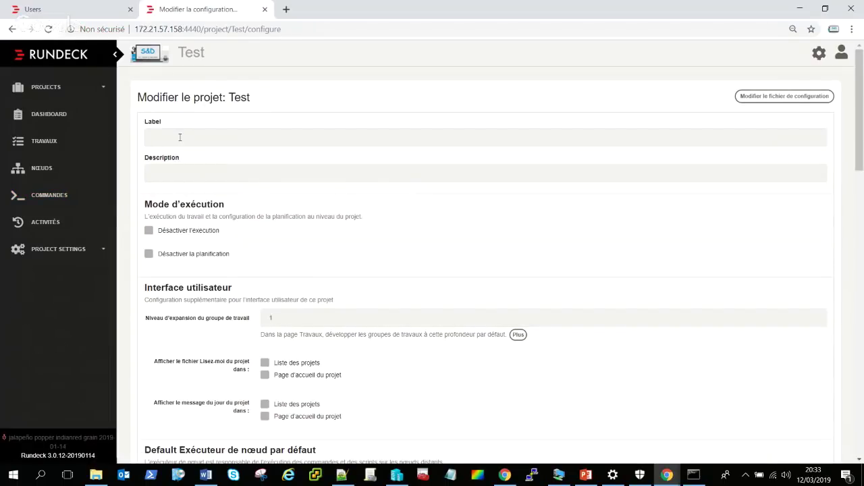
click(191, 231)
scroll(195, 230, down, 1)
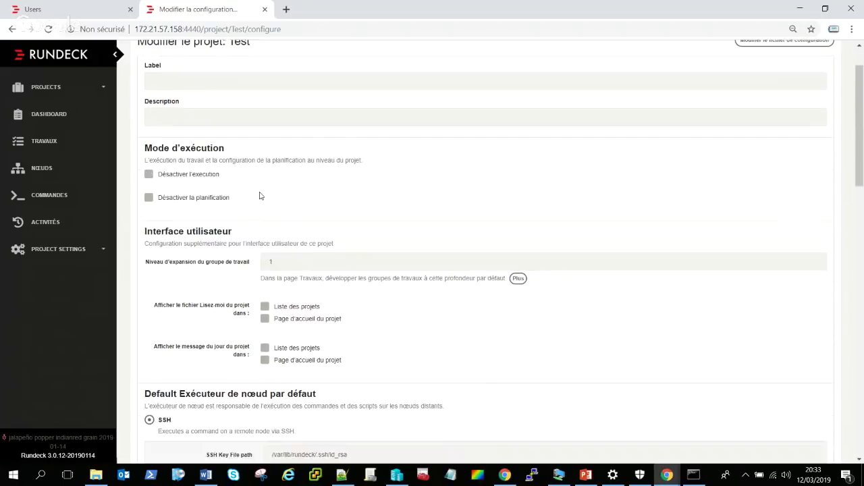
scroll(261, 196, down, 4)
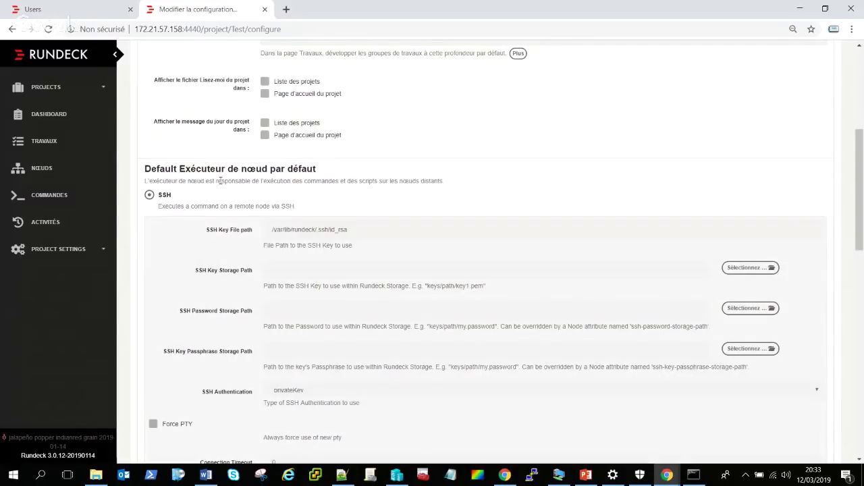
scroll(221, 181, down, 1)
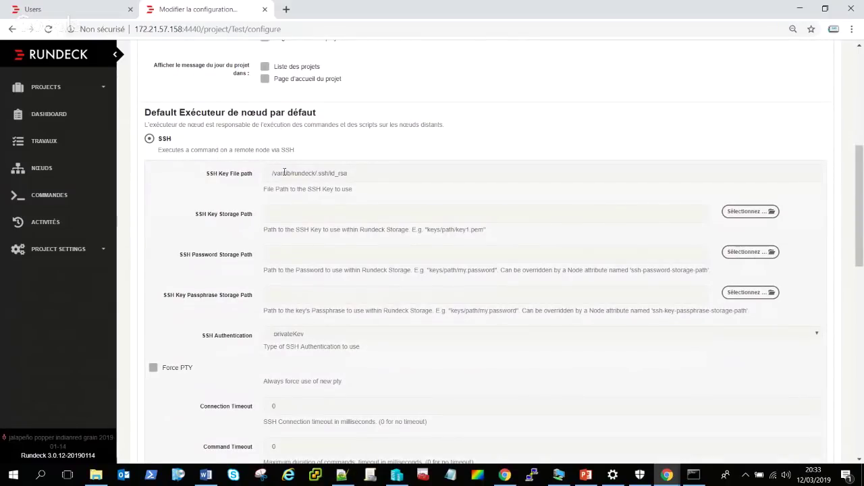
scroll(284, 173, down, 5)
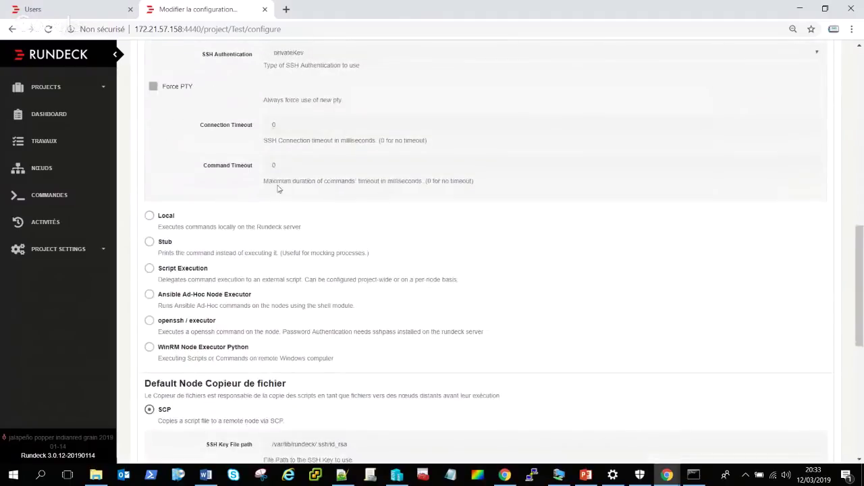
click(95, 255)
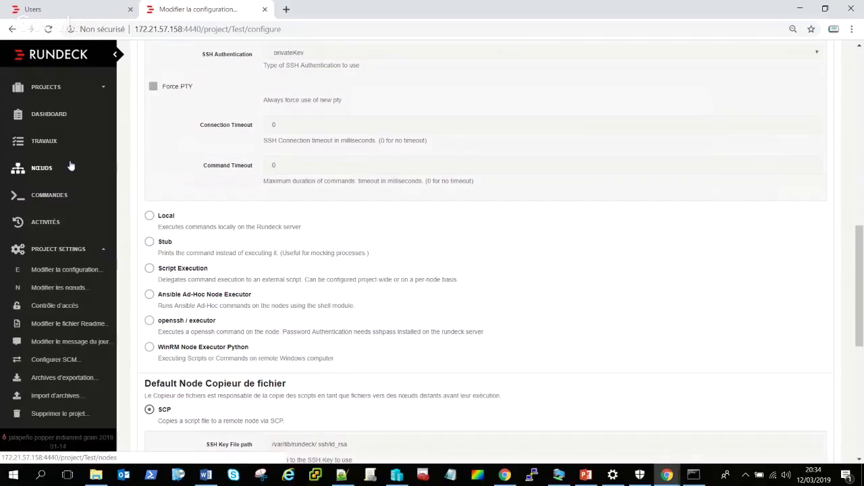
- Switch to the PRD project and open its project configuration
click(102, 90)
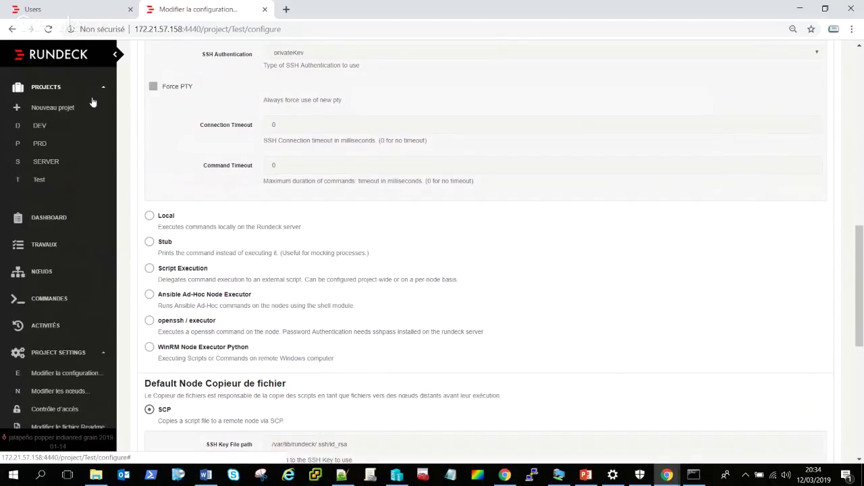
click(38, 143)
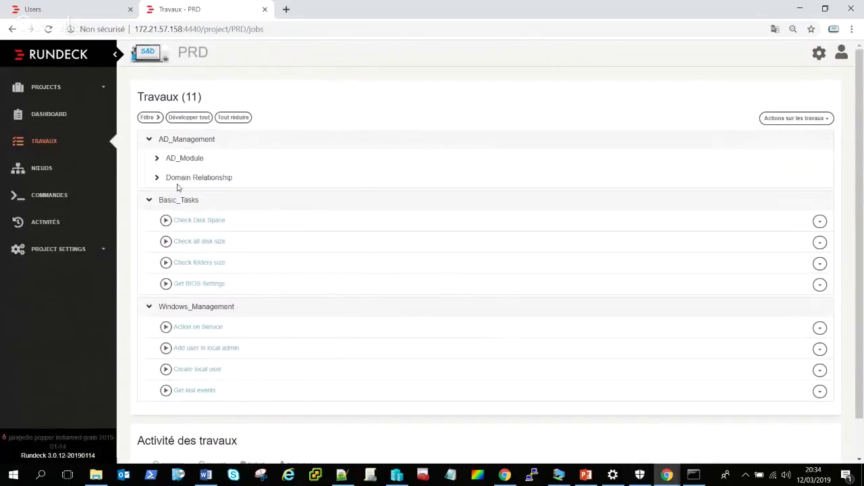
click(229, 118)
click(102, 250)
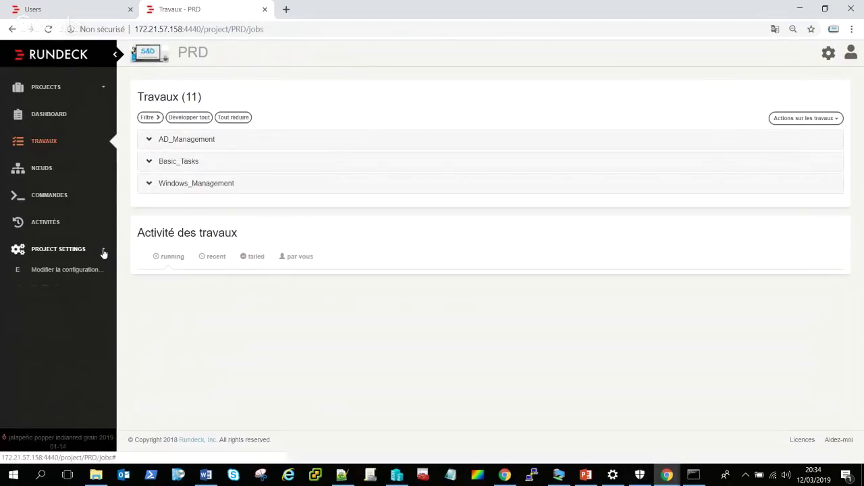
click(67, 271)
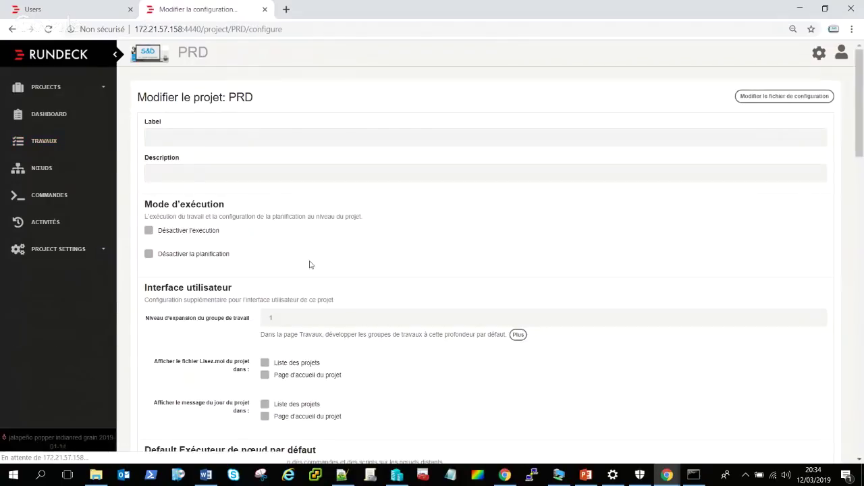
scroll(307, 260, down, 3)
scroll(305, 254, down, 3)
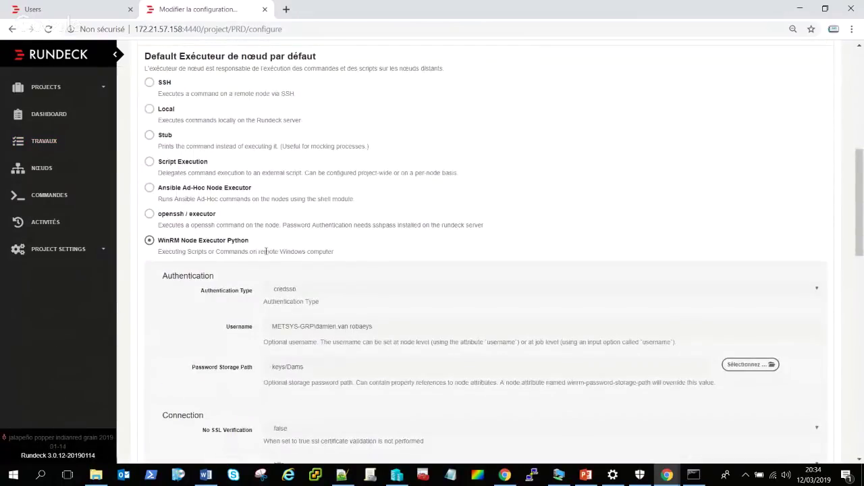
- Review PRD's WinRM settings: credssp authentication, http transport, port 5985
click(351, 292)
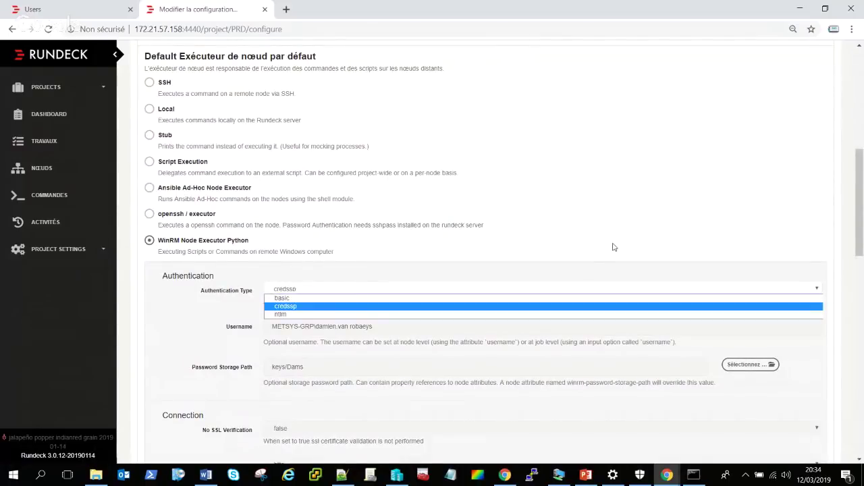
click(245, 312)
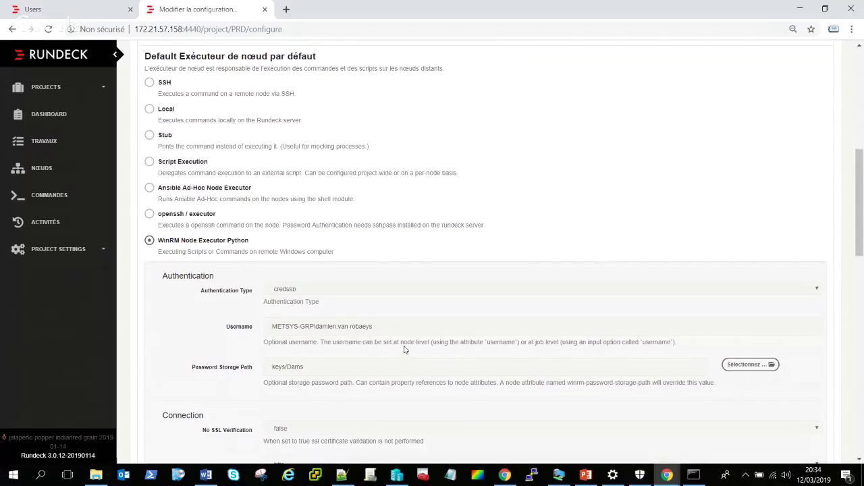
scroll(403, 349, down, 2)
scroll(286, 212, up, 3)
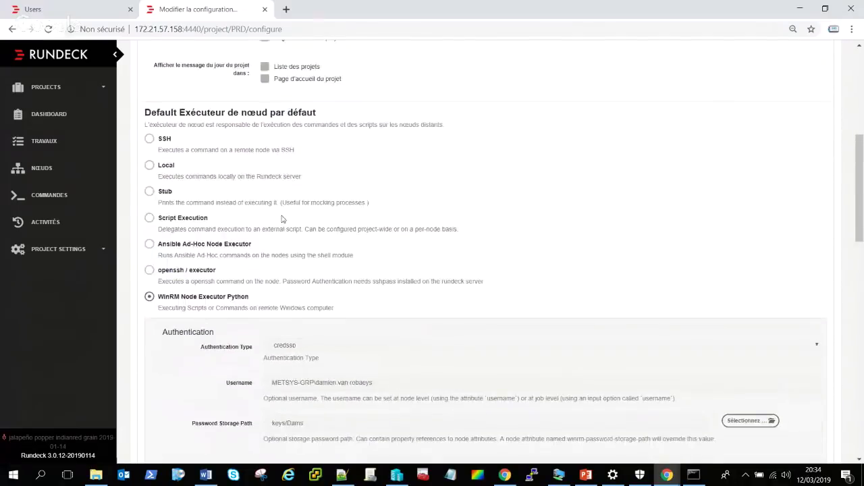
scroll(282, 220, down, 8)
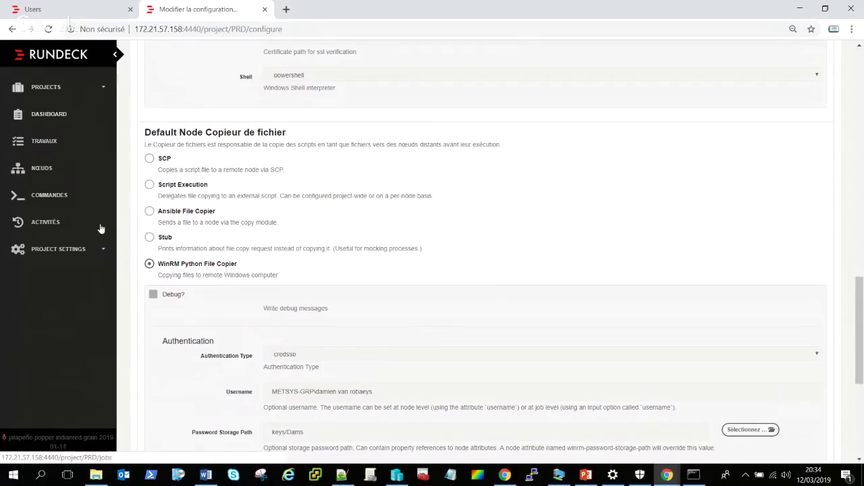
scroll(456, 233, down, 2)
scroll(453, 233, down, 2)
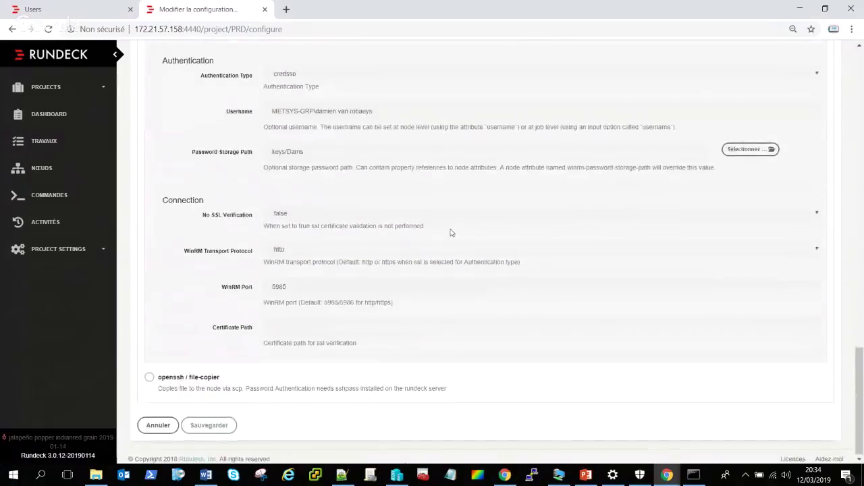
scroll(452, 233, up, 10)
scroll(452, 233, up, 4)
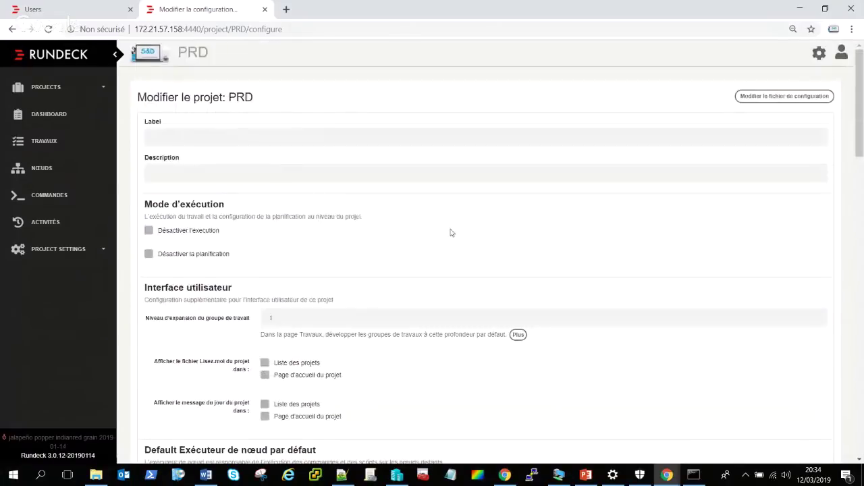
scroll(452, 233, down, 12)
scroll(227, 358, down, 3)
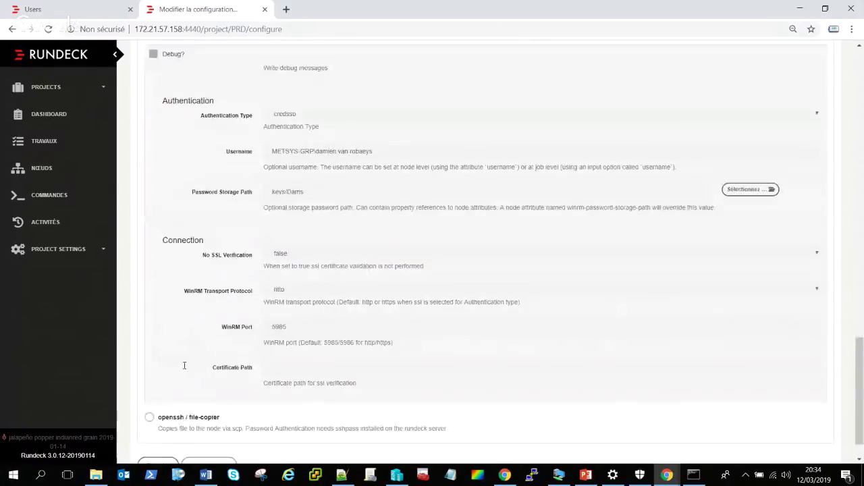
- Cancel the configuration edits and expand AD_Management > Domain Relationship to reveal Check domain trust relationship
click(160, 425)
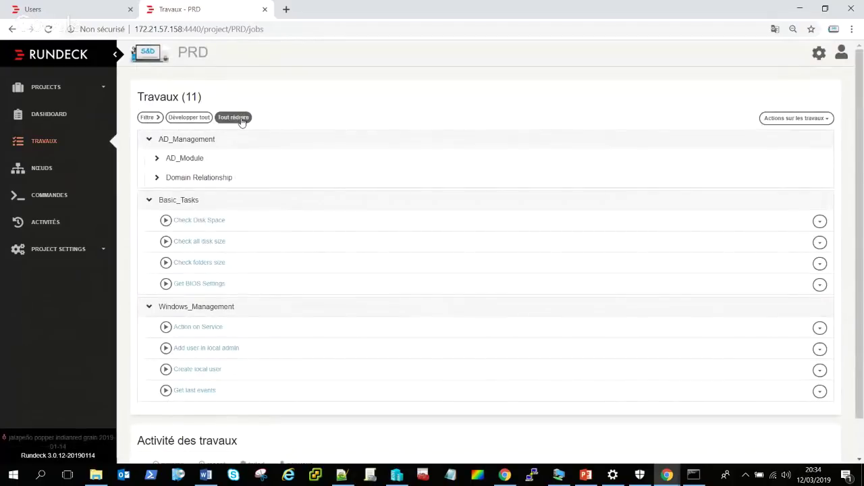
click(243, 120)
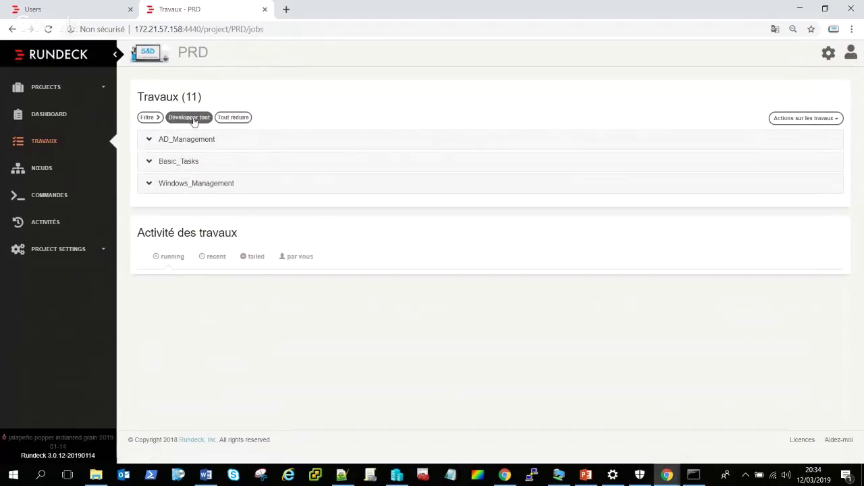
click(194, 119)
click(232, 118)
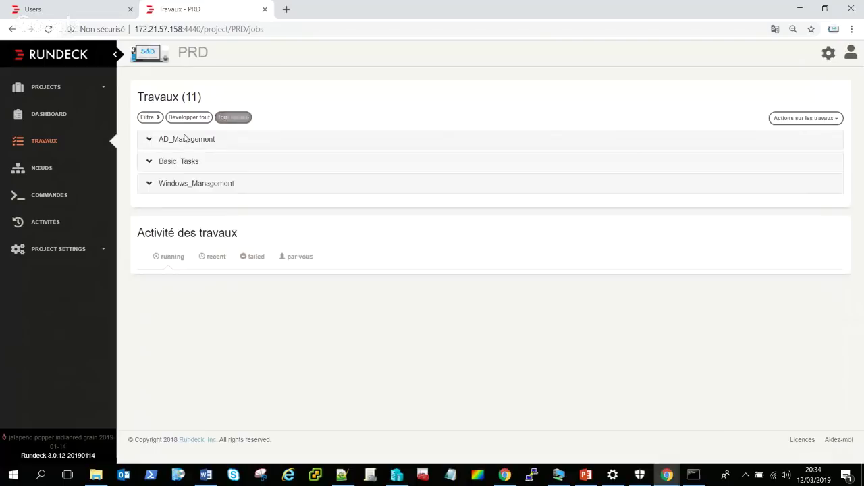
click(149, 139)
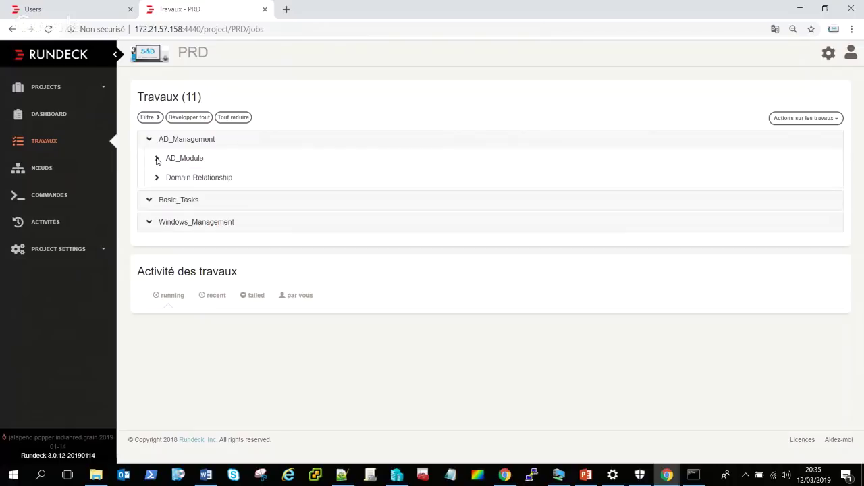
click(156, 159)
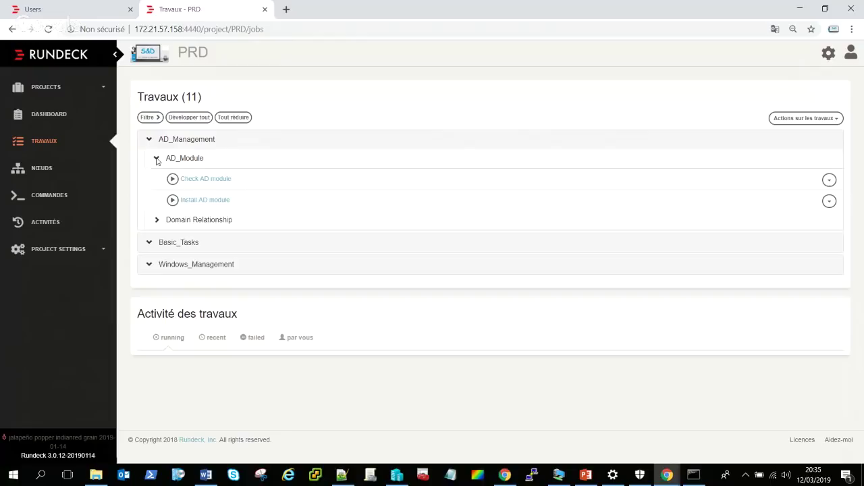
click(157, 159)
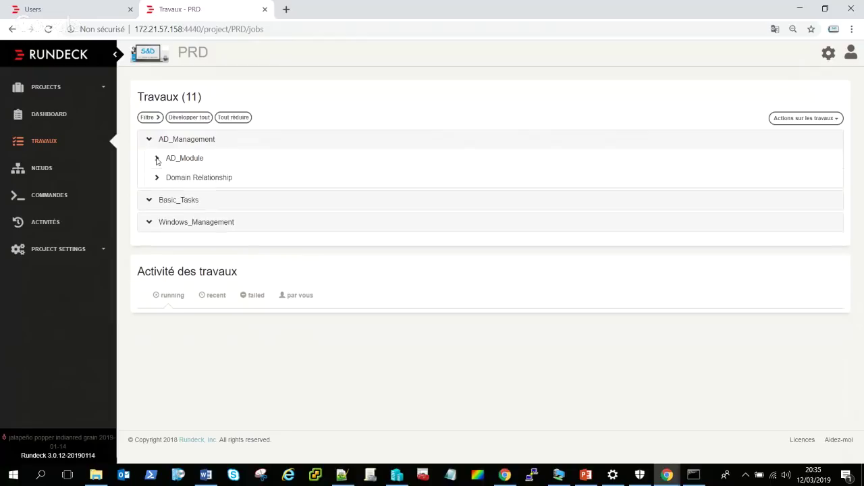
click(156, 178)
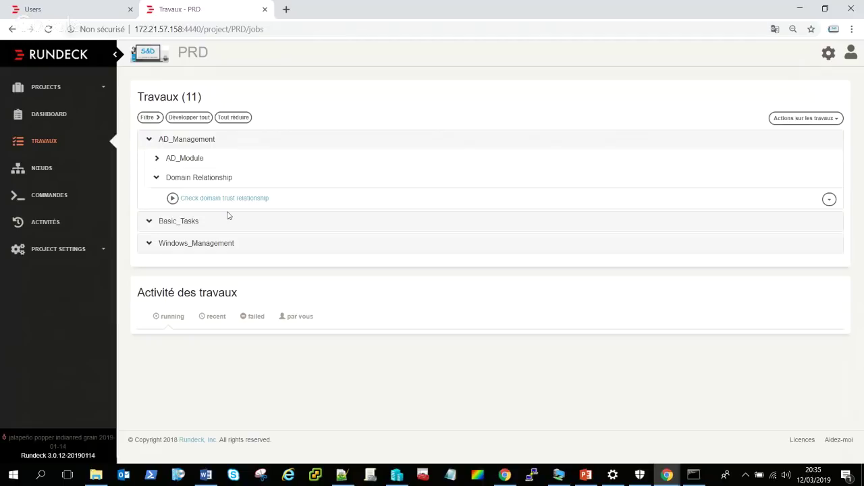
- In a new Commandes tab, rerun the recent get-service spooler command on Computer1
right_click(48, 197)
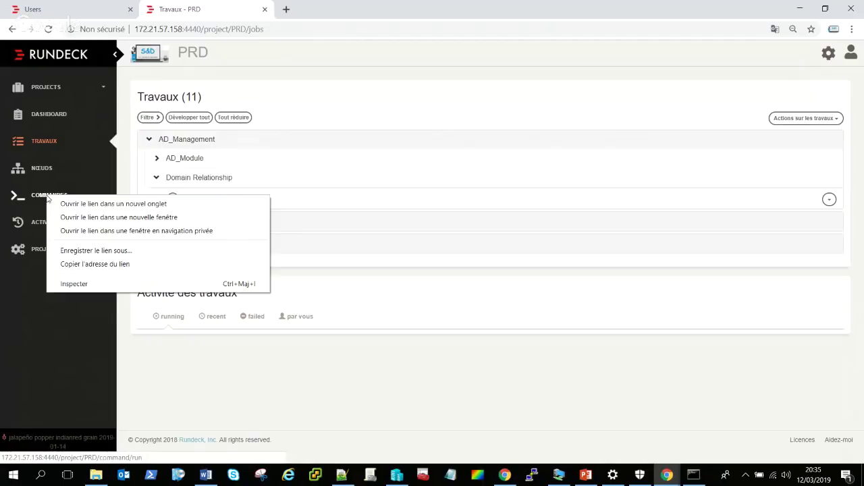
click(69, 205)
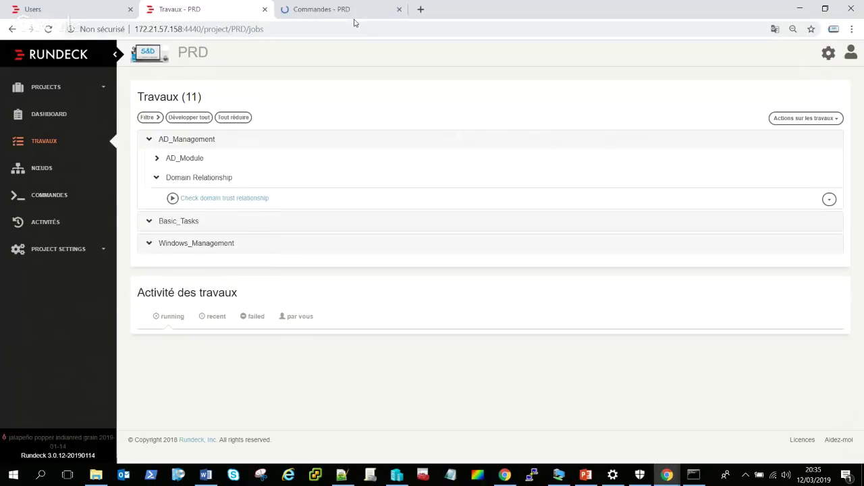
click(348, 13)
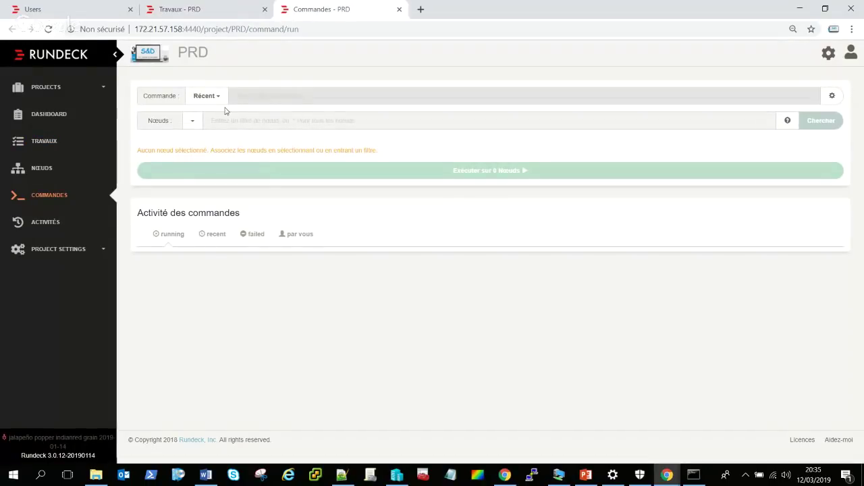
click(230, 119)
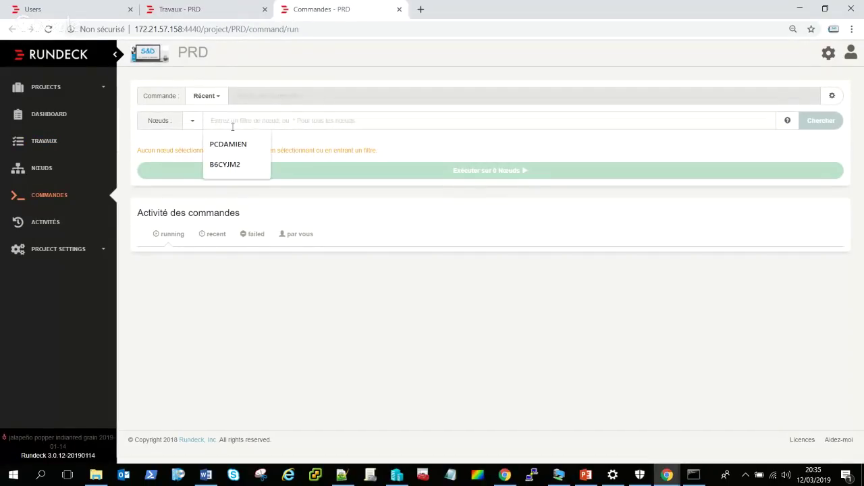
click(217, 98)
click(235, 121)
click(220, 98)
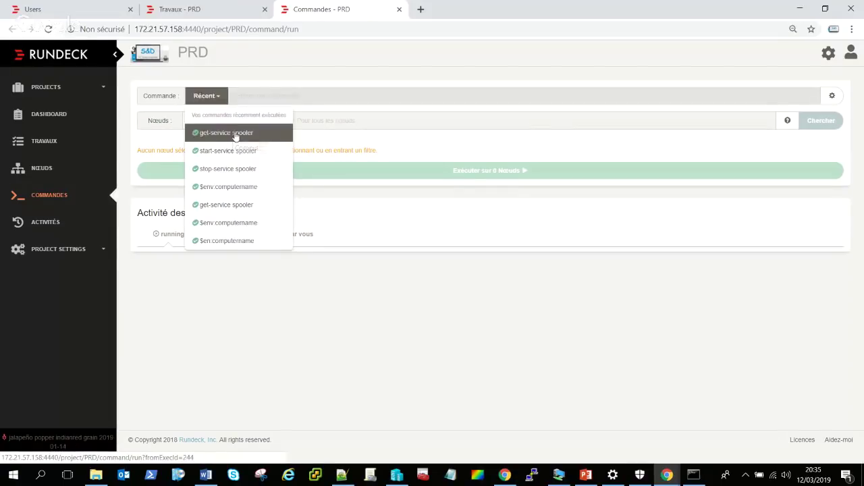
click(233, 132)
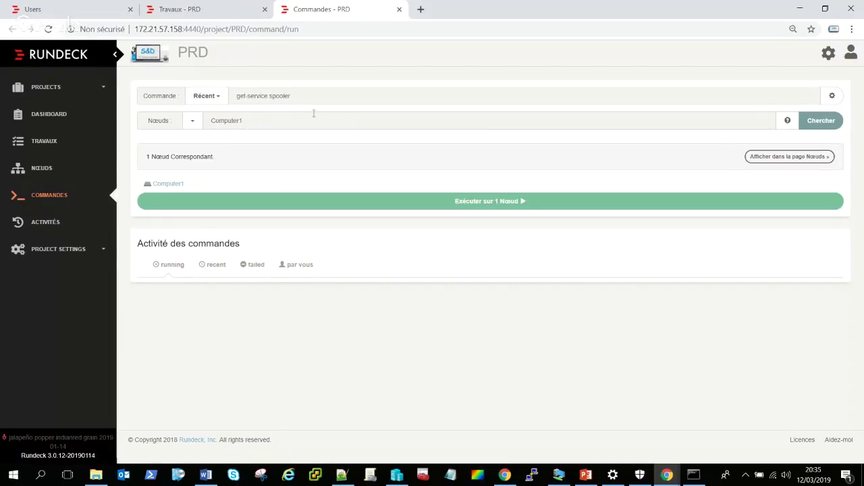
click(482, 204)
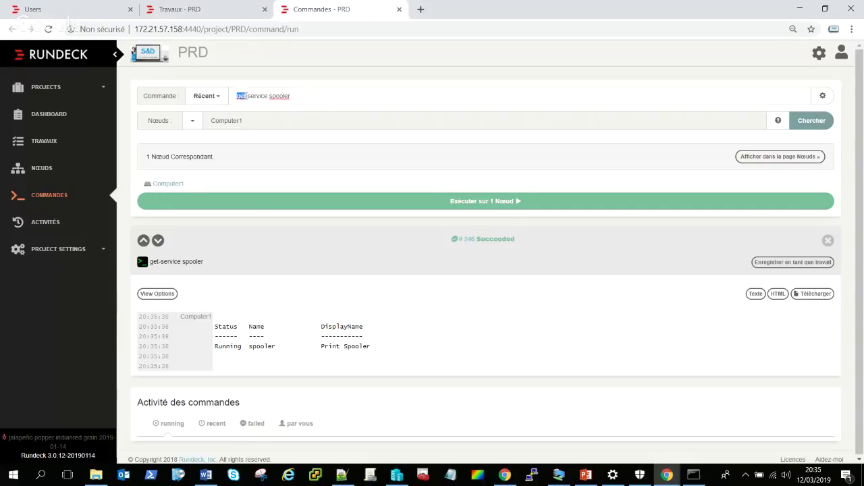
- Run stop-service spooler on Computer1, then rerun get-service to confirm it's Stopped
text(stop)
click(482, 206)
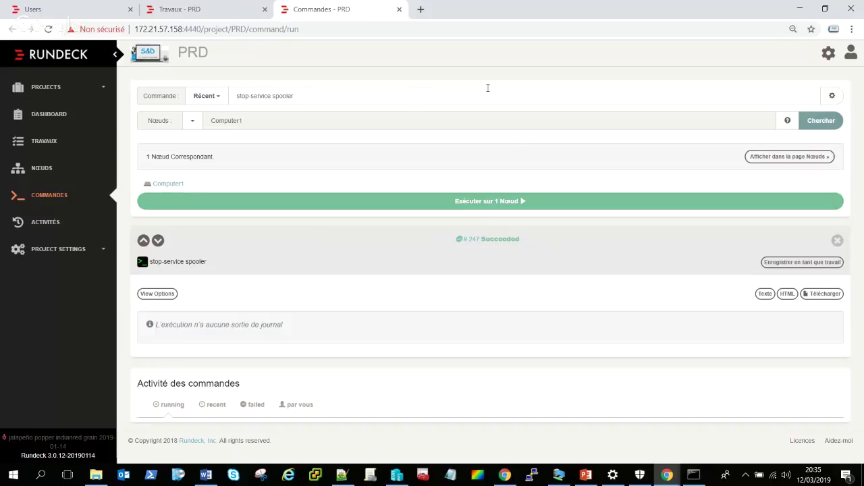
double_click(242, 96)
text(del)
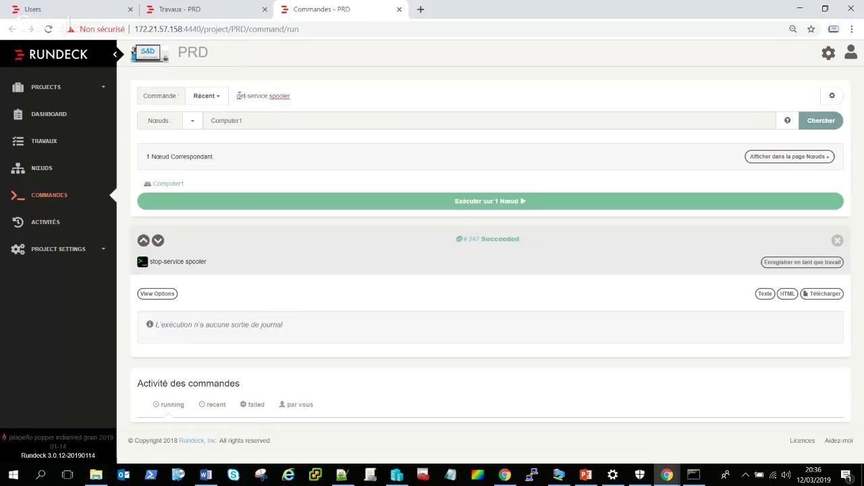
click(502, 206)
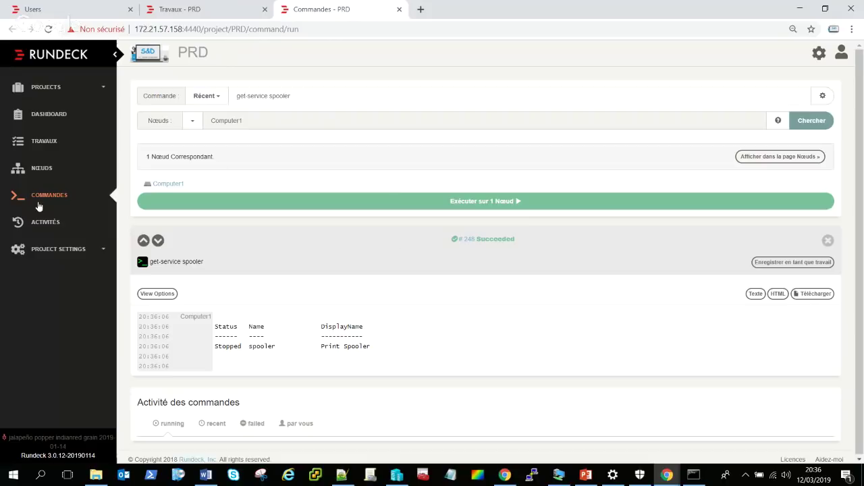
click(42, 143)
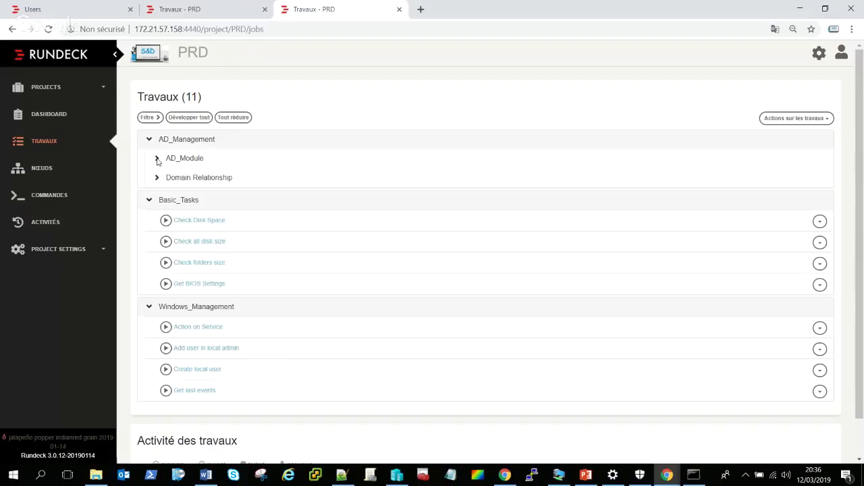
- Open a new job form from the AD_Module jobs list's actions menu
click(157, 159)
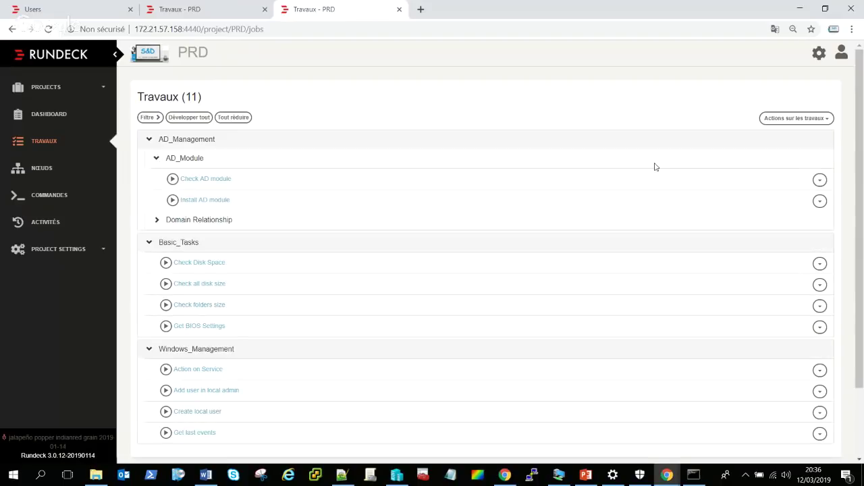
click(799, 123)
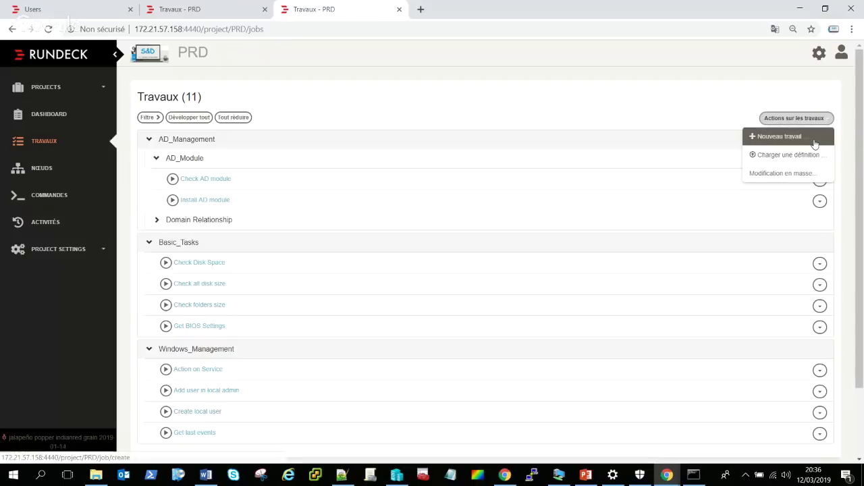
click(779, 136)
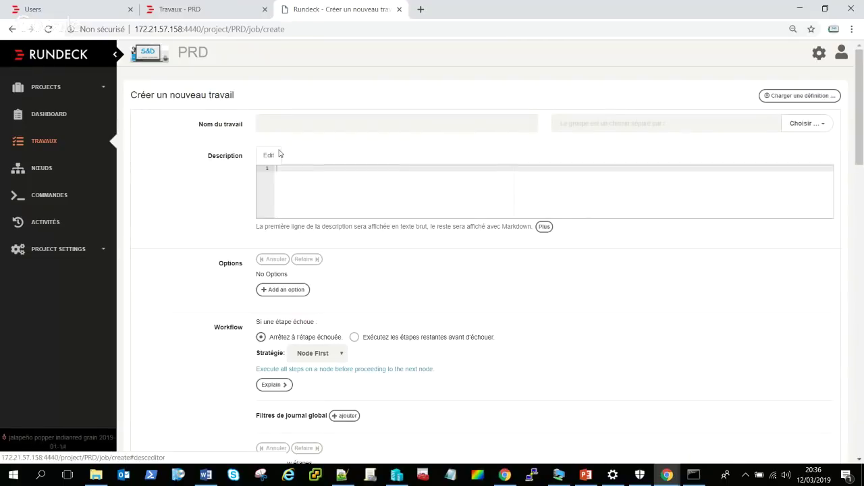
- Focus the job name field and browse the job group picker without choosing a group
click(275, 126)
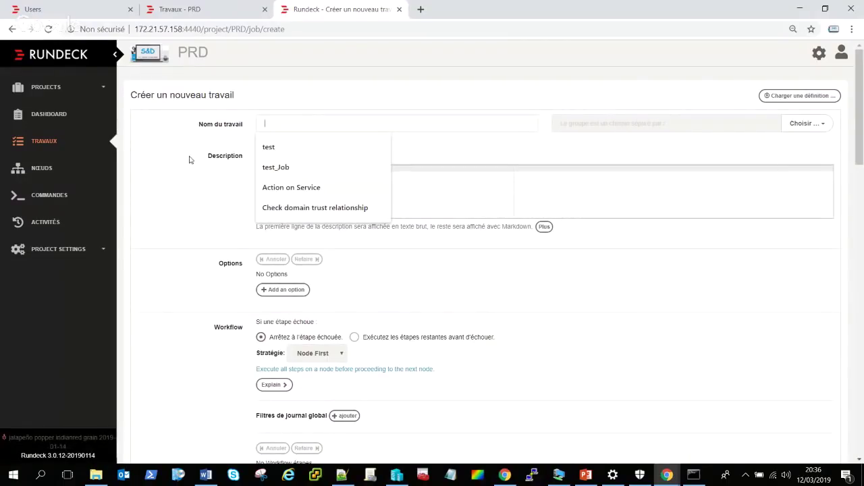
click(658, 157)
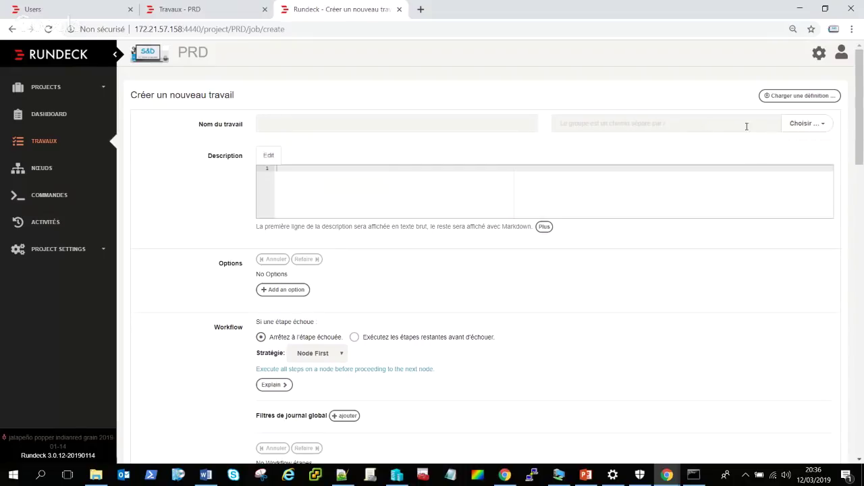
click(814, 127)
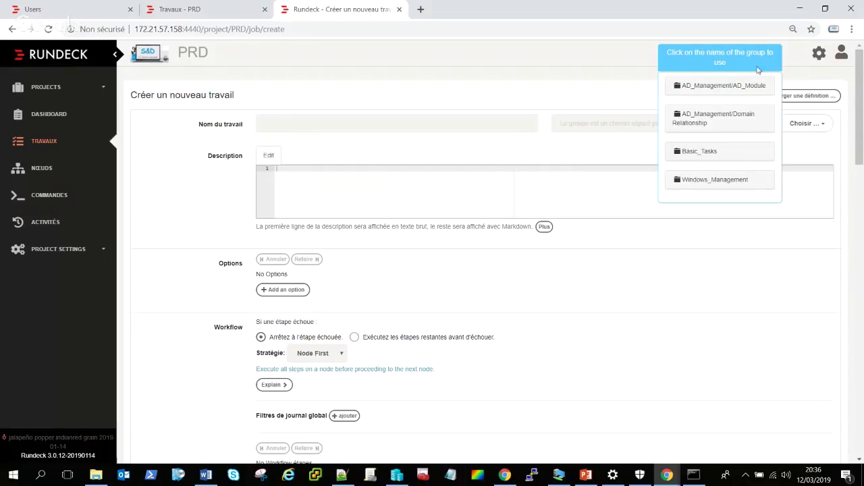
click(817, 128)
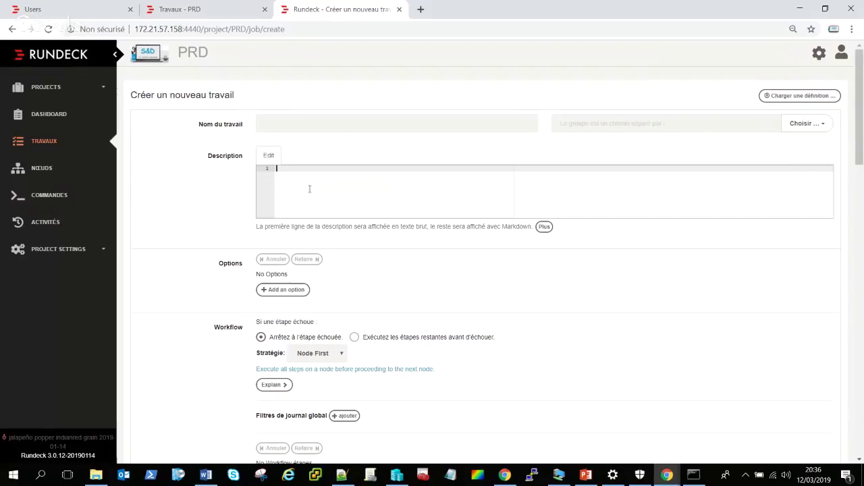
scroll(338, 176, down, 2)
scroll(324, 196, down, 2)
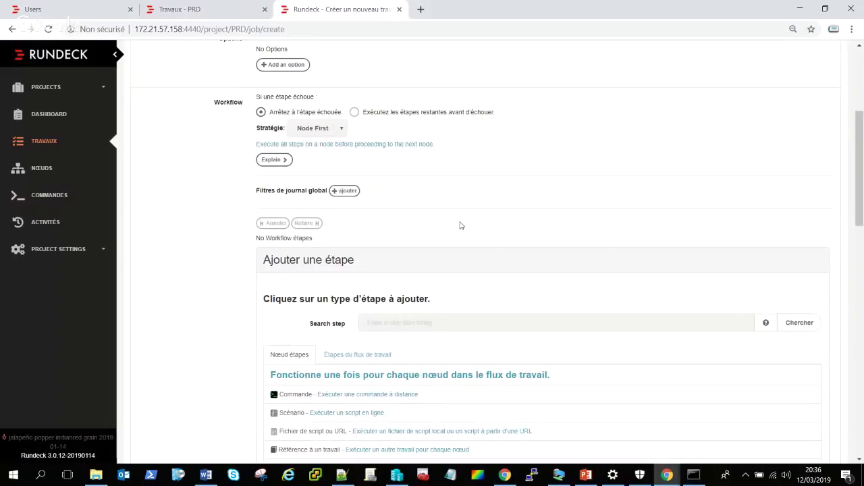
scroll(462, 220, down, 1)
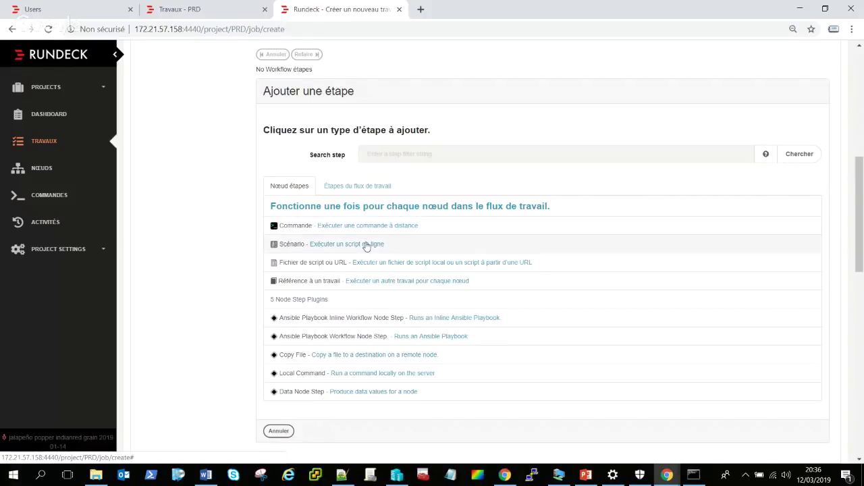
scroll(363, 245, down, 4)
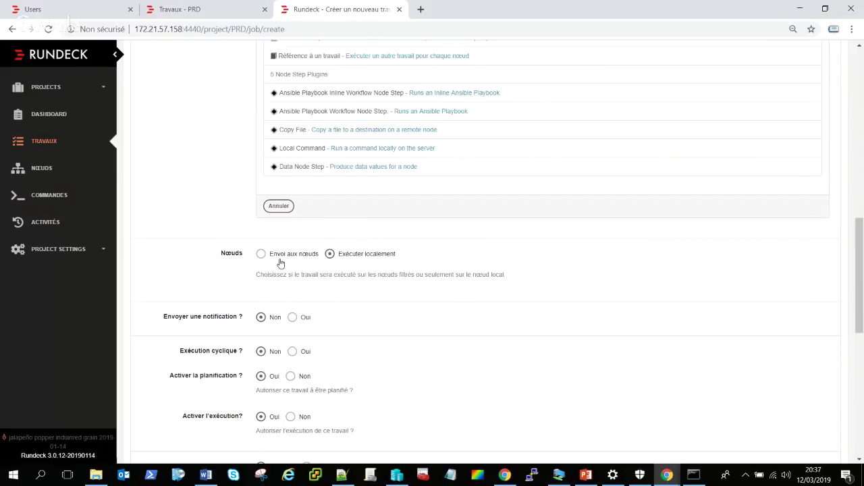
scroll(358, 270, down, 1)
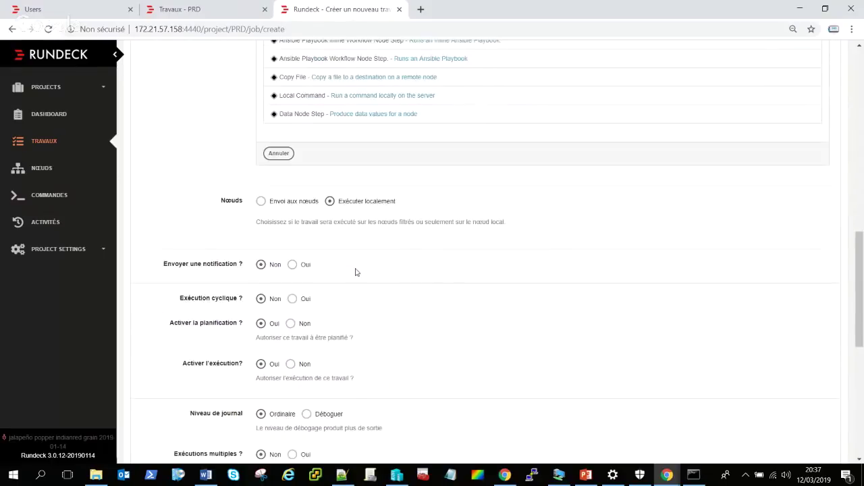
click(293, 263)
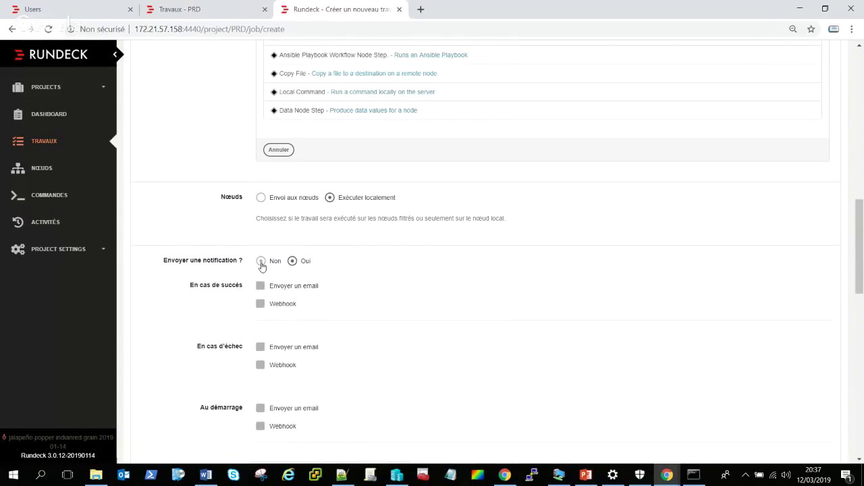
click(261, 265)
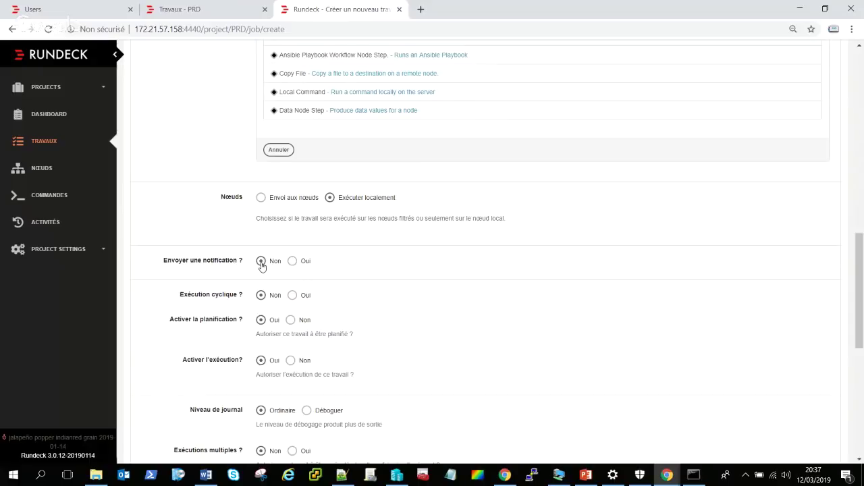
scroll(282, 286, down, 1)
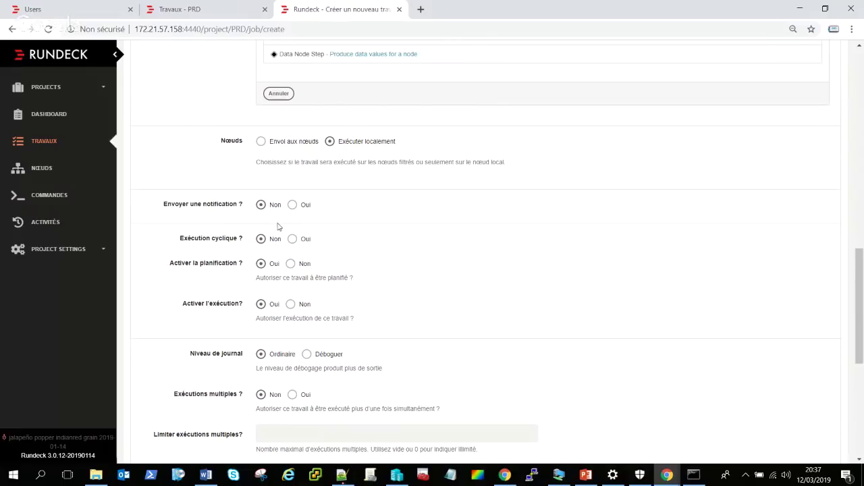
scroll(328, 193, down, 2)
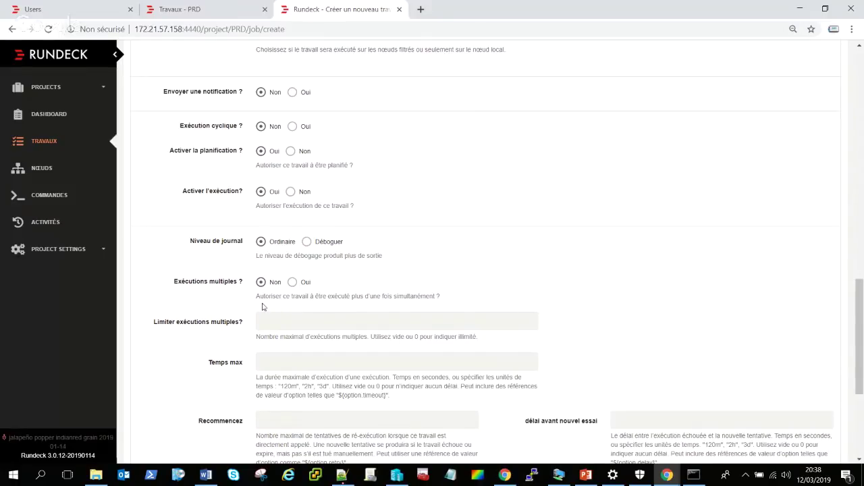
scroll(263, 307, down, 1)
scroll(264, 309, down, 1)
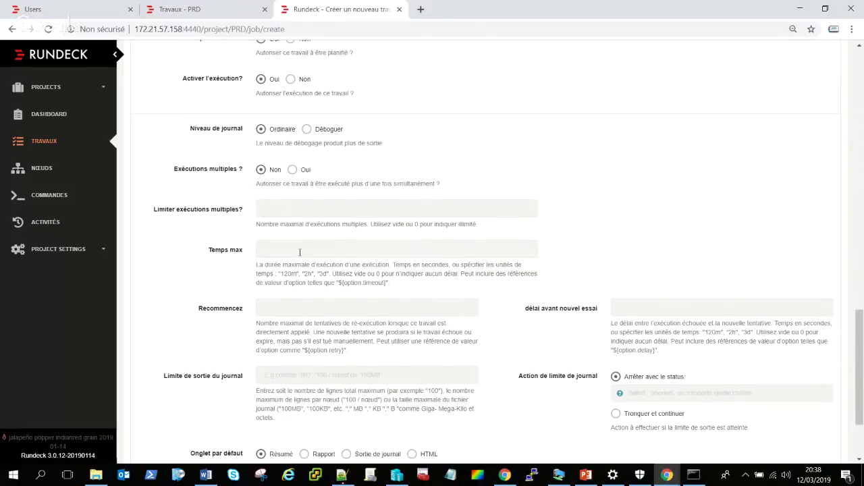
click(300, 253)
scroll(297, 257, down, 3)
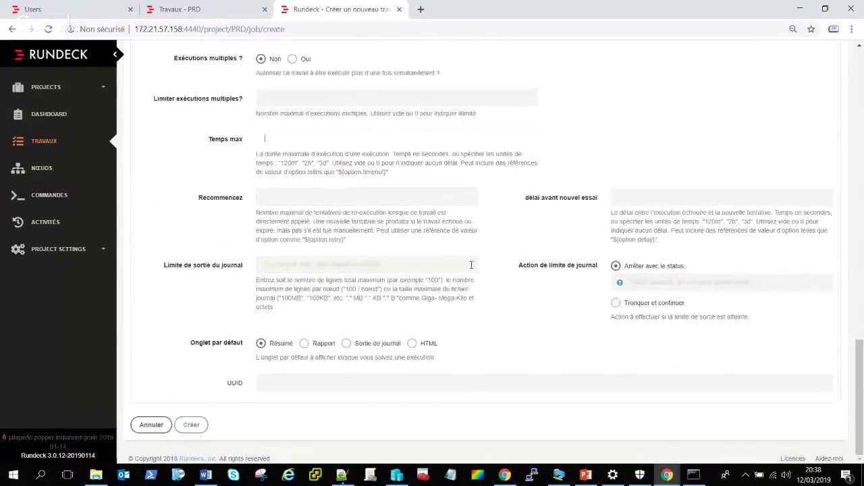
scroll(471, 265, up, 3)
scroll(467, 277, down, 1)
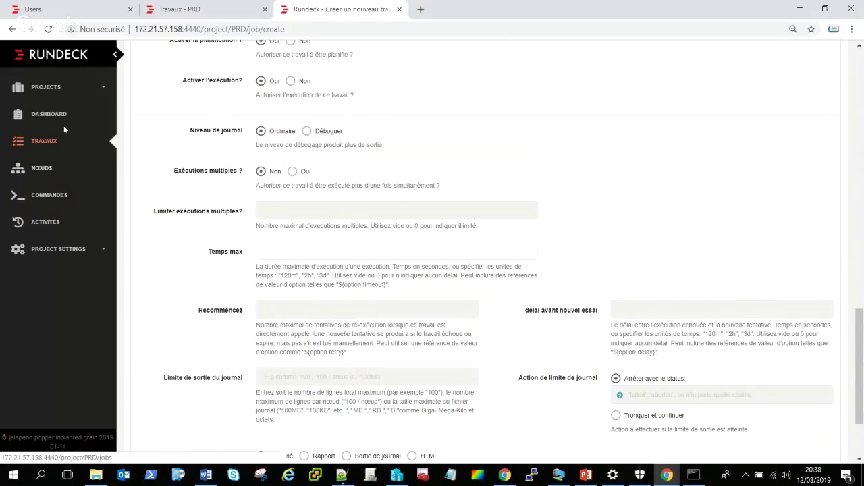
- Abandon the unsaved new job, expand AD_Module, and start editing Check AD module
click(83, 142)
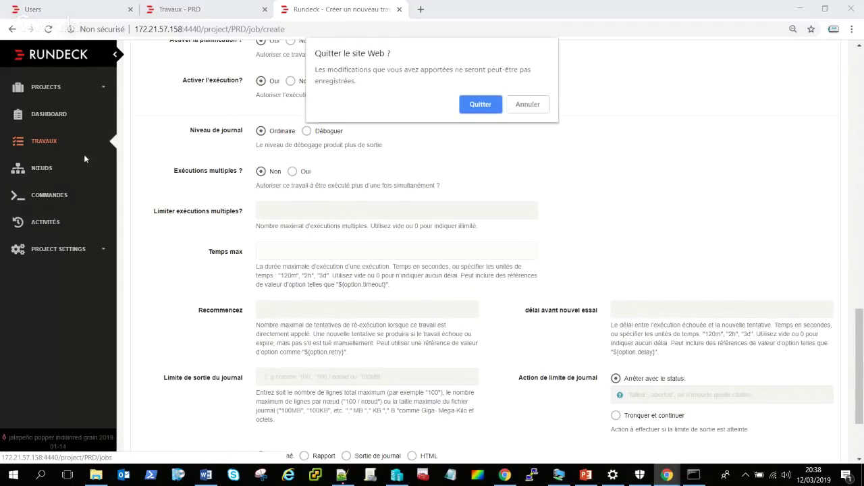
click(492, 109)
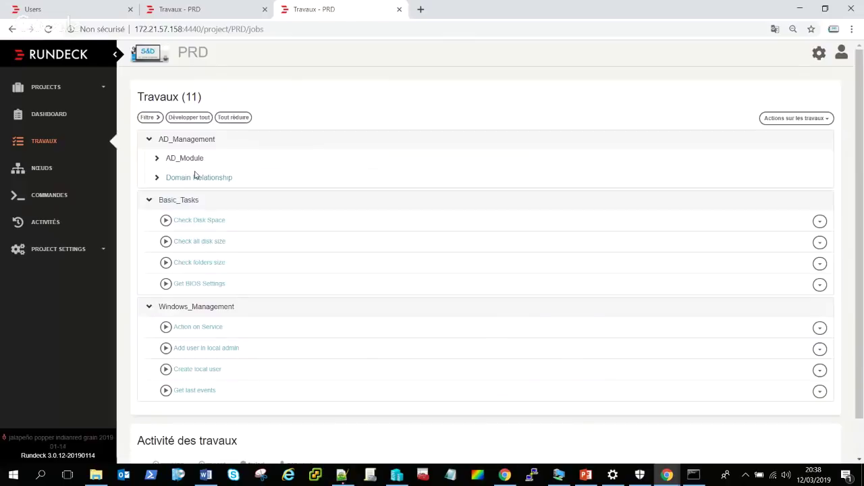
click(157, 158)
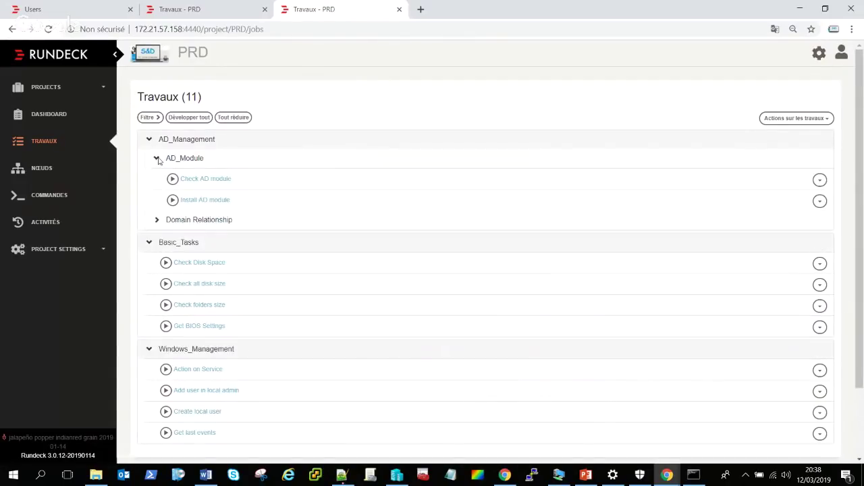
click(820, 181)
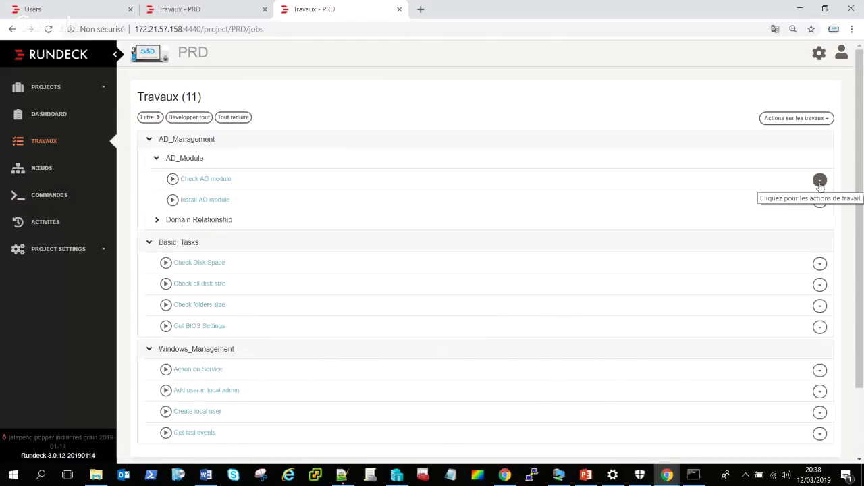
click(820, 180)
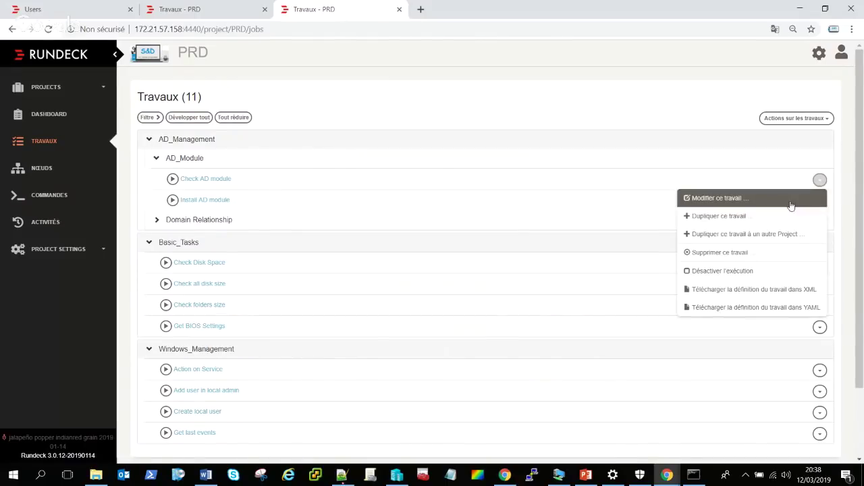
click(790, 201)
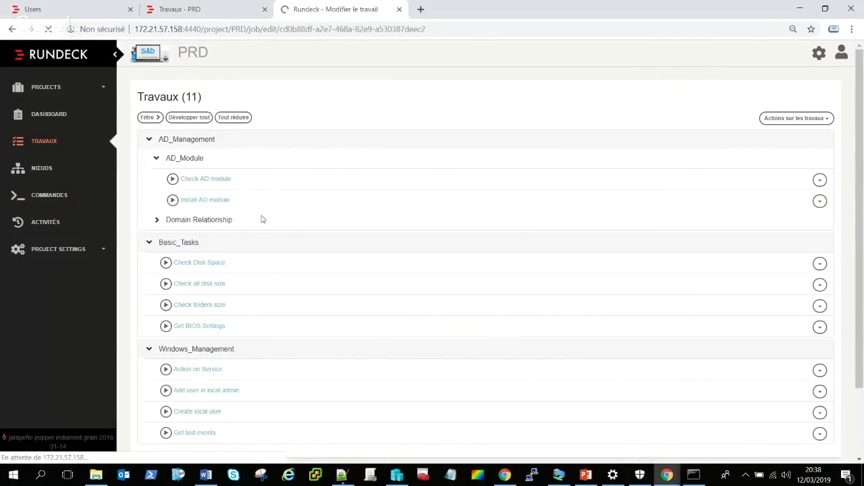
- Review the Check connection step's script and invocation string, then cancel without changes
scroll(315, 250, down, 3)
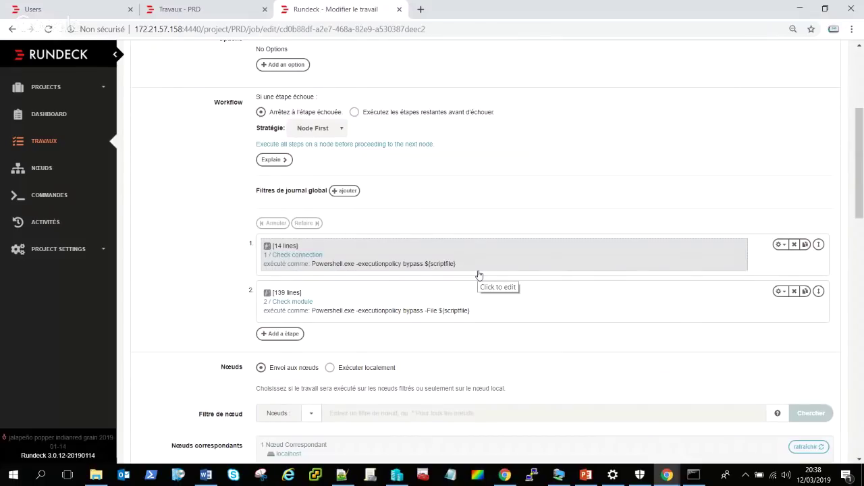
click(508, 238)
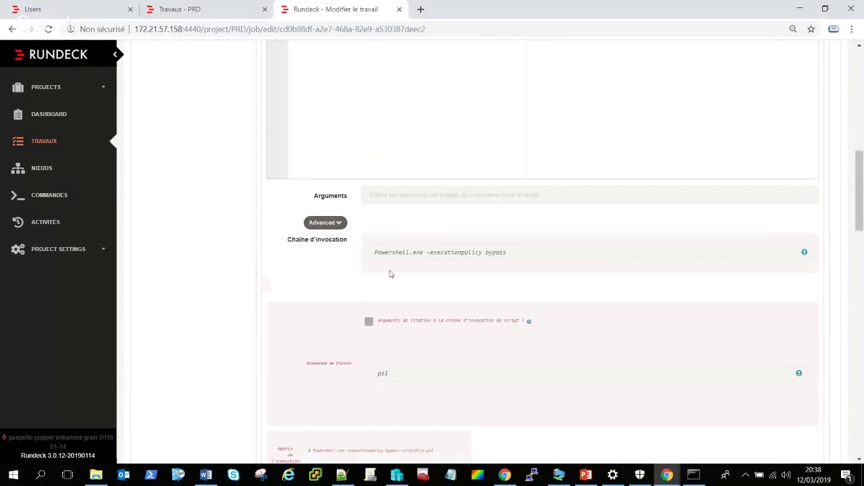
scroll(387, 251, up, 3)
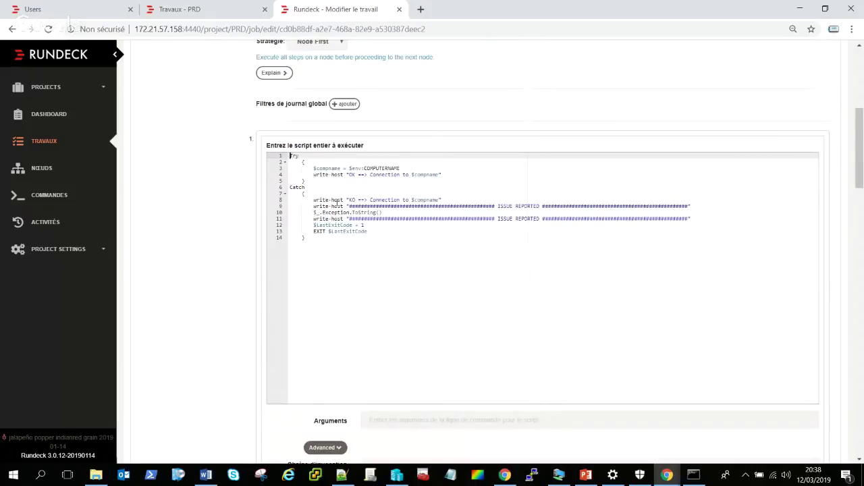
scroll(383, 187, down, 3)
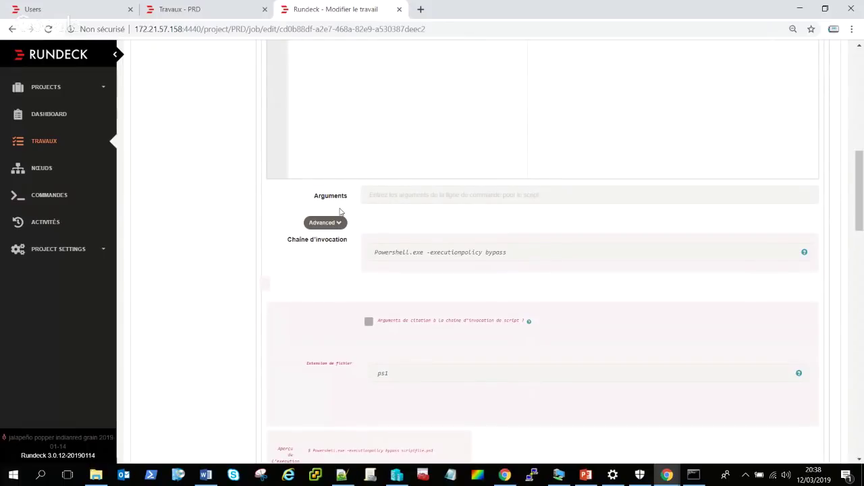
scroll(342, 212, down, 1)
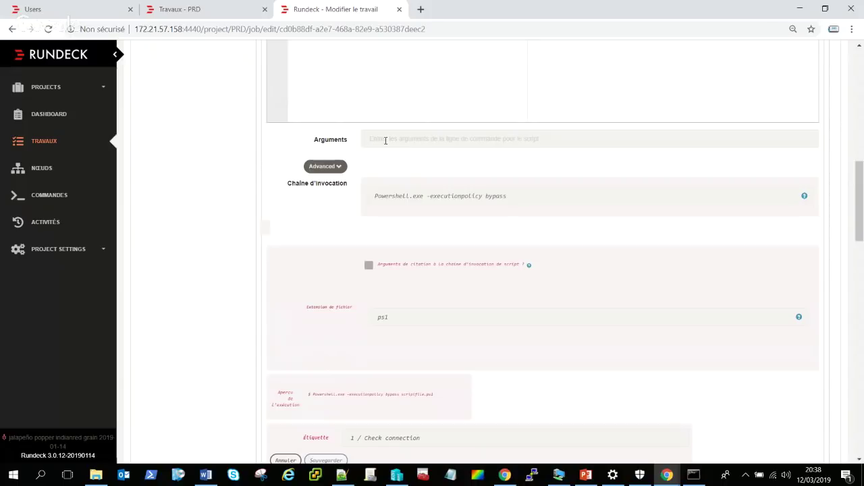
click(401, 199)
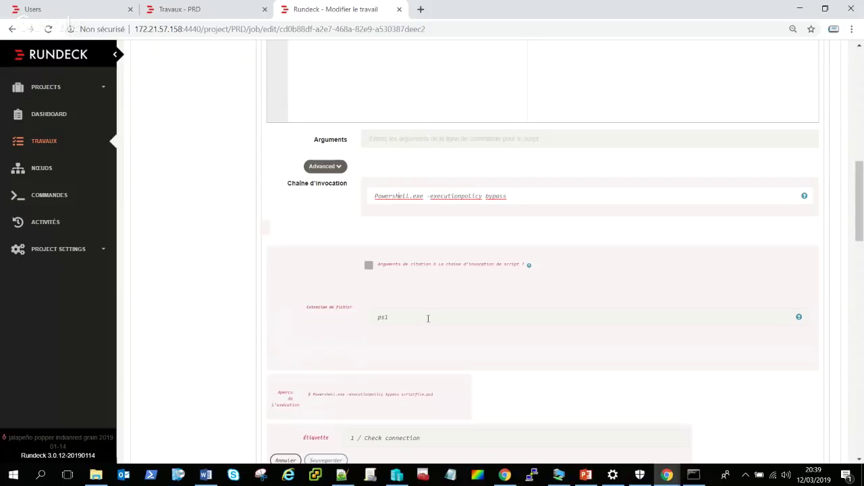
scroll(427, 318, down, 2)
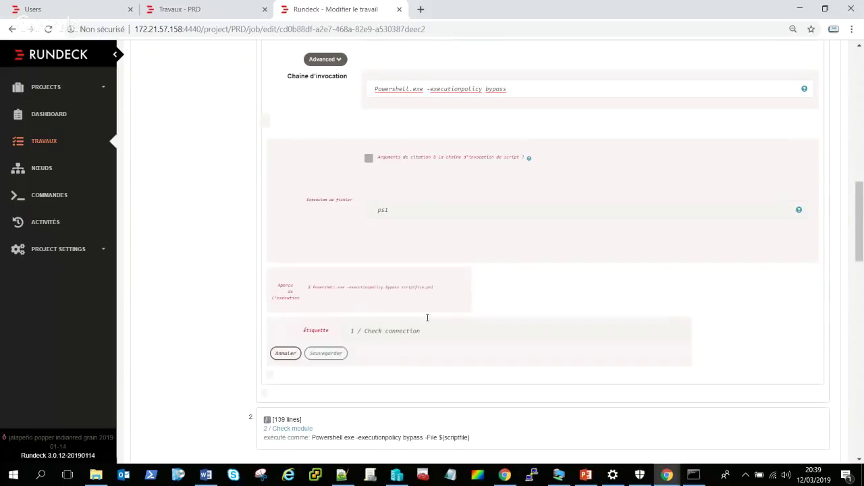
click(289, 353)
scroll(426, 185, up, 6)
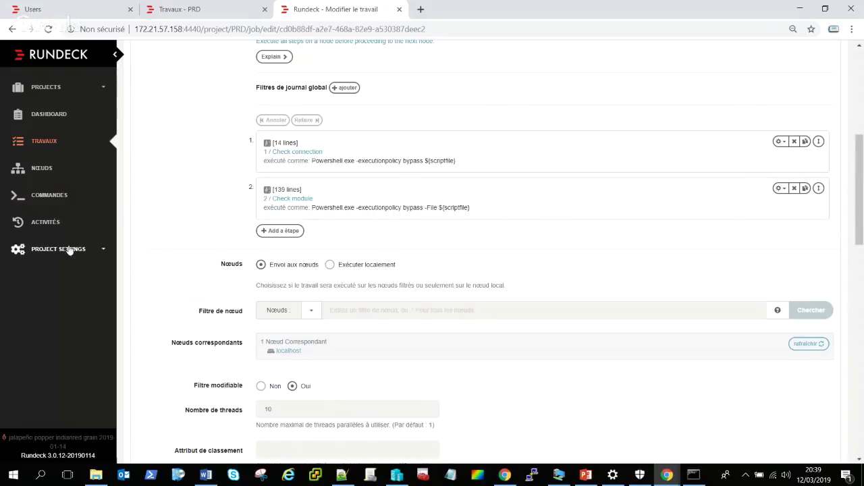
- Leave the Check AD module editor unsaved and open Check Disk Space in a new tab
click(44, 146)
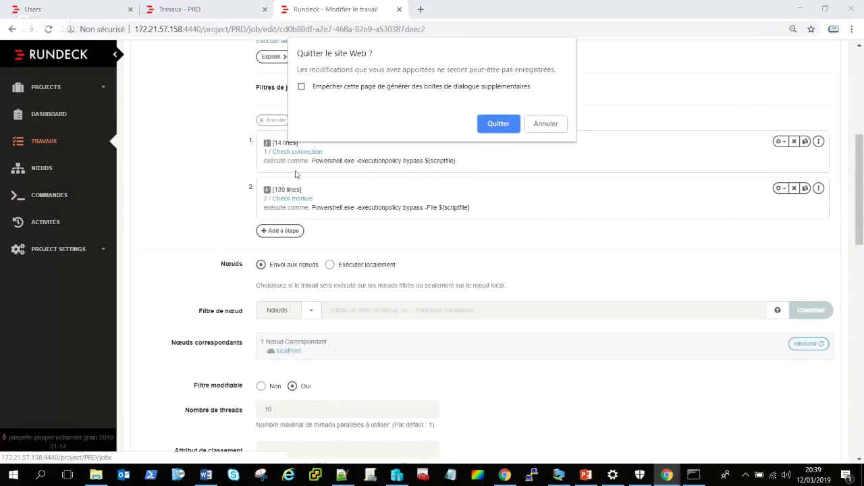
click(486, 130)
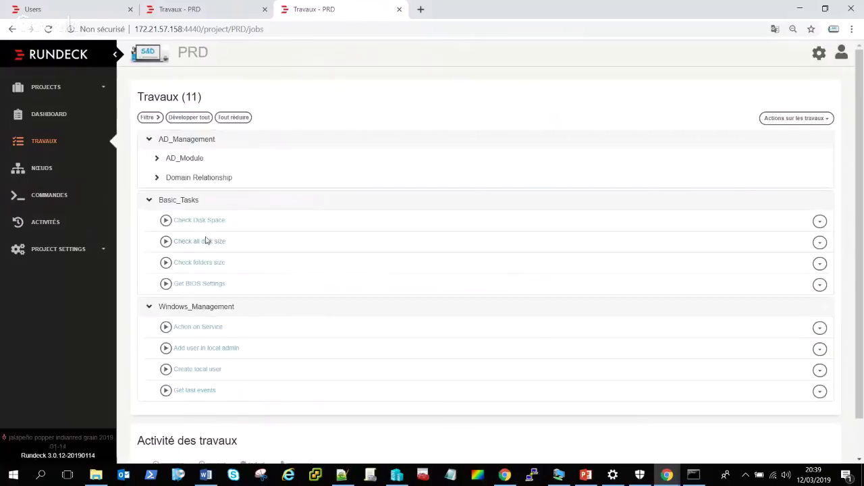
click(157, 158)
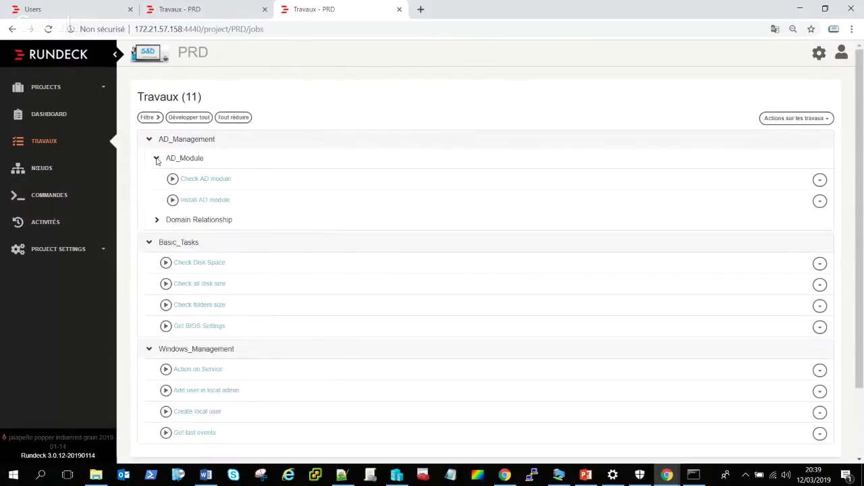
click(157, 158)
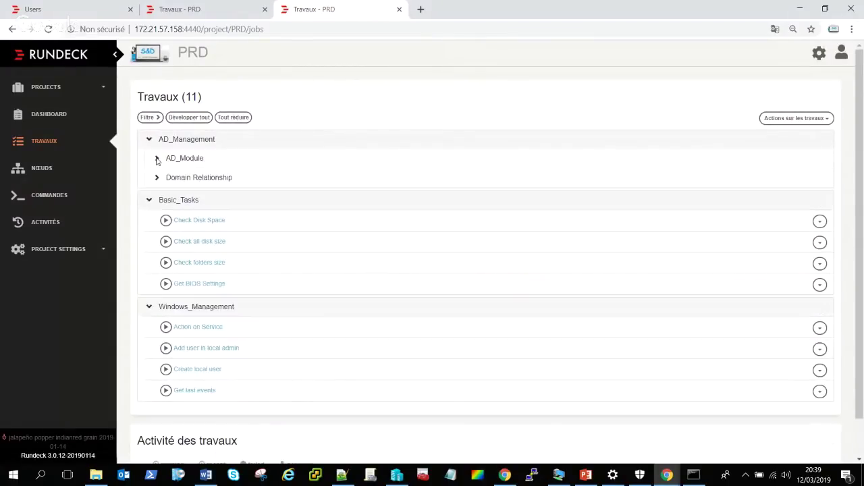
right_click(193, 220)
click(260, 227)
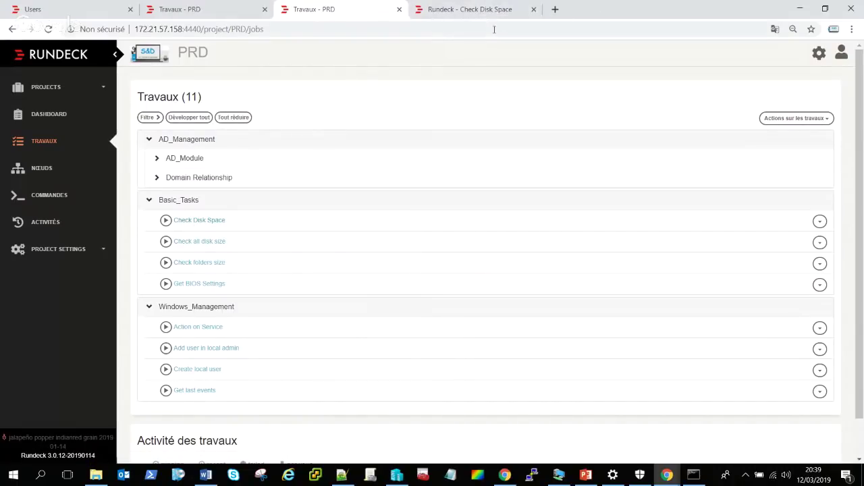
- Run Check Disk Space now with its target nodes overridden to Computer1
click(500, 8)
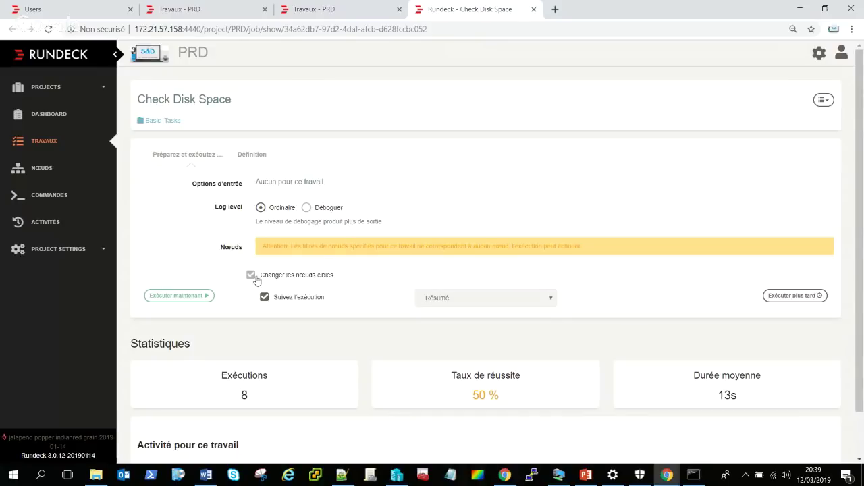
click(251, 276)
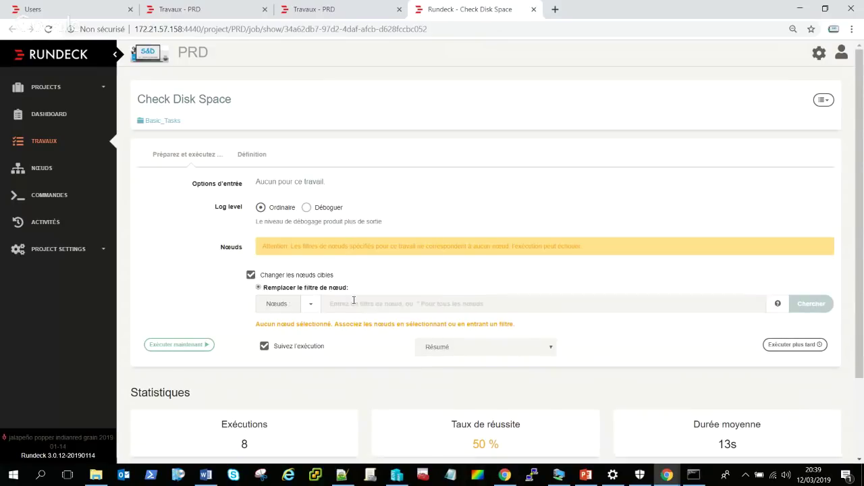
click(353, 301)
click(370, 329)
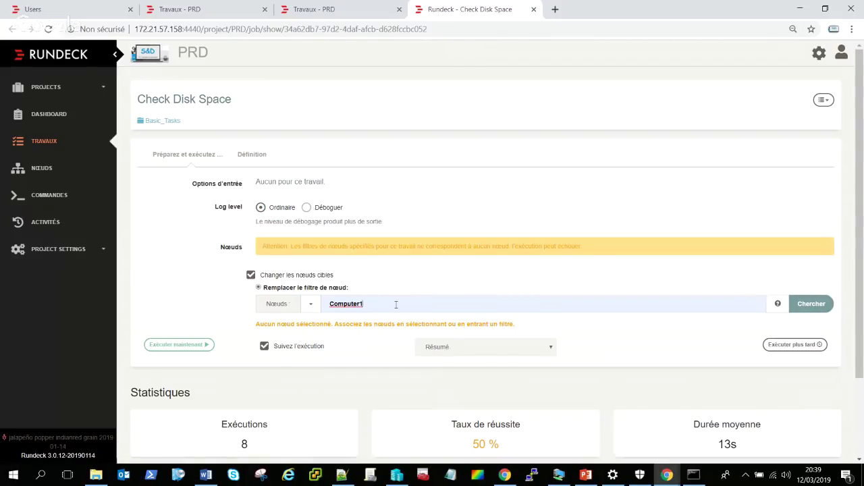
click(813, 304)
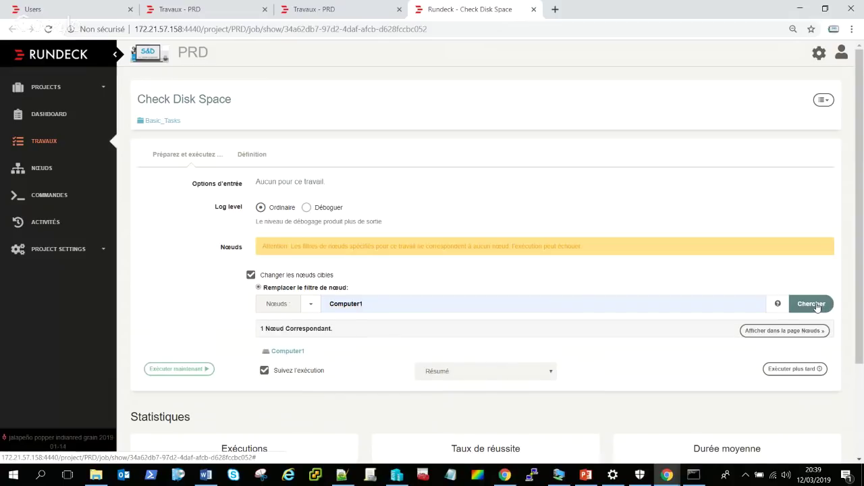
click(181, 371)
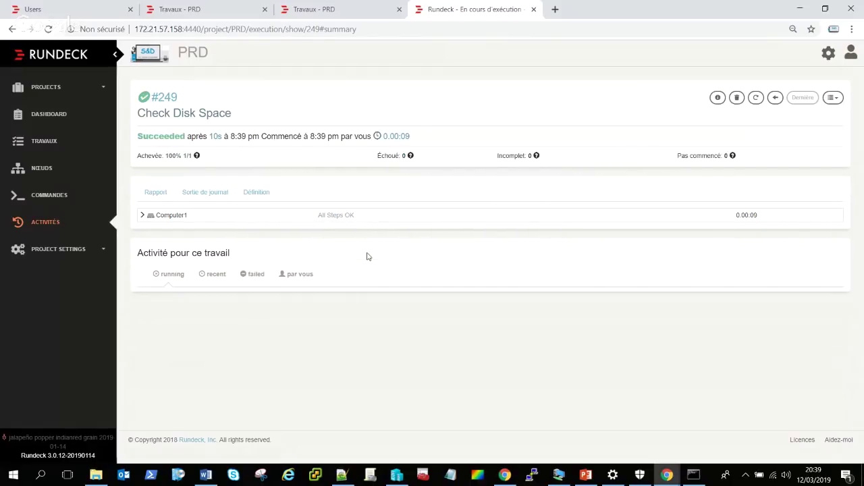
- Read execution #249's Computer1 step 2 log showing free disk space 55.2, then return to PRD jobs
click(350, 218)
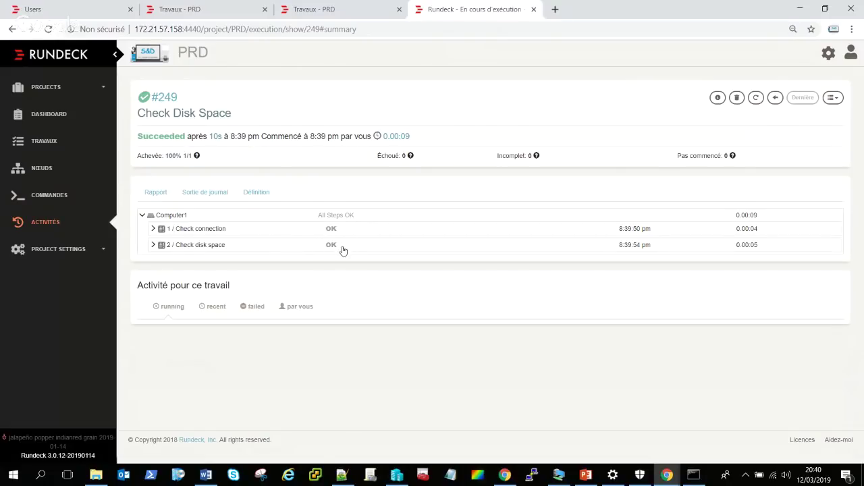
click(340, 252)
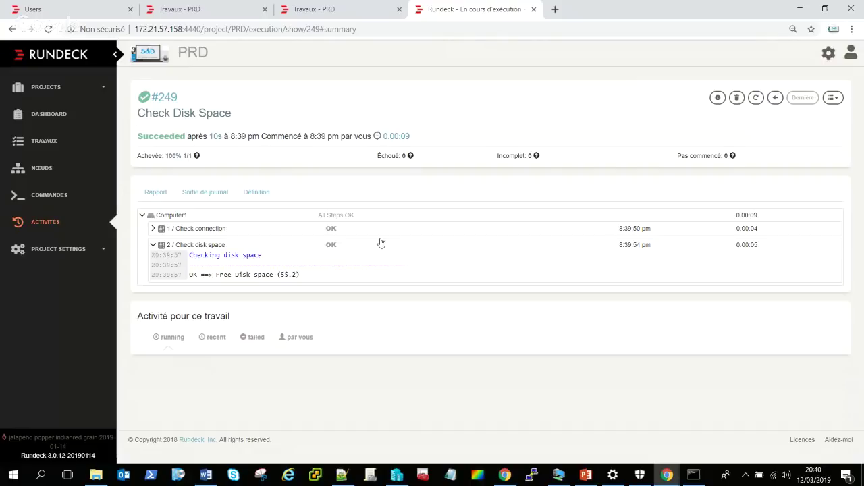
click(347, 9)
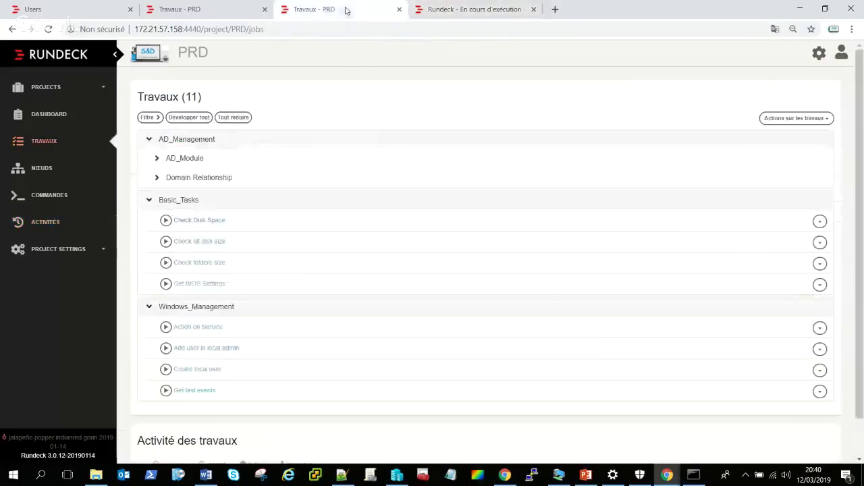
- Close the finished execution tab and open Check folders size in a new tab
click(533, 9)
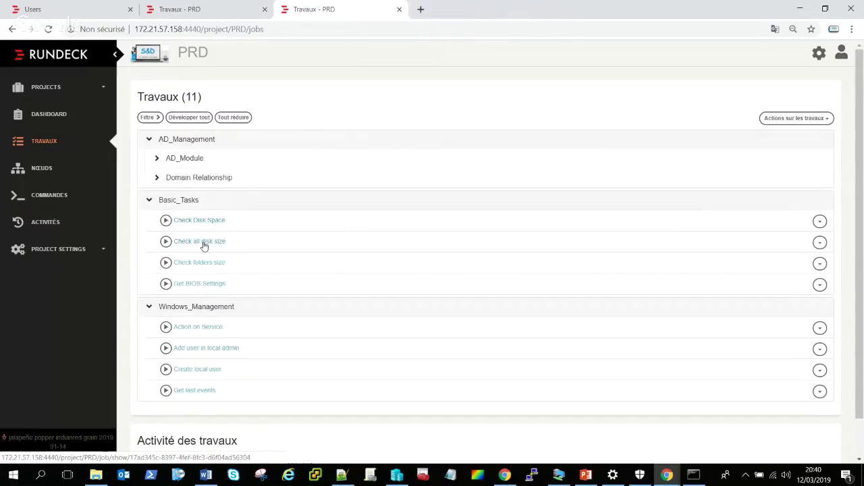
right_click(206, 264)
click(233, 271)
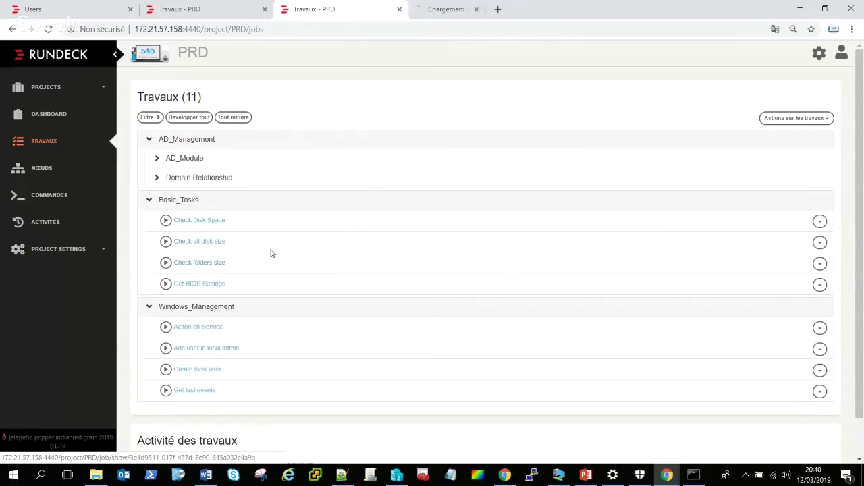
click(473, 11)
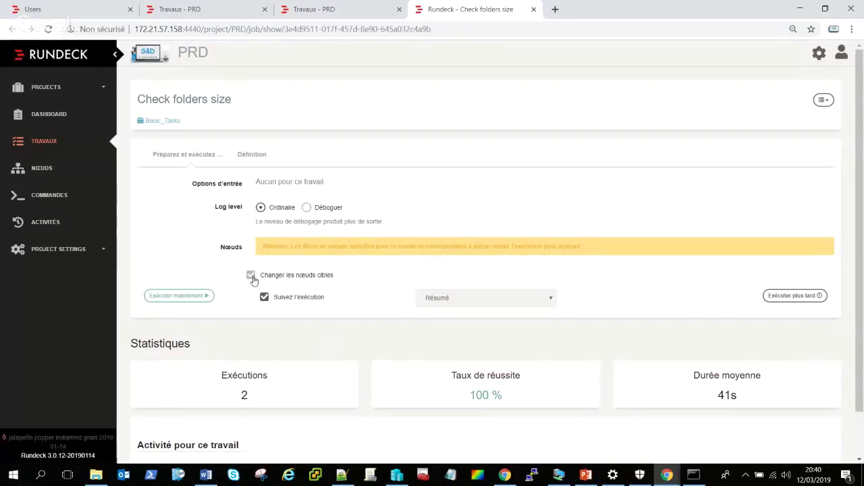
- Override the target nodes to Computer1 and run Check folders size now
click(251, 276)
click(343, 303)
click(346, 325)
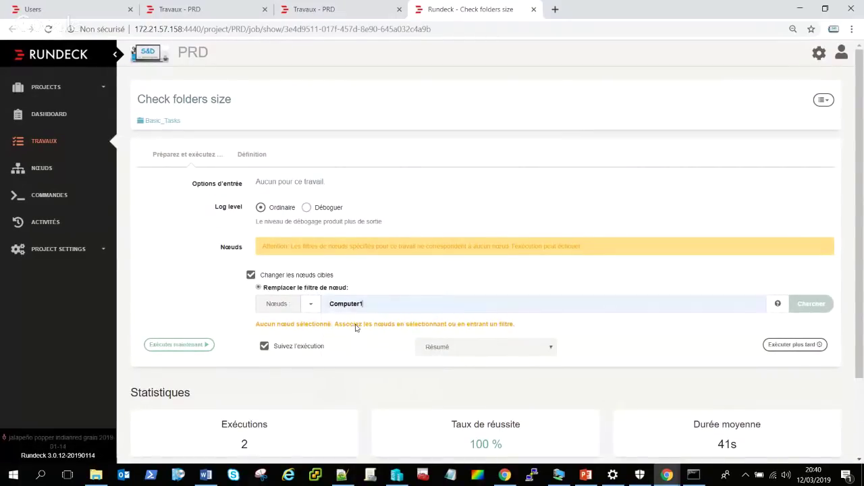
click(814, 305)
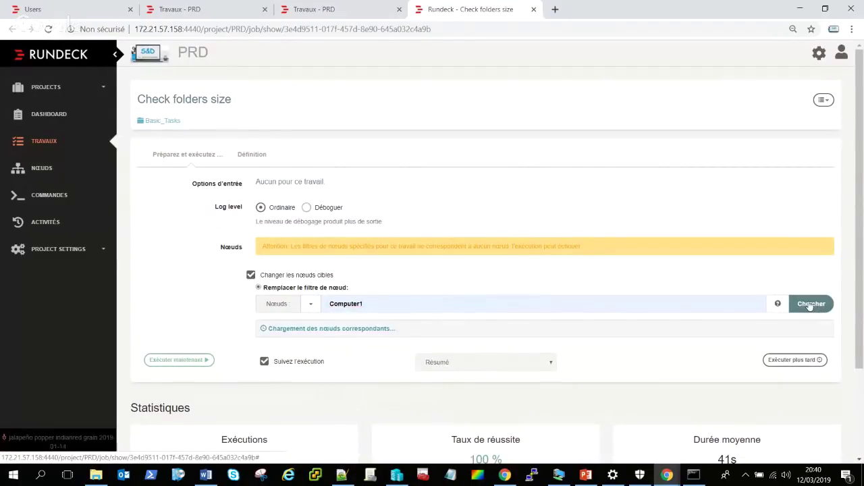
click(177, 370)
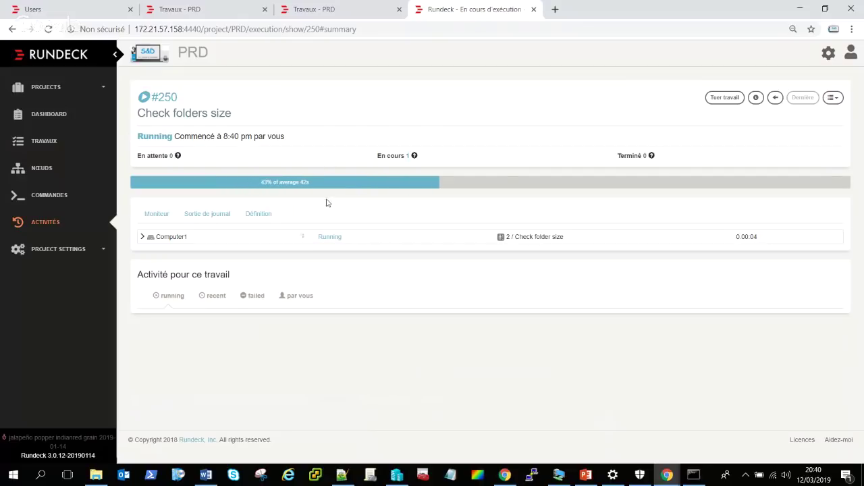
- Check on the running execution and return to the PRD jobs list
click(387, 8)
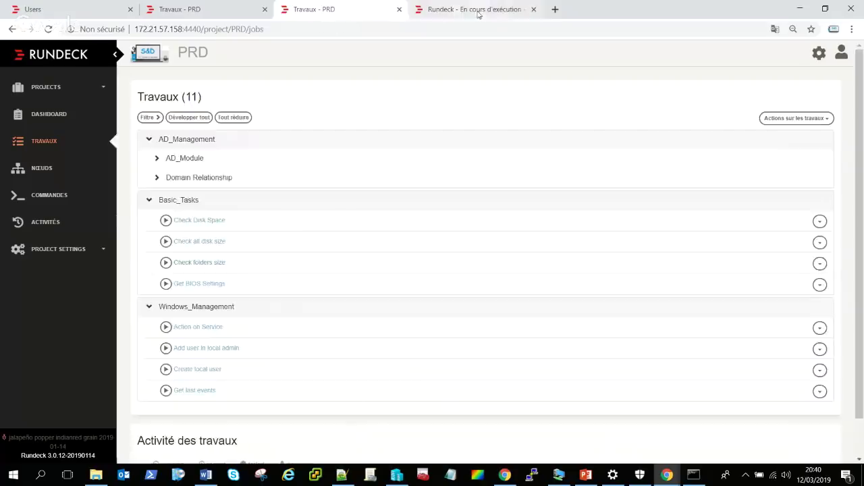
click(478, 10)
click(318, 9)
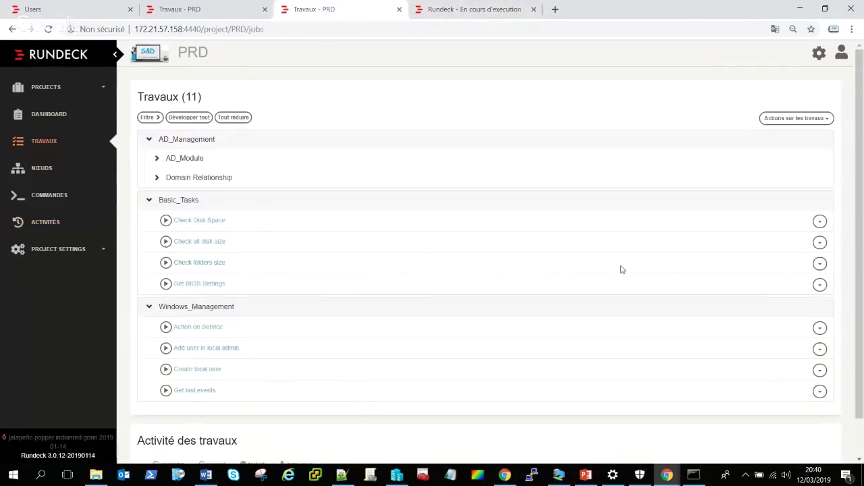
- Open Check folders size for editing, view step 2's script, then check execution #250's result
click(822, 265)
click(777, 287)
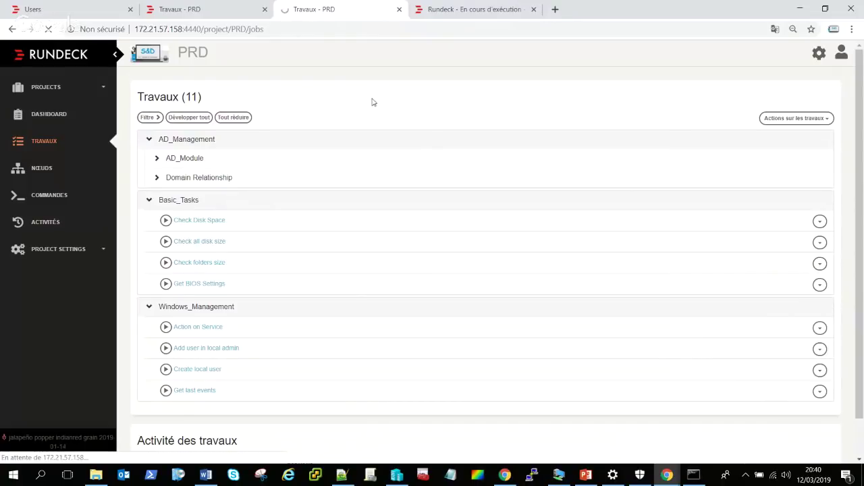
scroll(417, 162, down, 4)
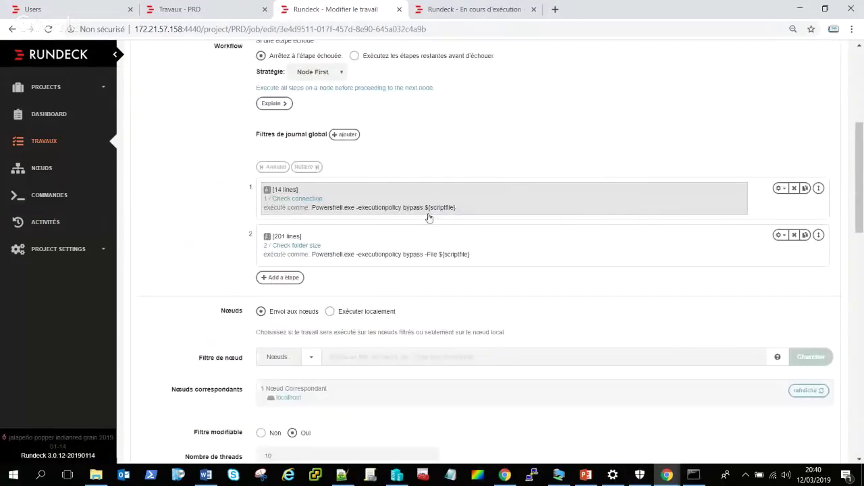
click(404, 251)
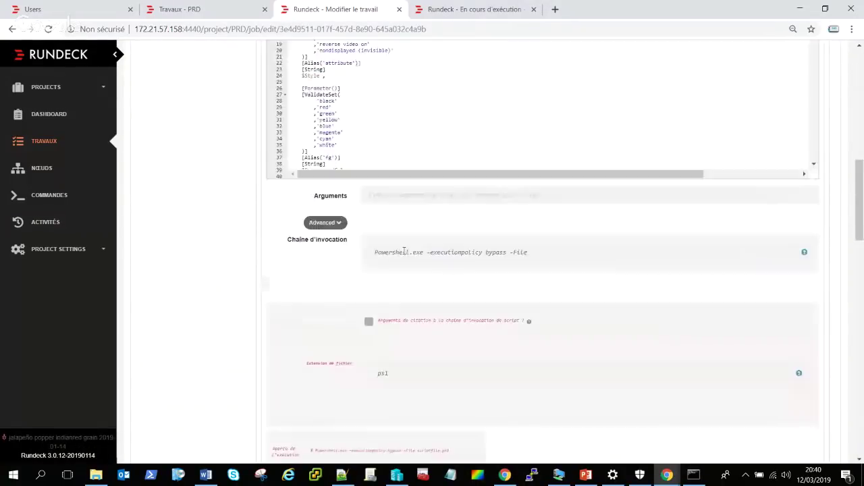
scroll(507, 151, up, 3)
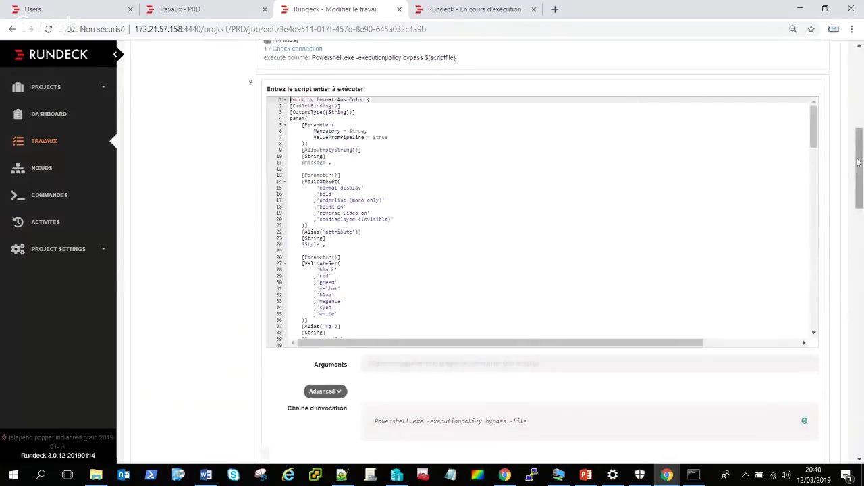
drag(814, 134, 813, 320)
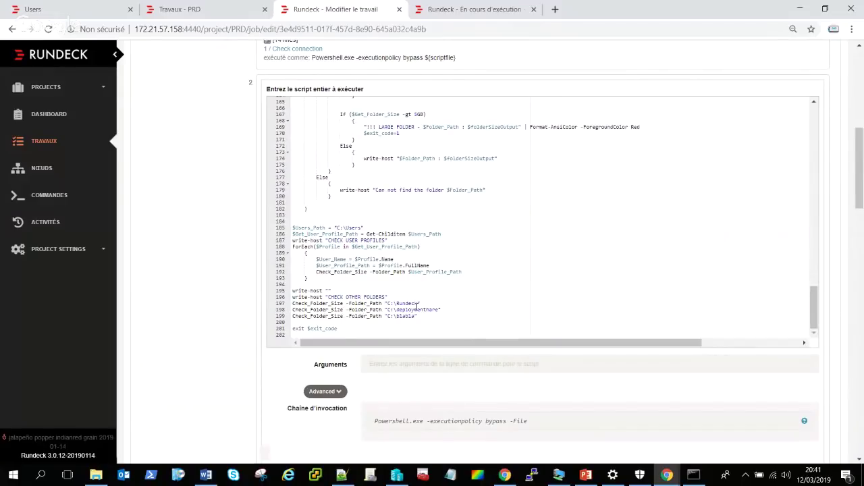
click(455, 10)
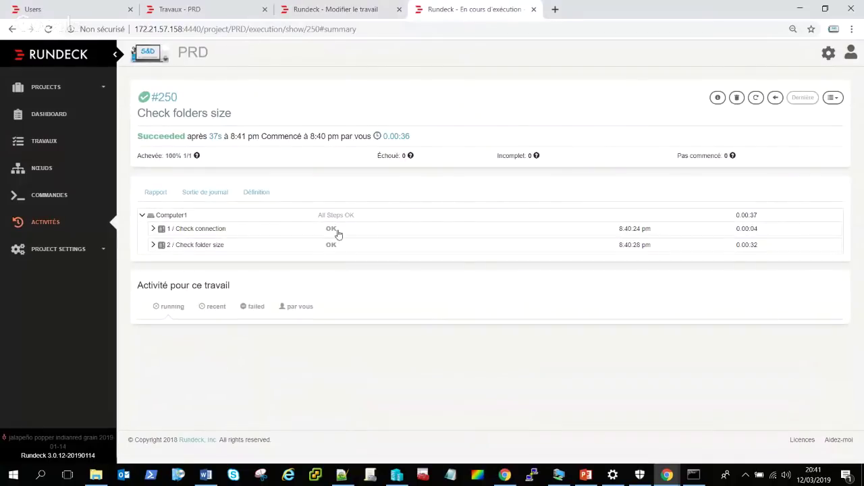
- Read execution #250's folder-size log warnings, revisit the job script, then return to PRD jobs
click(345, 248)
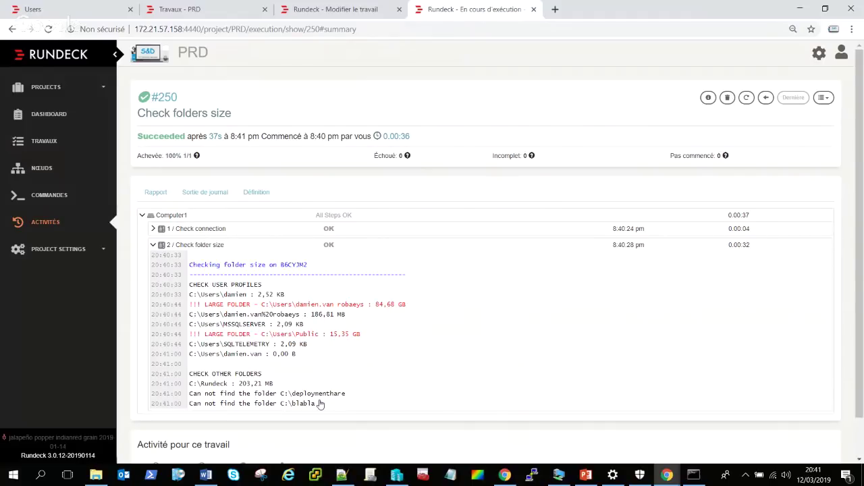
click(351, 7)
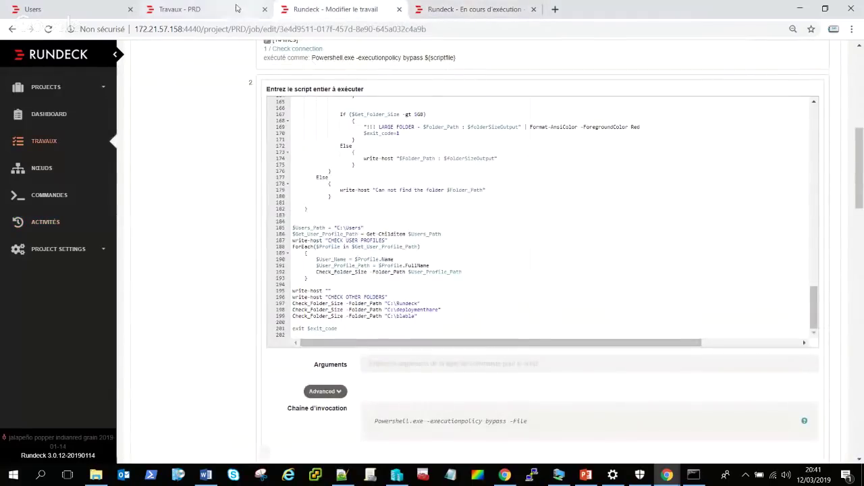
click(208, 10)
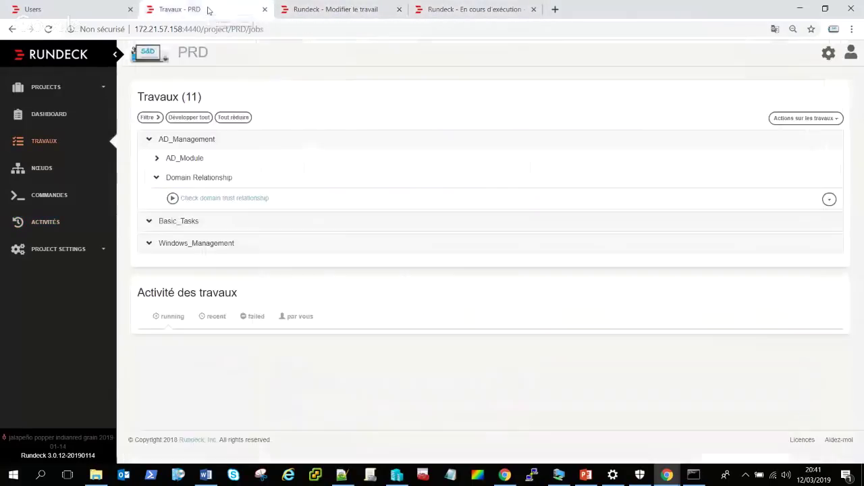
- Close the job editor tab, discarding its unsaved edits
click(380, 9)
click(399, 10)
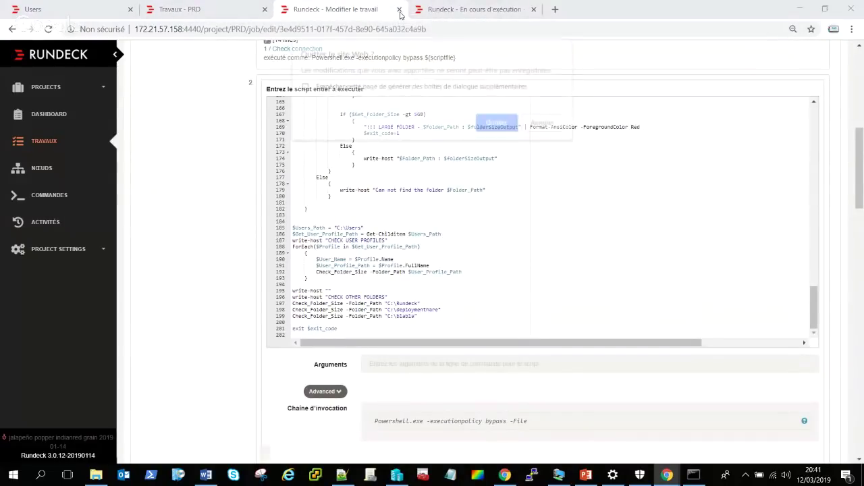
click(497, 124)
click(203, 9)
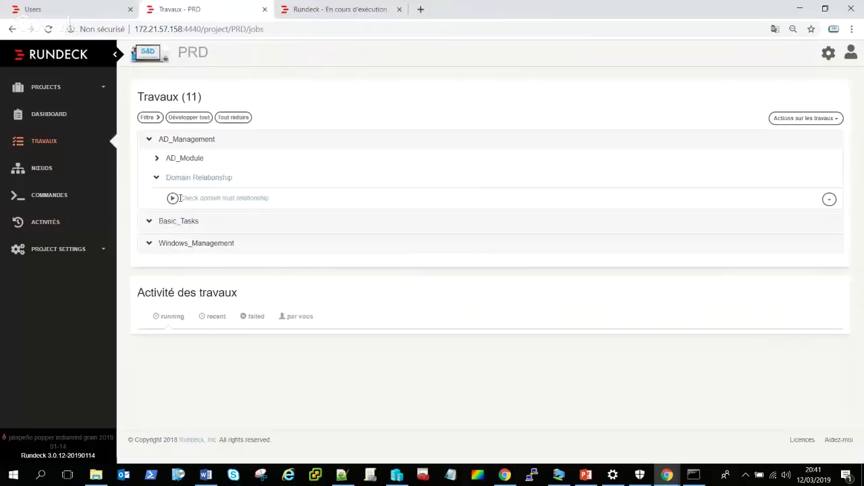
- Collapse AD_Management, expand Basic_Tasks, and open Get BIOS Settings in a new tab
click(149, 139)
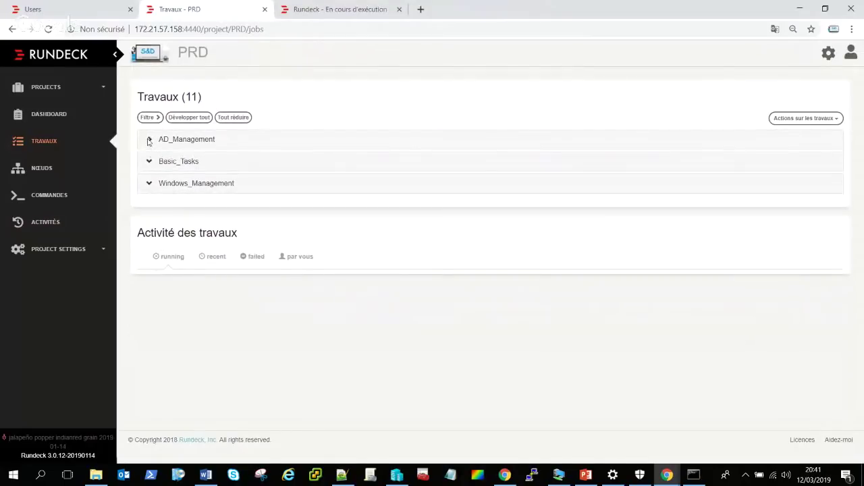
click(149, 162)
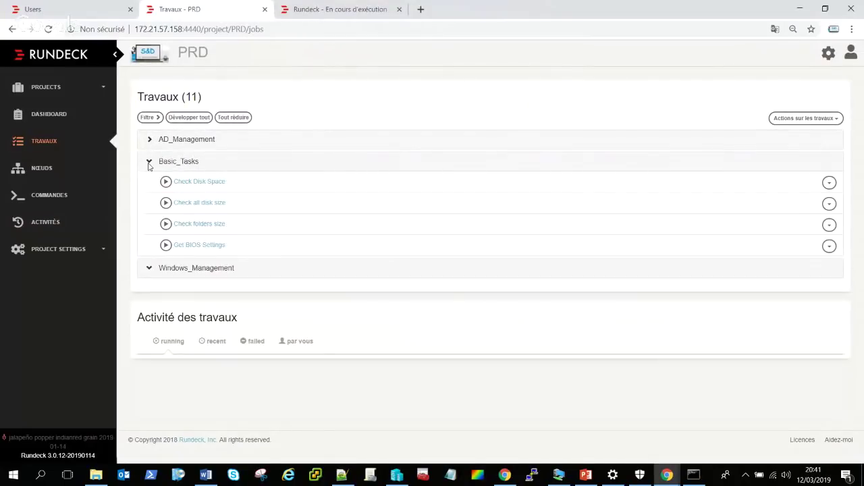
right_click(196, 247)
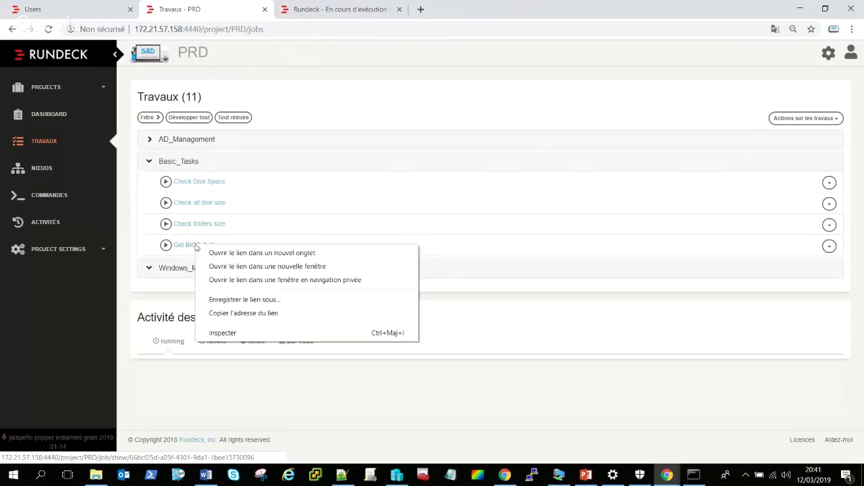
click(223, 253)
click(469, 9)
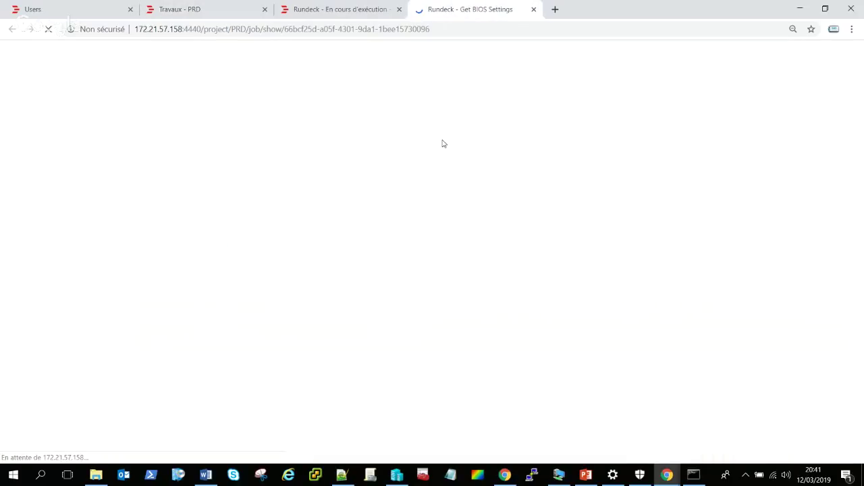
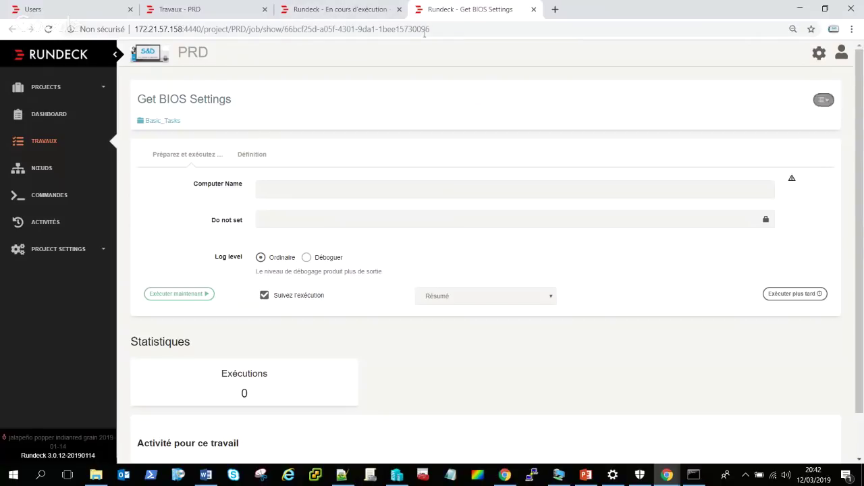
- Expand Windows_Management in the PRD jobs list and open Action on Service in a new tab
click(345, 9)
click(193, 10)
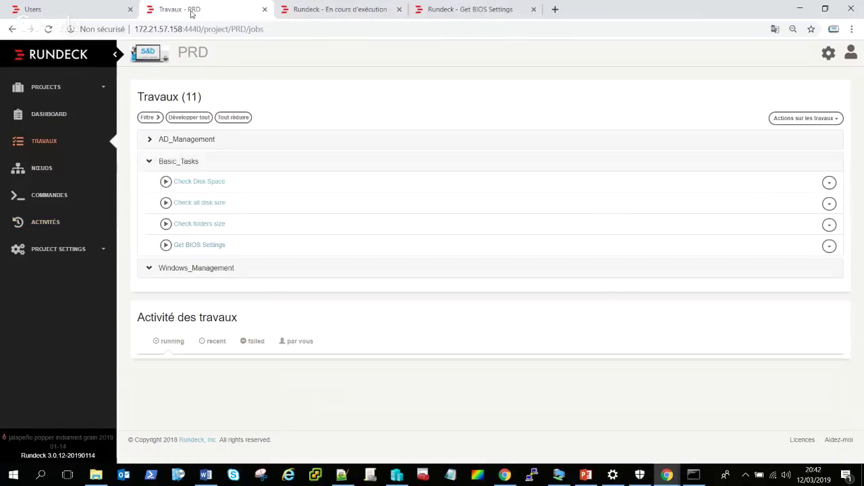
click(150, 162)
click(149, 183)
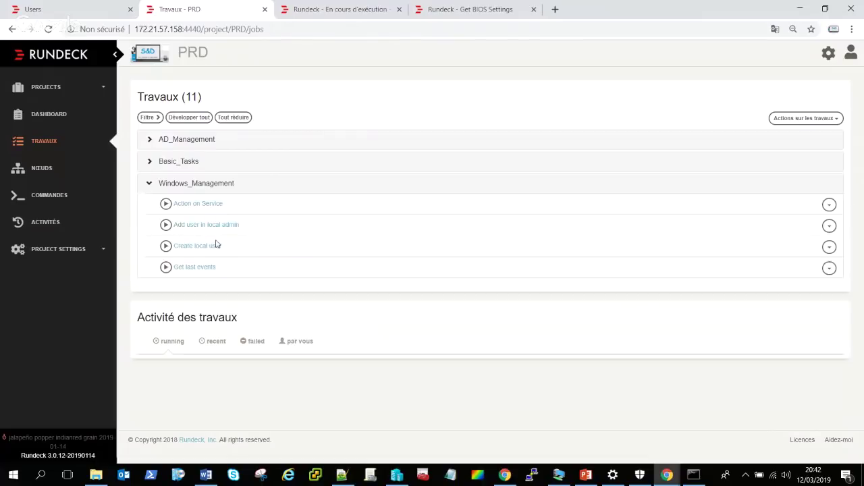
right_click(199, 205)
click(243, 209)
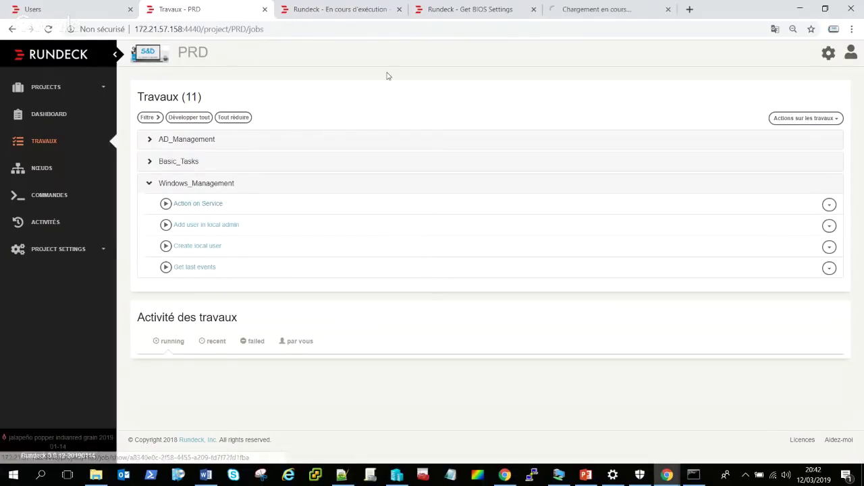
- Close the Get BIOS Settings tab and the finished Check folders size execution tab
click(511, 8)
click(534, 9)
click(347, 10)
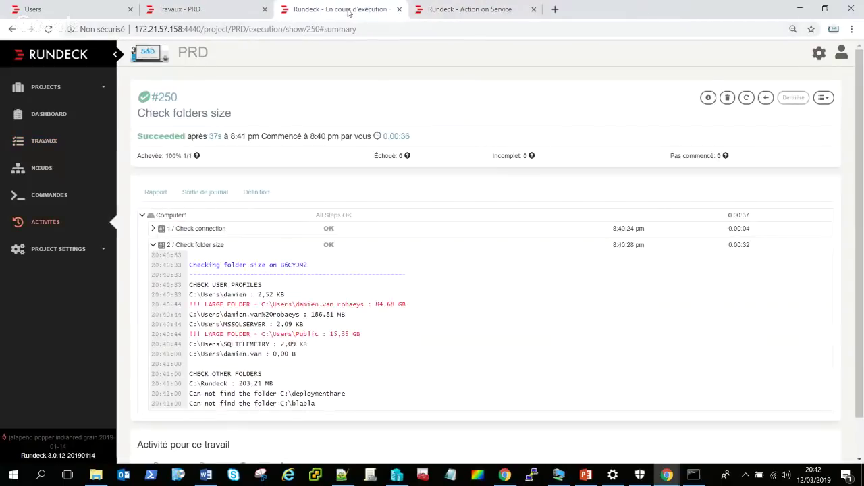
click(399, 9)
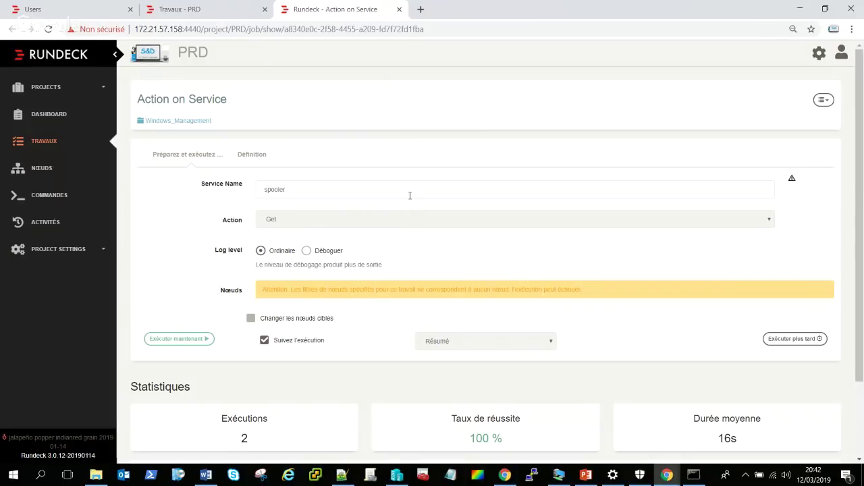
- Keep the Action as Get and override the target nodes with the Computer1 filter
click(405, 224)
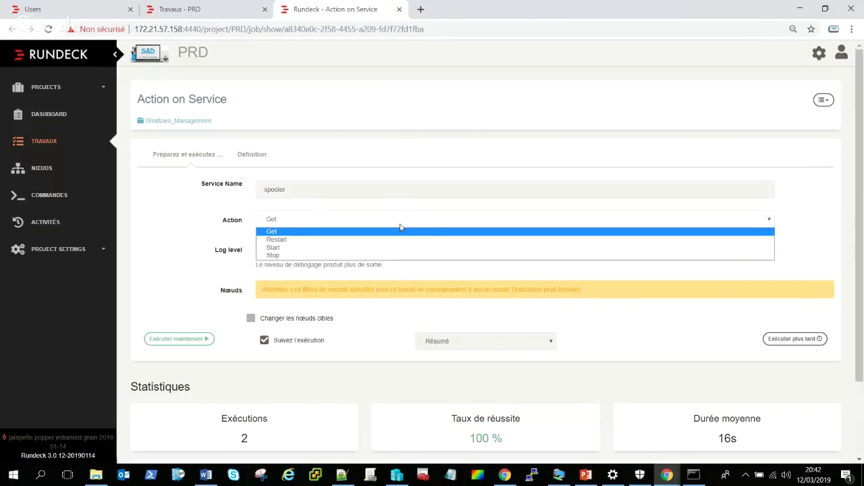
click(274, 233)
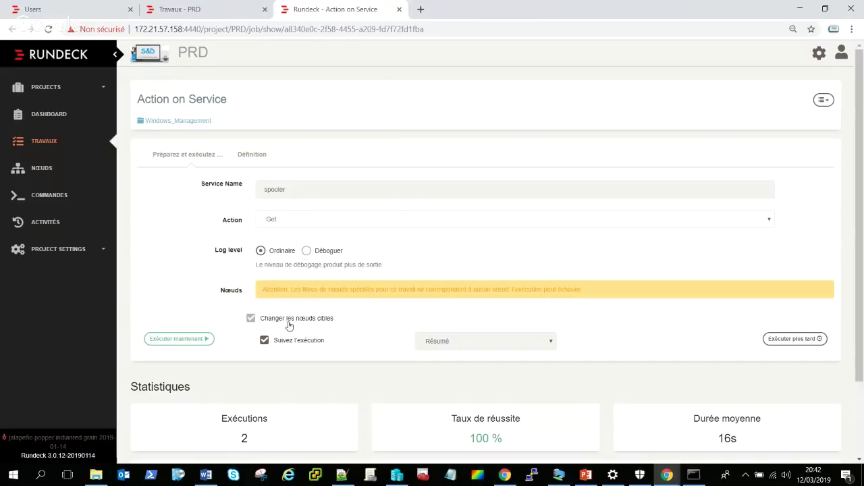
click(250, 318)
click(356, 347)
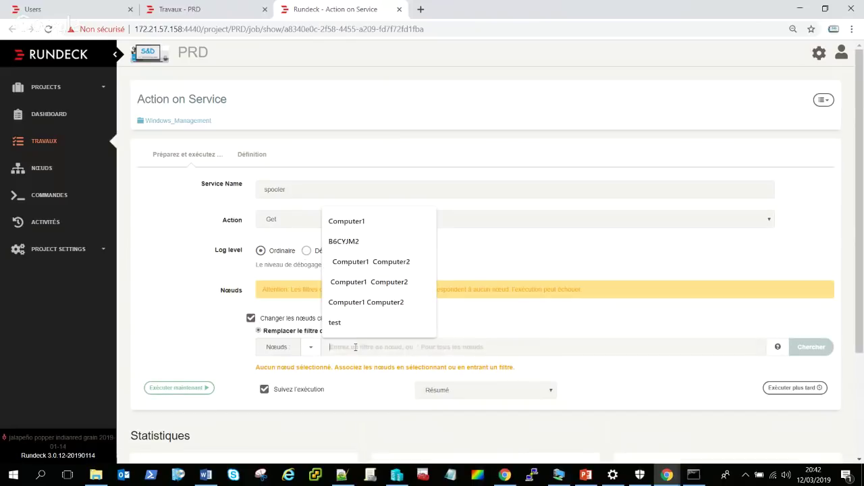
click(405, 221)
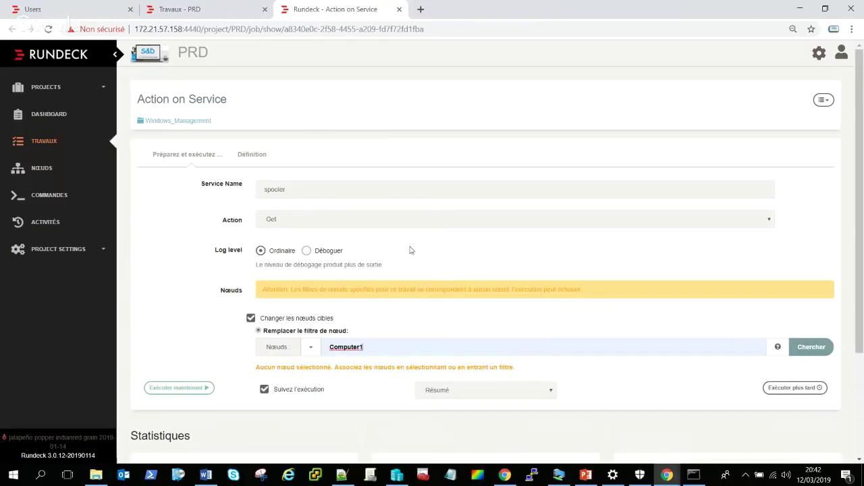
click(812, 348)
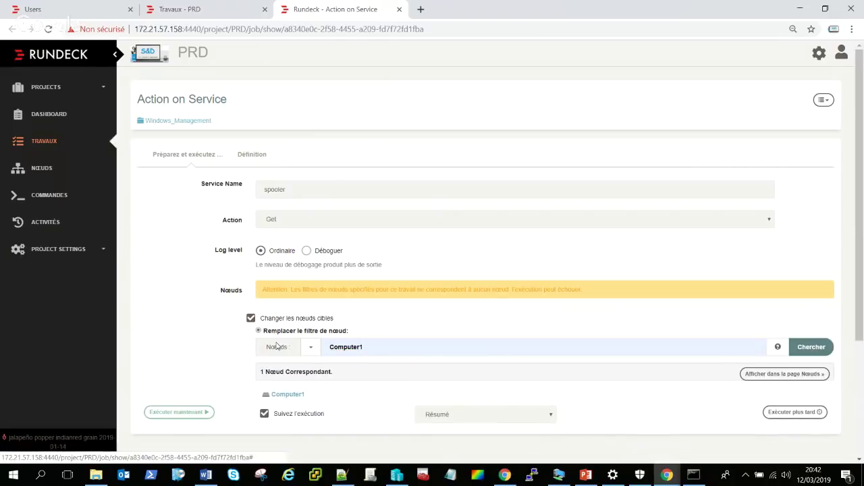
- Run the job and read the Do on service step log reporting spooler as Stopped
click(189, 415)
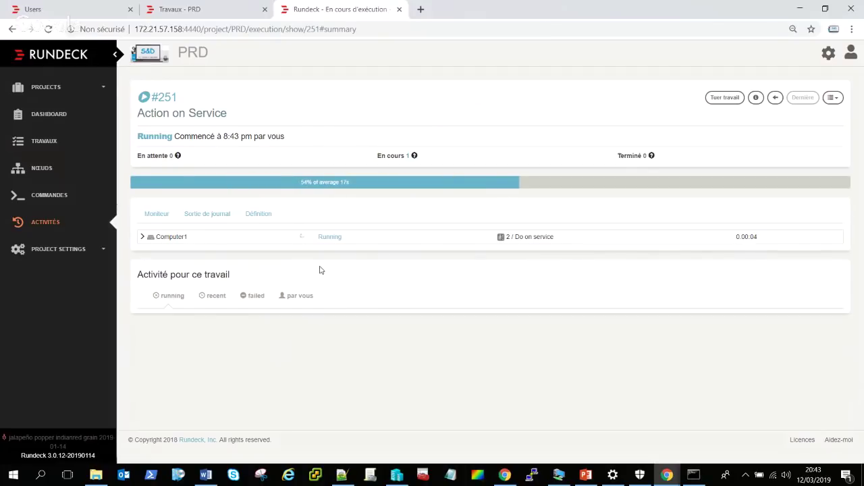
click(350, 224)
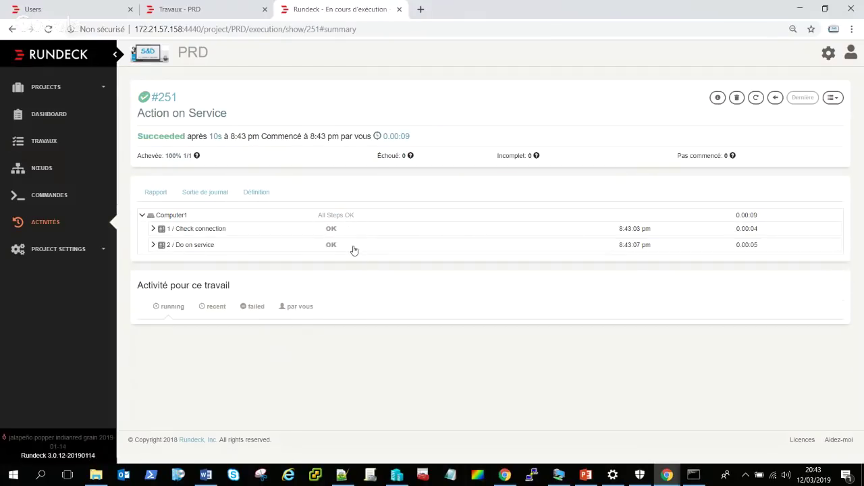
click(354, 248)
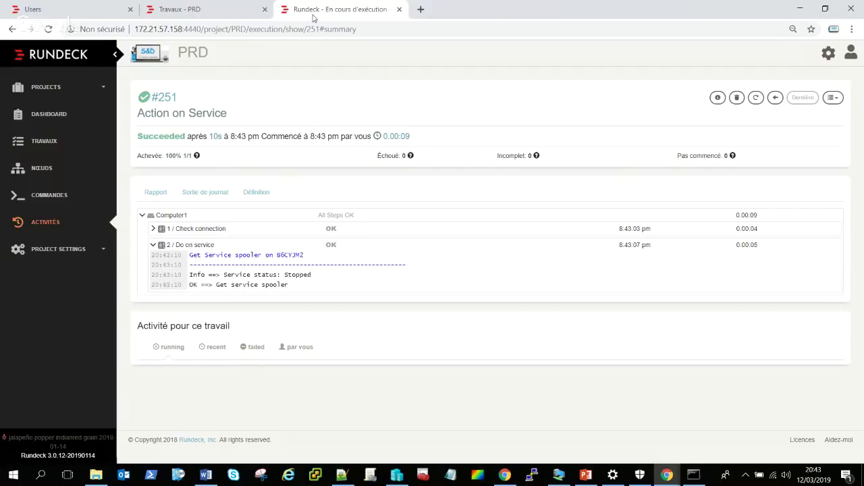
click(208, 10)
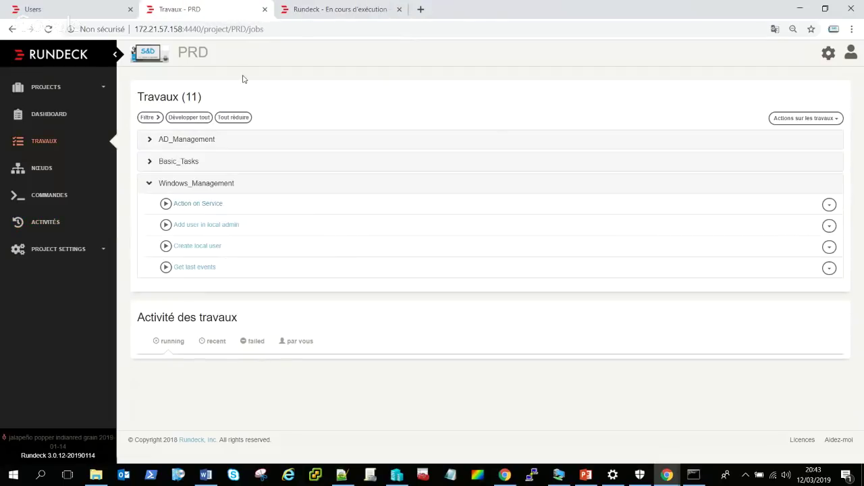
- Open Action on Service, enter spooler as the Service Name and set Action to Start
click(352, 8)
click(182, 114)
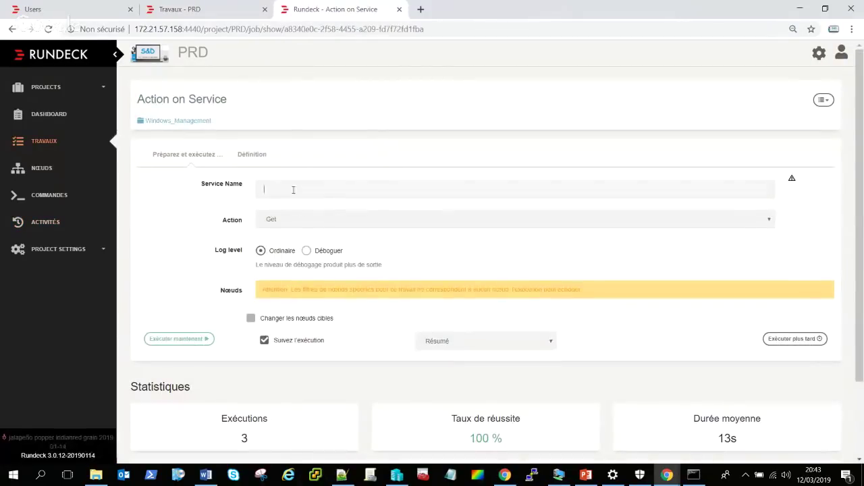
click(293, 189)
text(spooler)
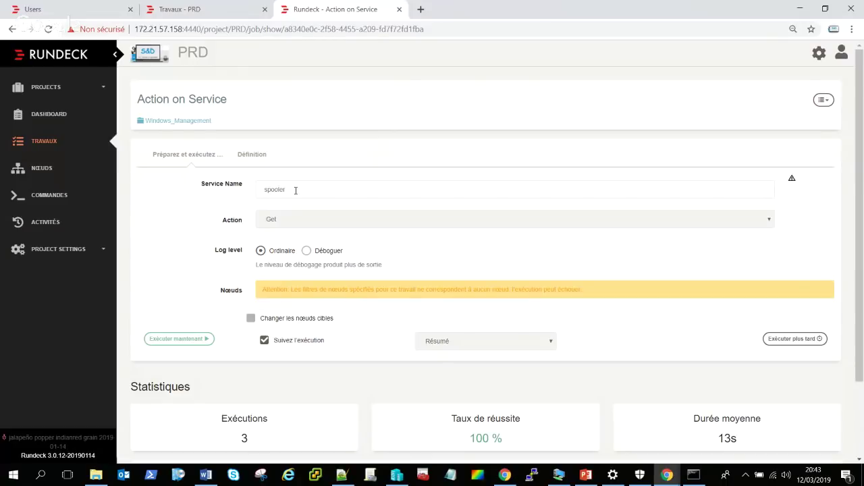
click(300, 220)
click(315, 246)
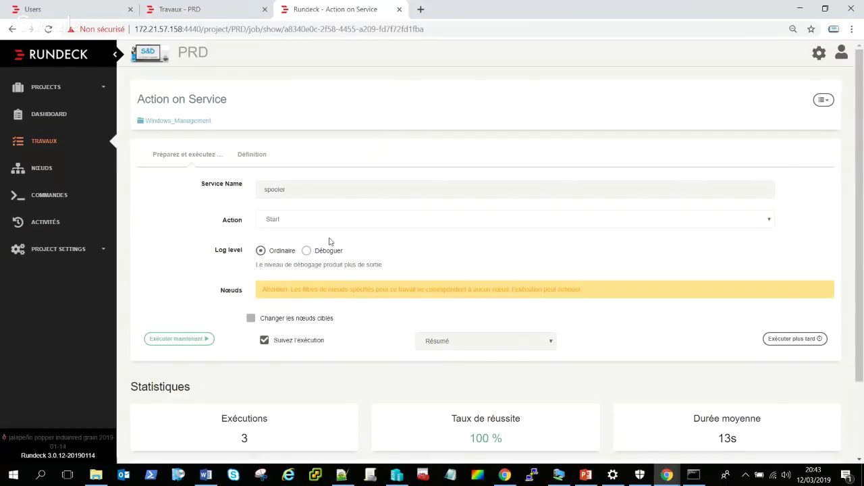
- Override the target nodes with Computer1 and run the job now
click(250, 318)
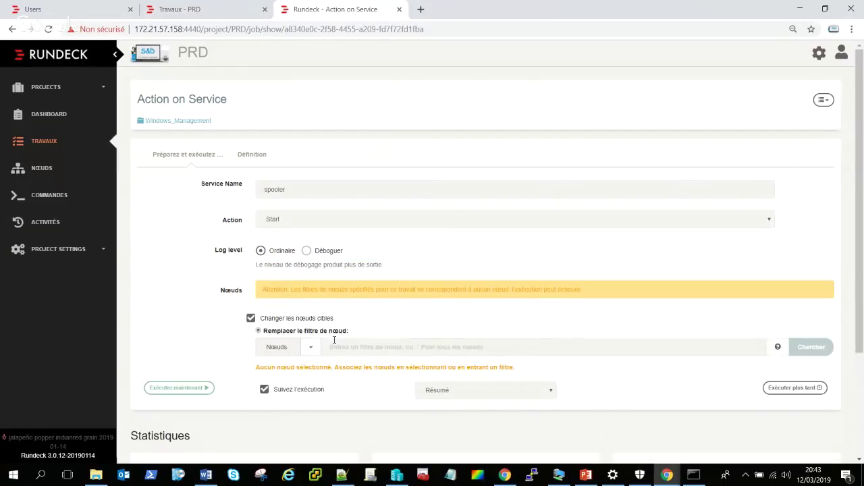
click(334, 346)
click(382, 223)
click(808, 348)
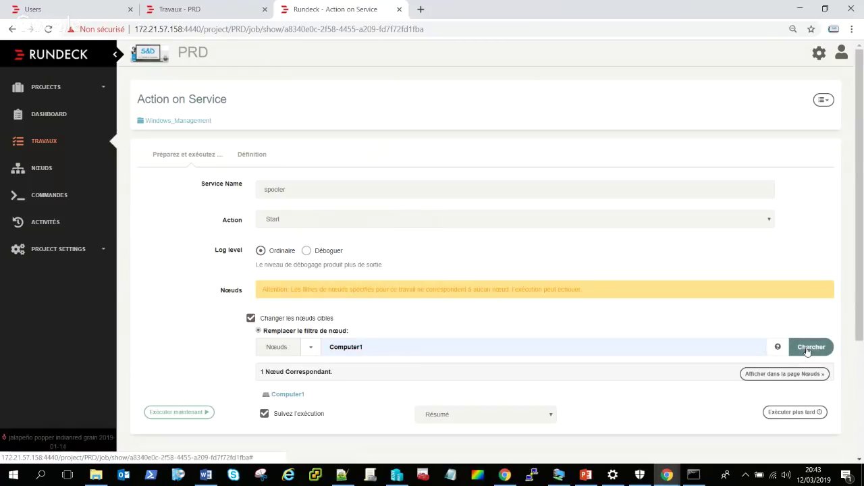
click(171, 413)
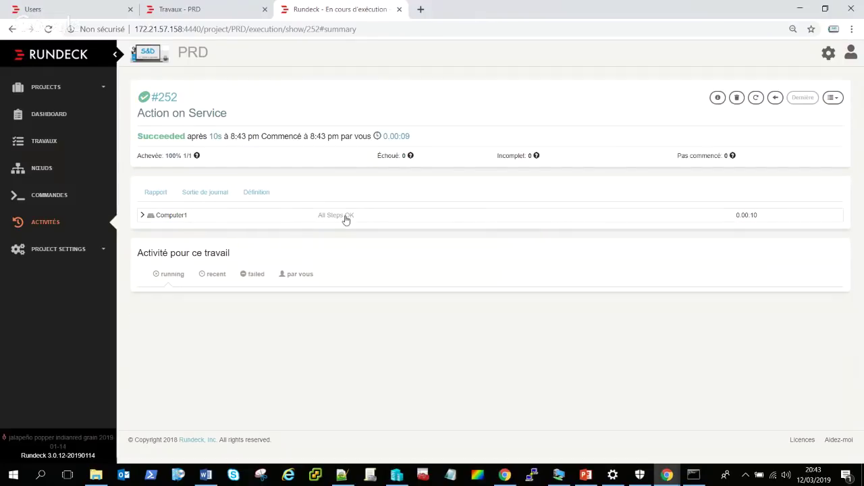
- Review the Do on service step log confirming spooler started, then reopen the job page
click(348, 219)
click(348, 246)
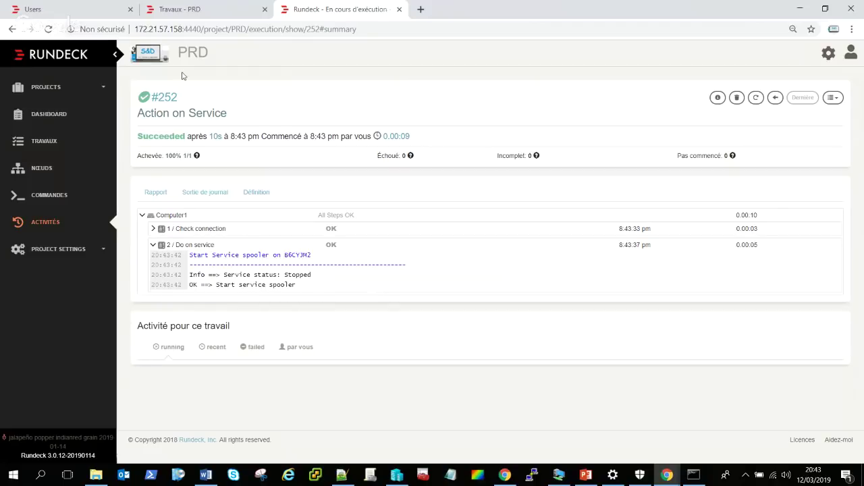
click(184, 114)
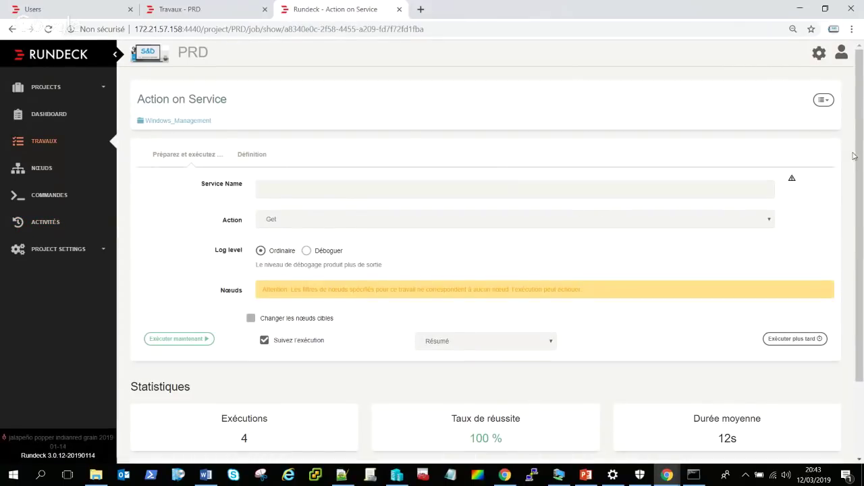
- Open the Action on Service job for editing, with its run page in a separate tab
click(824, 102)
click(763, 140)
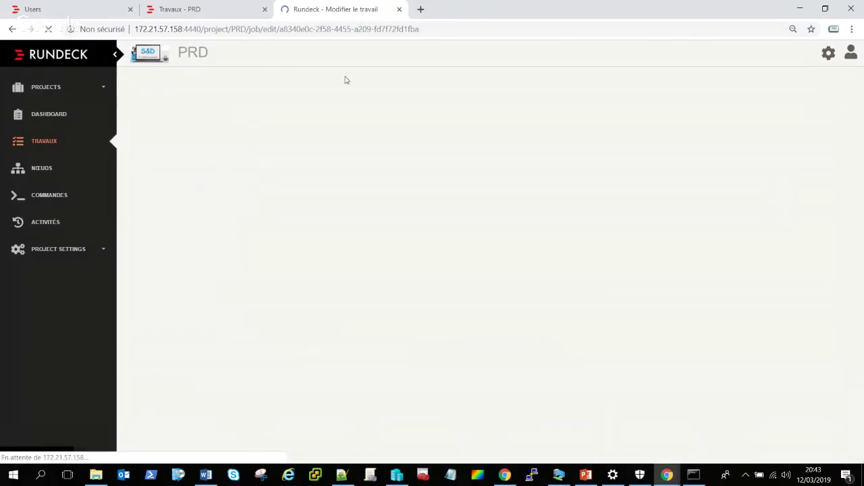
click(203, 10)
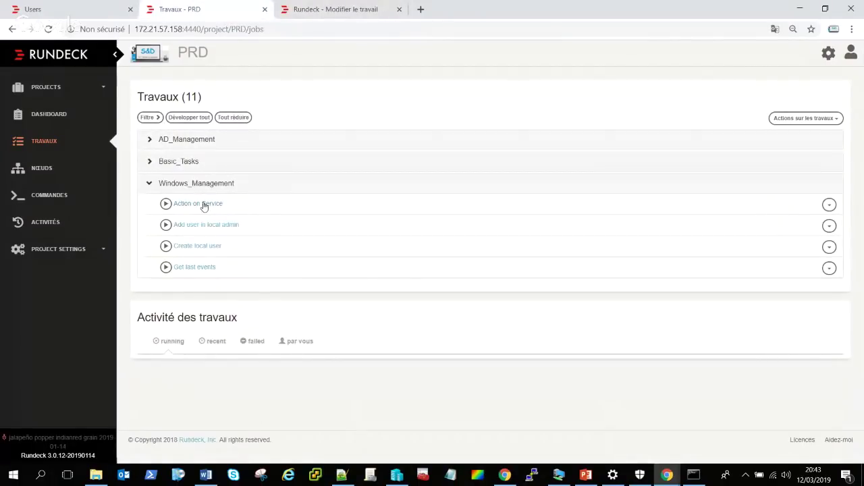
right_click(203, 206)
click(220, 214)
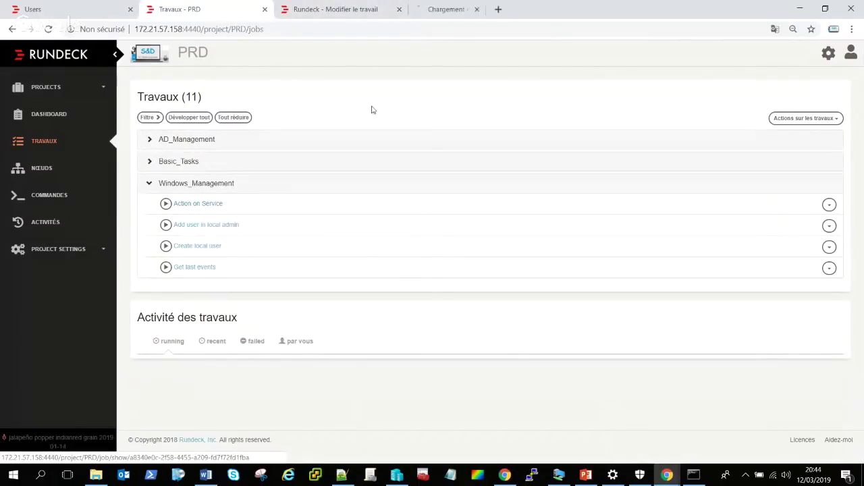
click(468, 10)
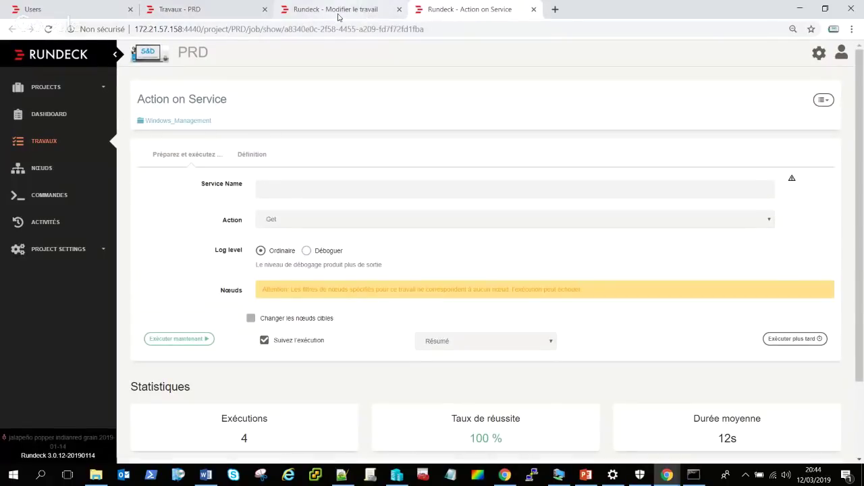
click(340, 13)
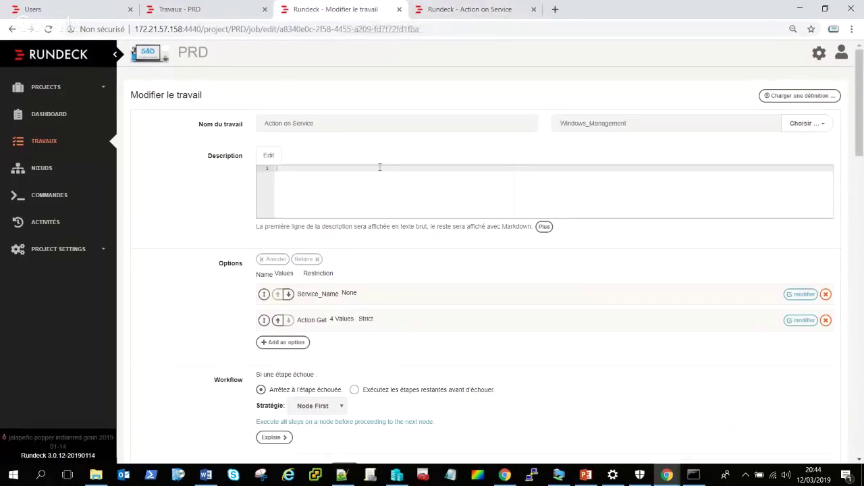
- Start a new text-type option, then discard the blank new option form
scroll(293, 196, down, 2)
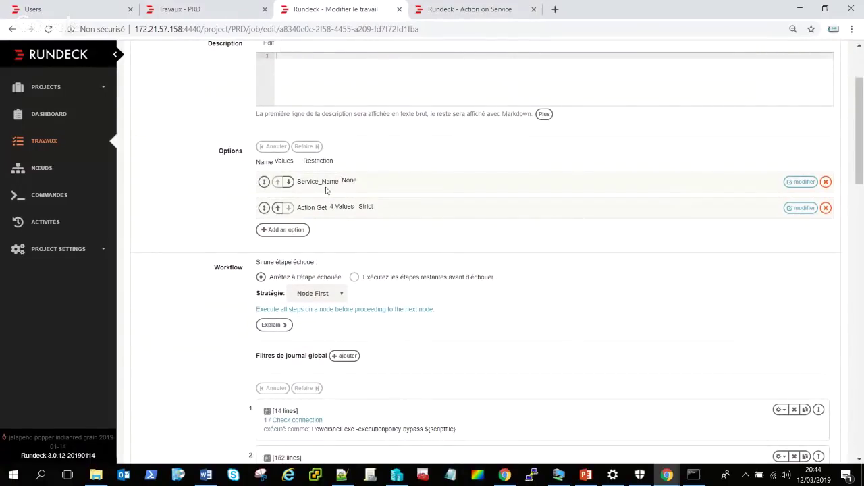
click(284, 230)
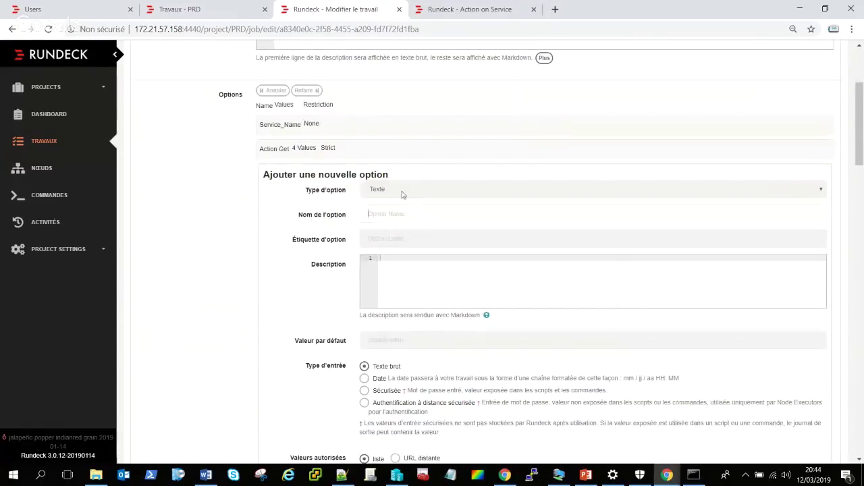
click(401, 191)
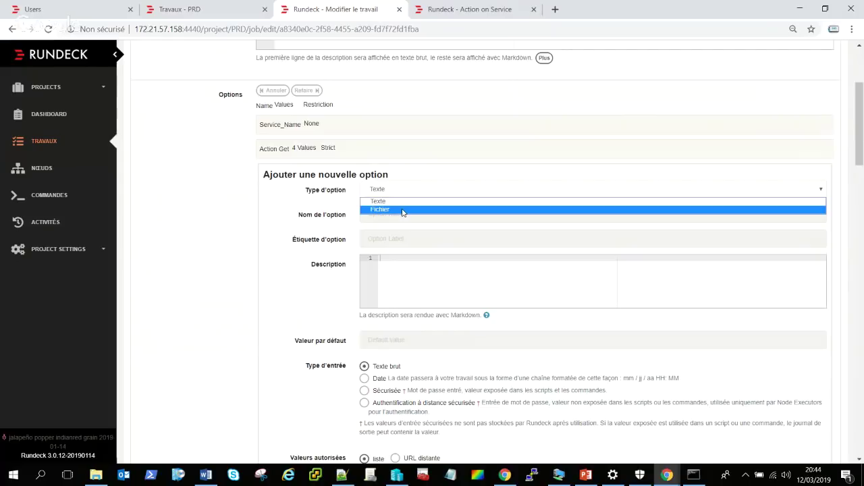
click(376, 200)
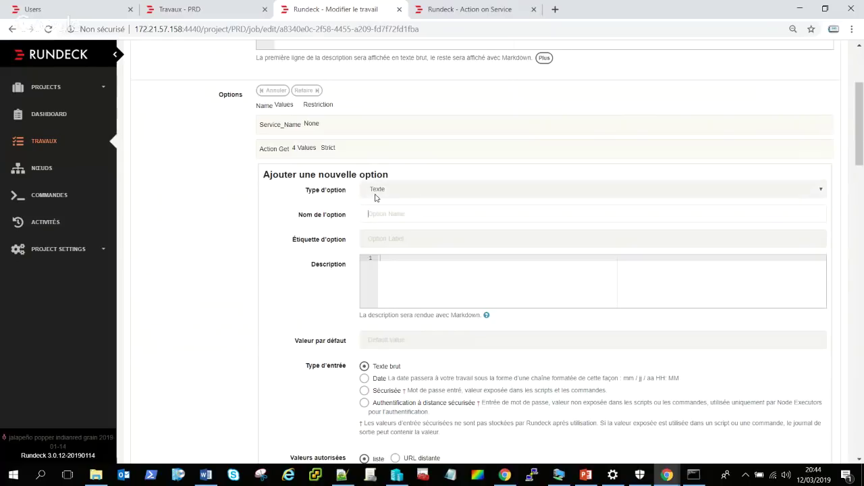
click(463, 9)
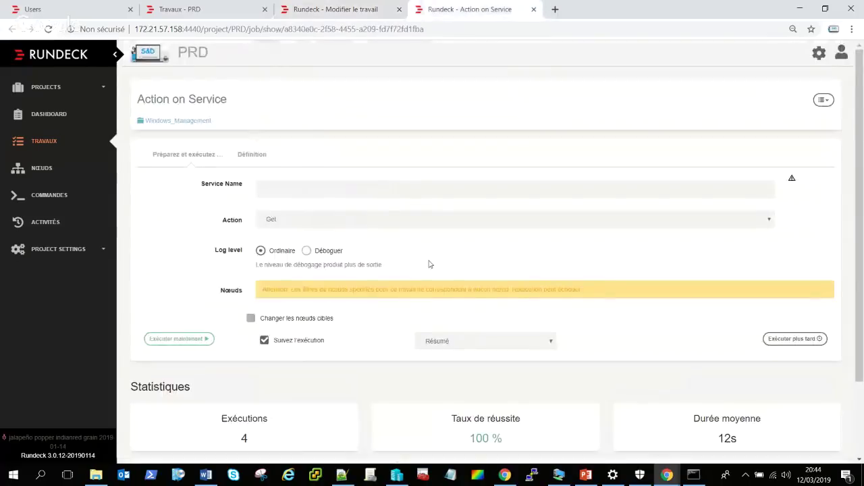
click(380, 8)
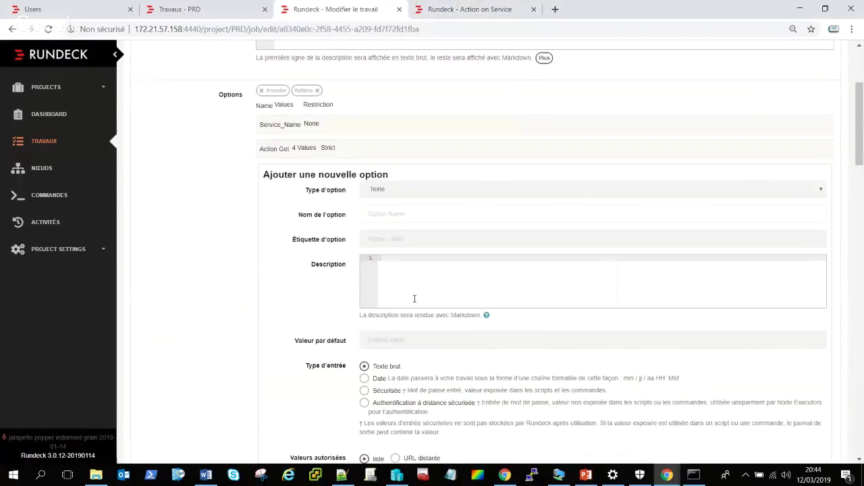
scroll(408, 317, up, 3)
scroll(261, 243, down, 1)
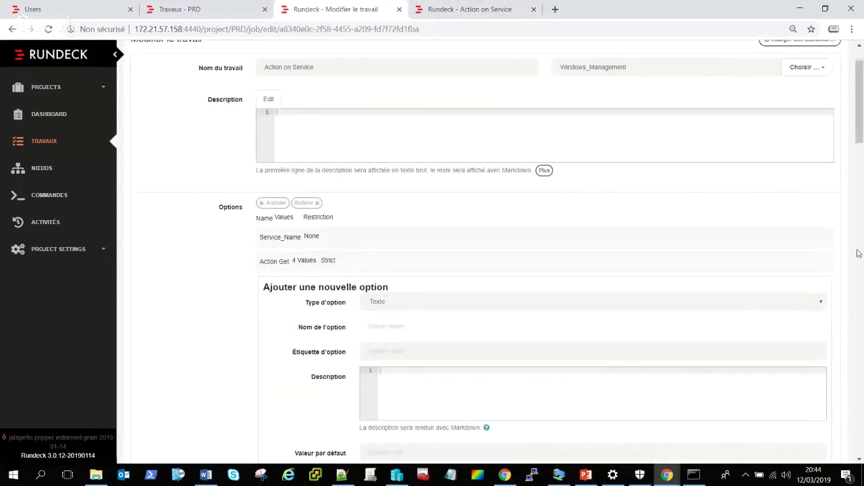
scroll(741, 313, down, 1)
scroll(741, 313, down, 6)
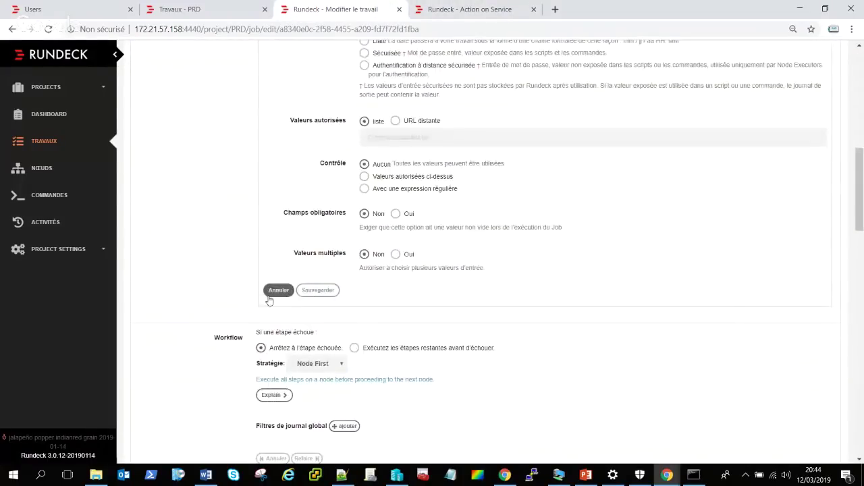
click(270, 292)
scroll(318, 257, up, 3)
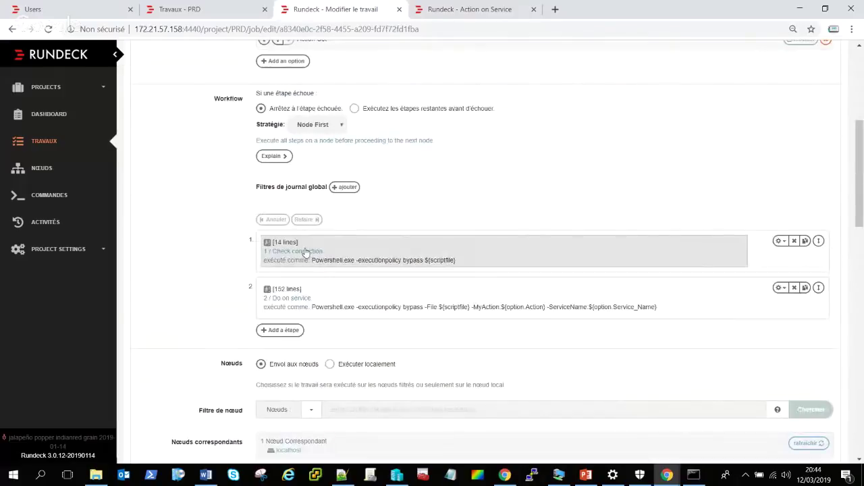
scroll(337, 232, up, 2)
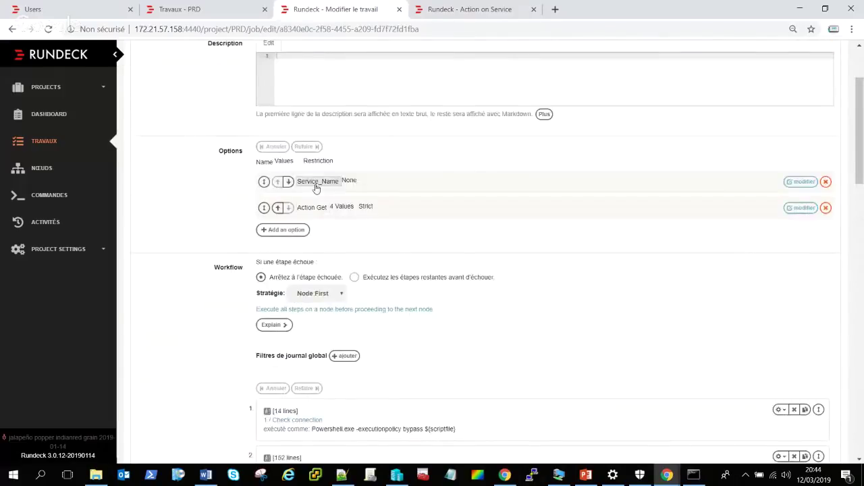
- Open the Service_Name option's settings and review the job's workflow steps
click(802, 181)
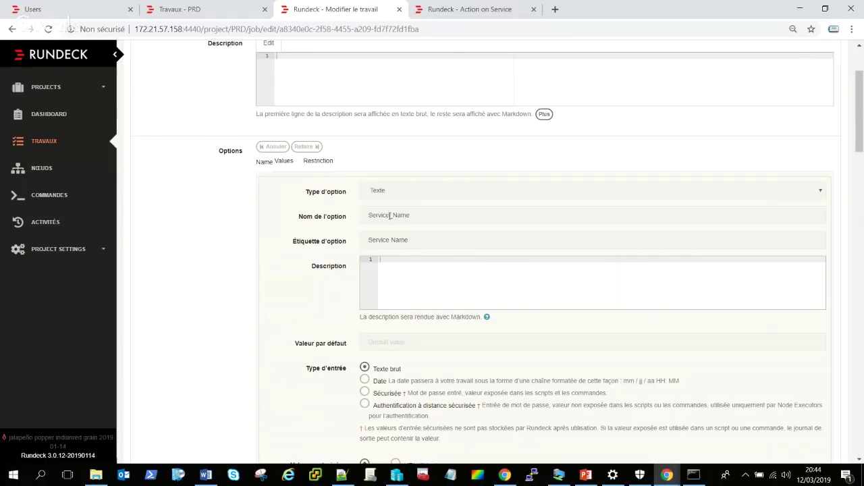
double_click(390, 215)
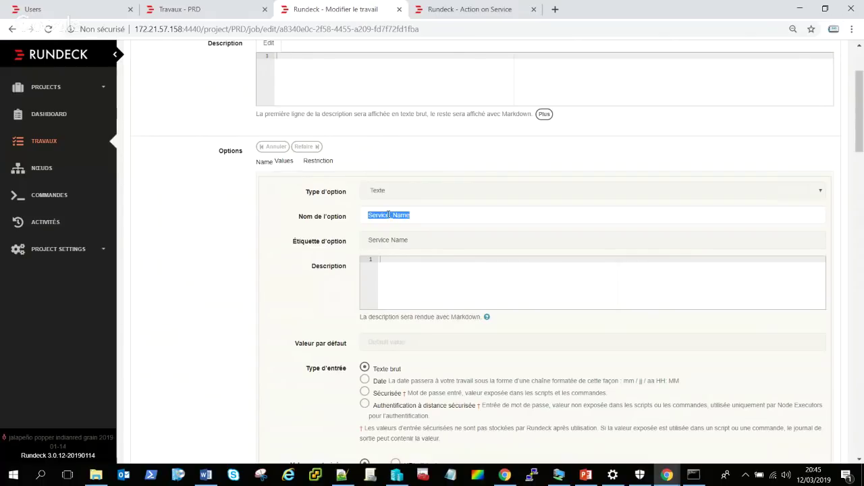
scroll(198, 260, down, 1)
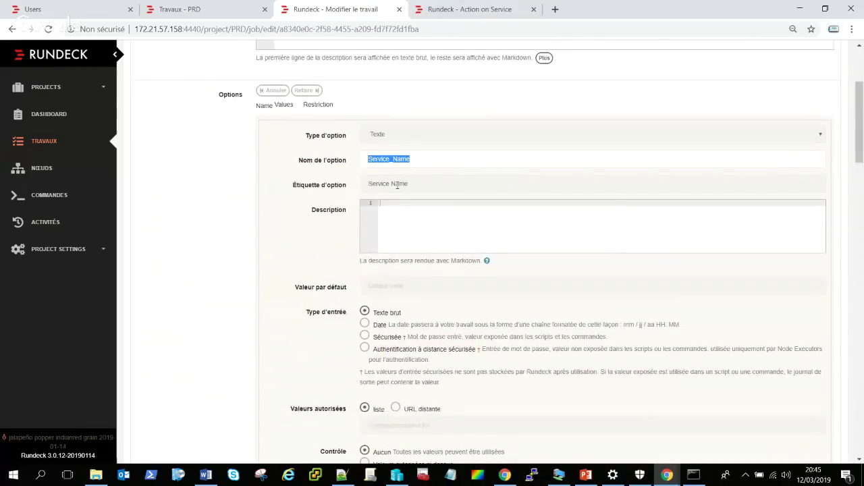
click(443, 7)
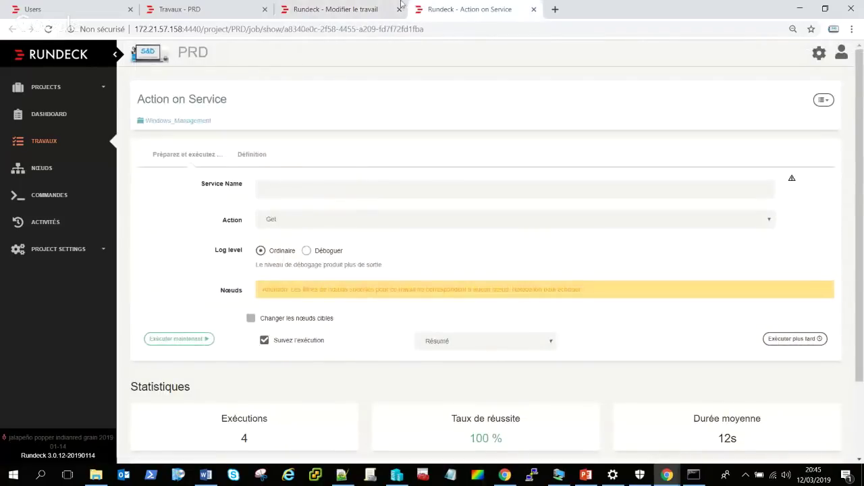
click(348, 8)
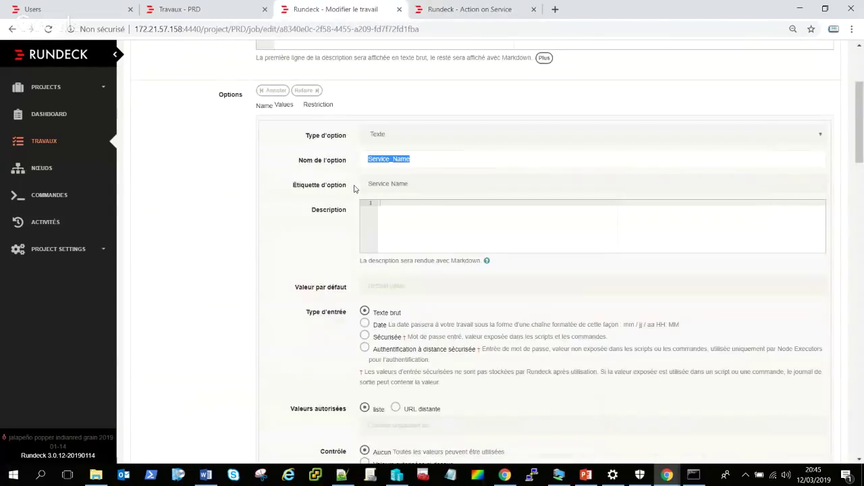
scroll(383, 270, down, 2)
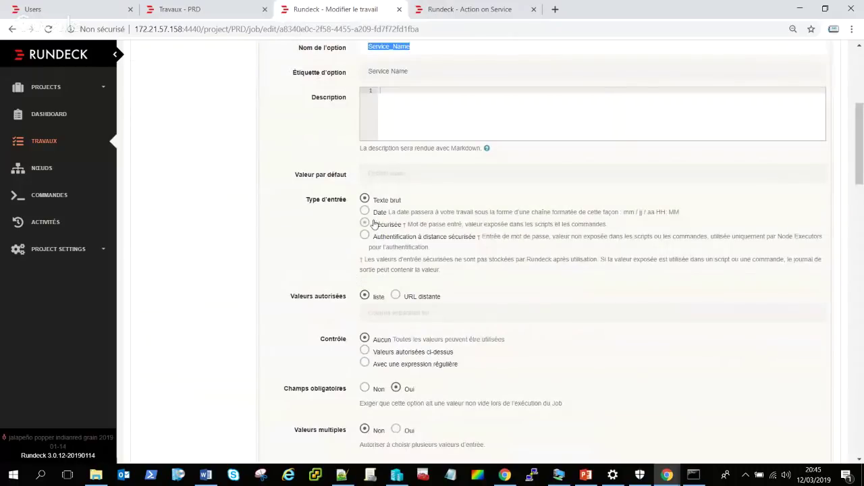
scroll(358, 295, down, 1)
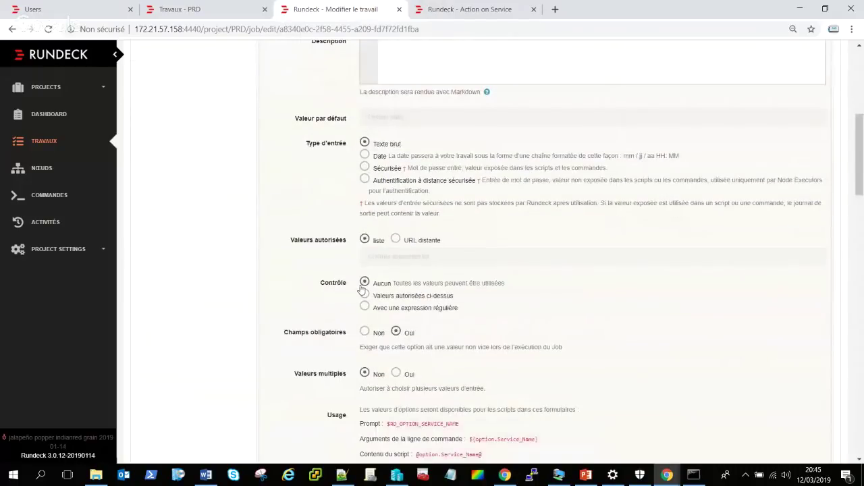
scroll(368, 247, down, 2)
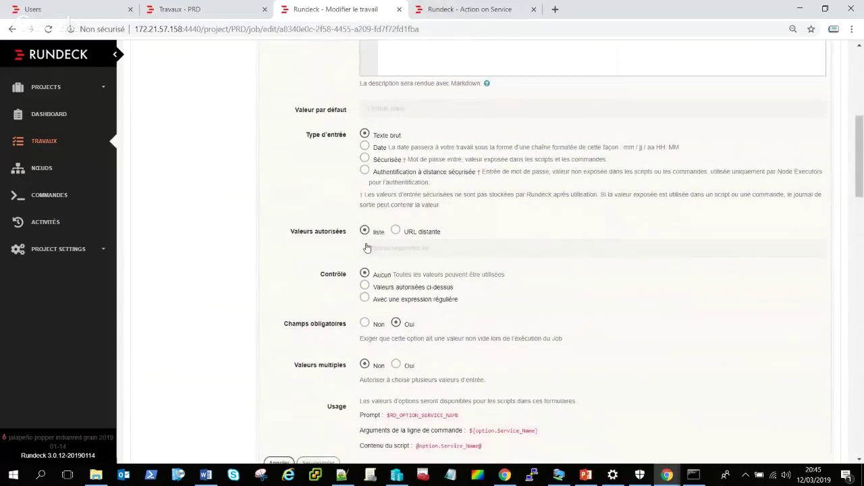
scroll(292, 330, down, 4)
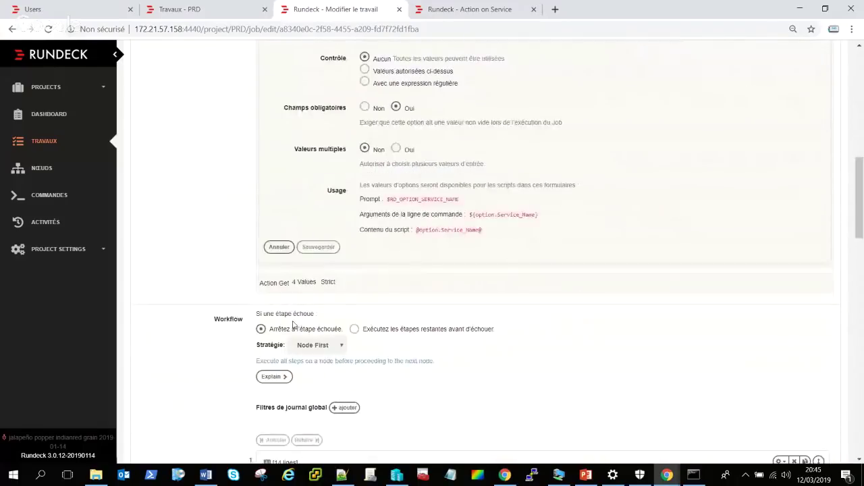
scroll(331, 249, down, 15)
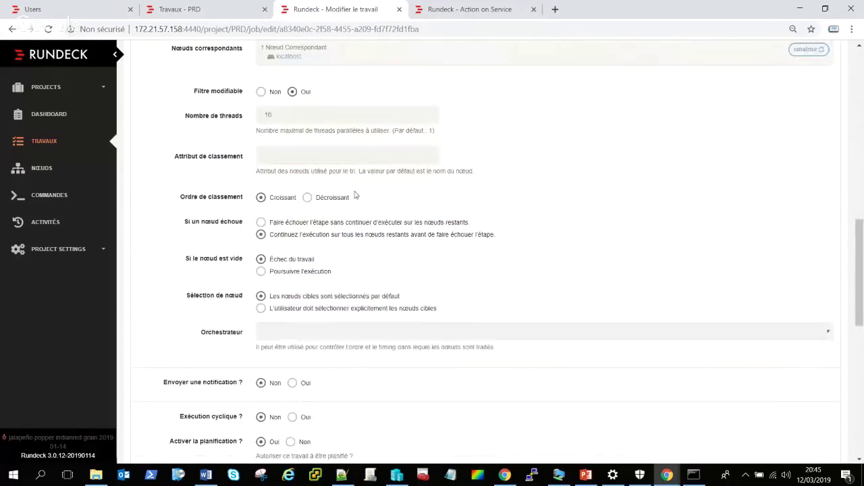
scroll(330, 248, down, 3)
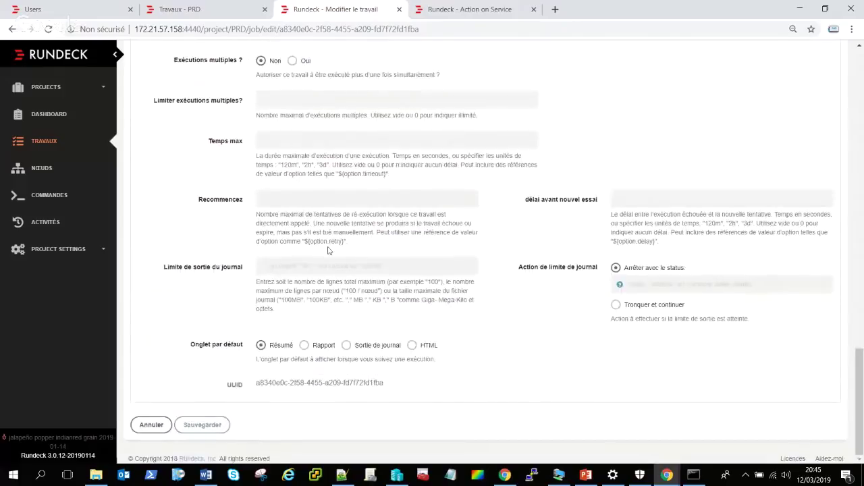
scroll(331, 248, up, 15)
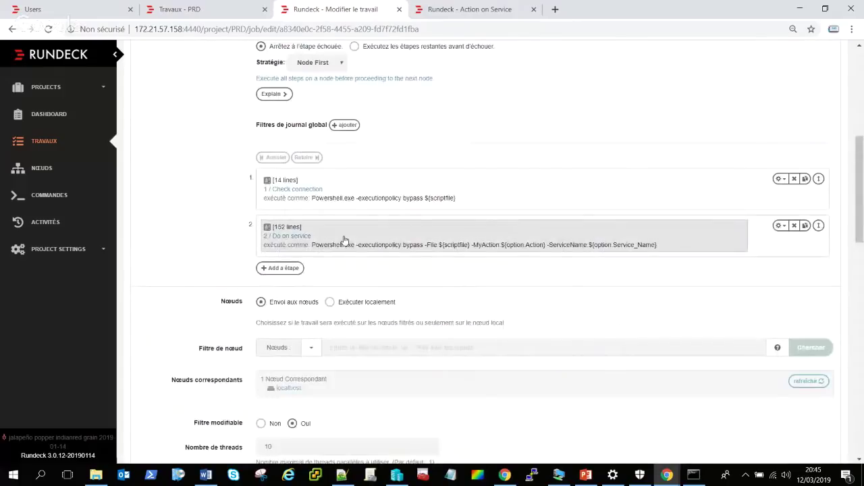
- Expand step 2 'Do on service' and highlight its -ServiceName and -MyAction arguments
click(358, 251)
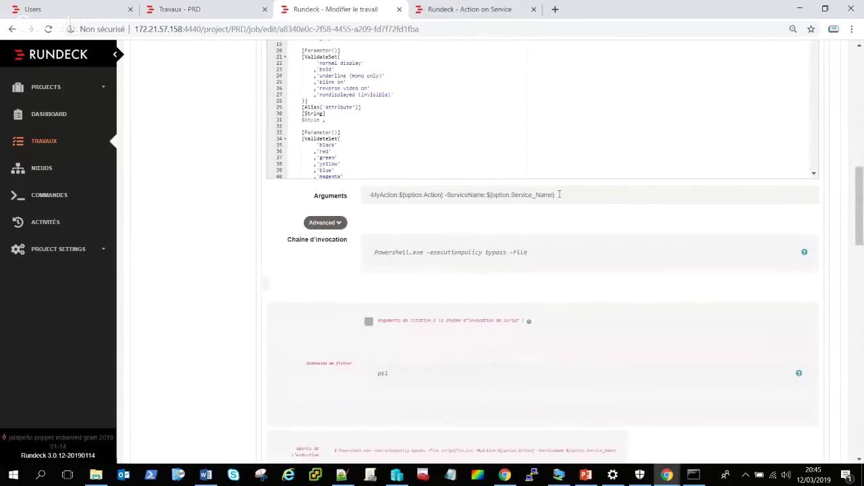
drag(559, 194, 447, 194)
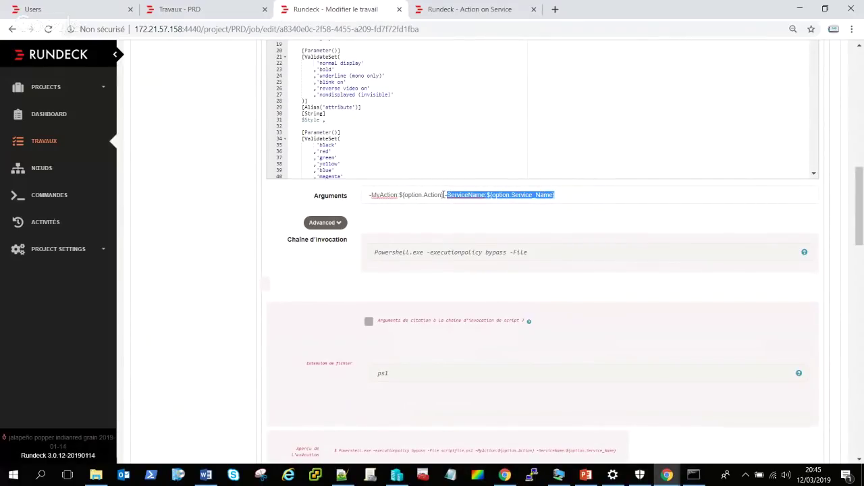
drag(444, 194, 331, 198)
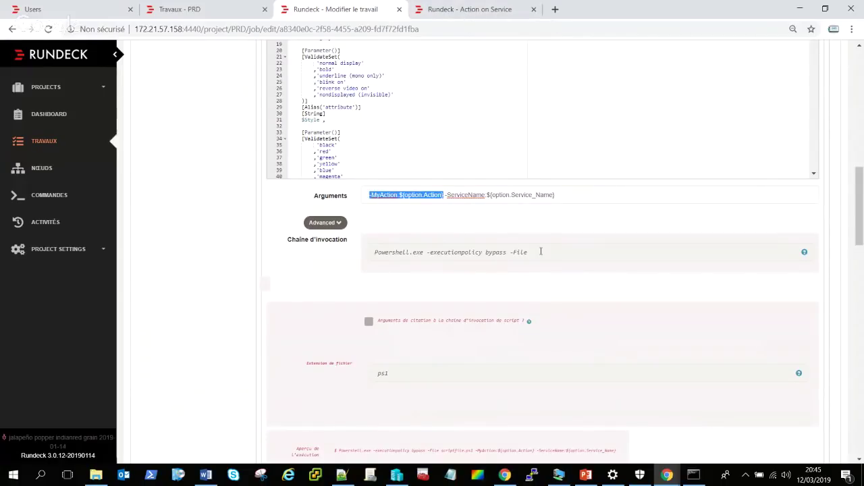
scroll(541, 252, up, 7)
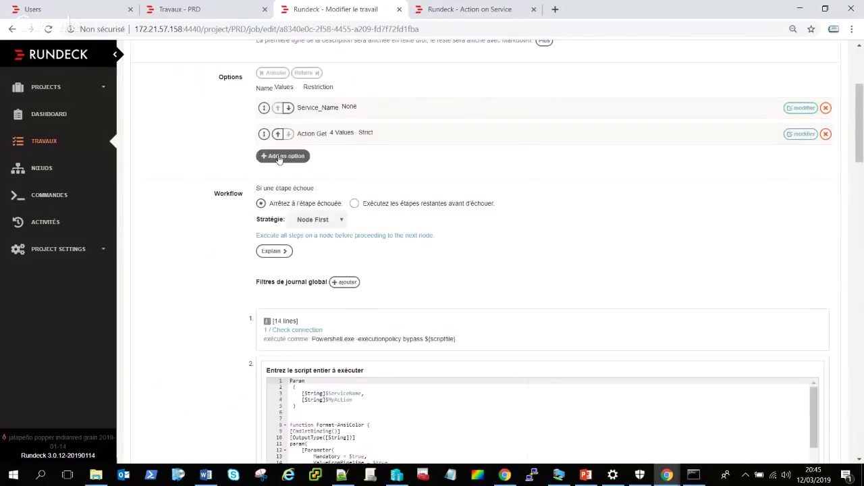
click(279, 157)
scroll(462, 305, down, 3)
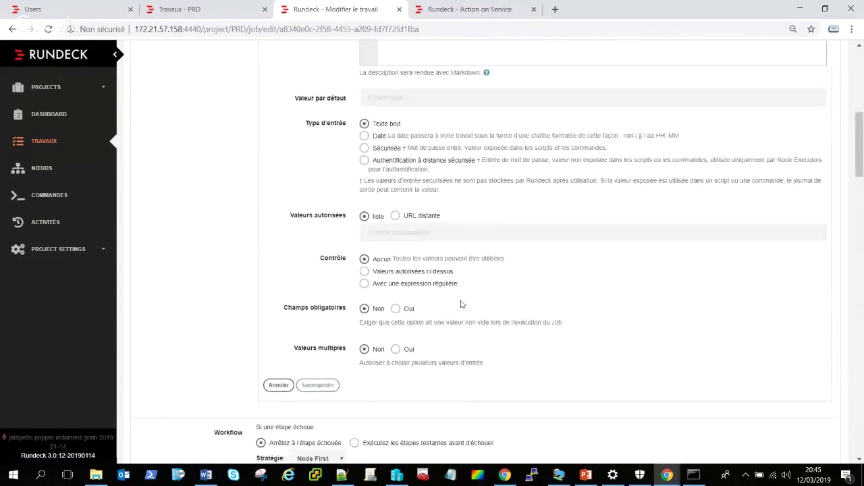
scroll(391, 323, up, 5)
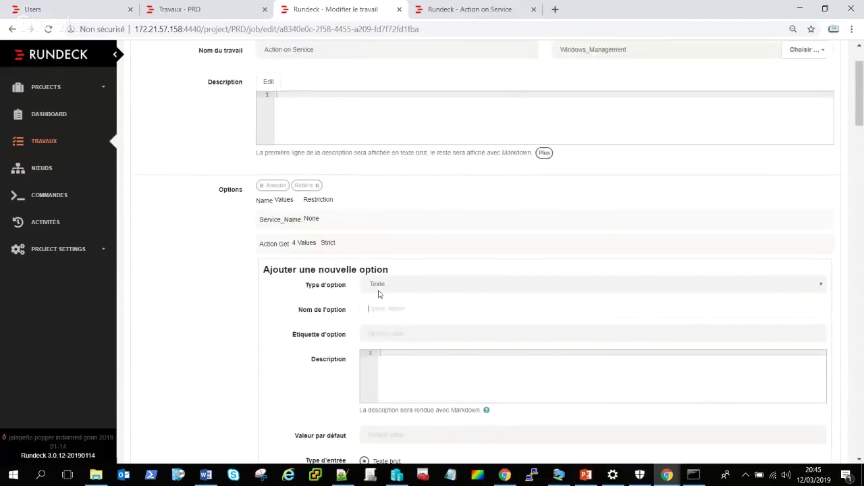
scroll(378, 294, down, 5)
click(284, 389)
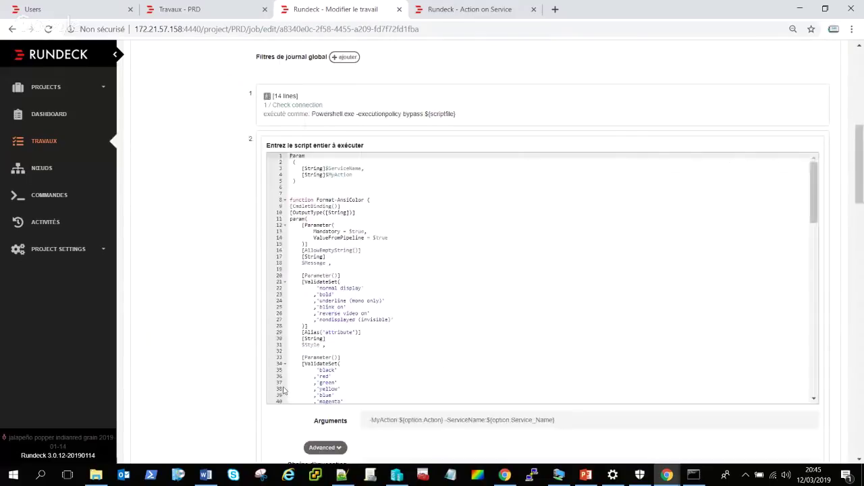
scroll(412, 185, up, 4)
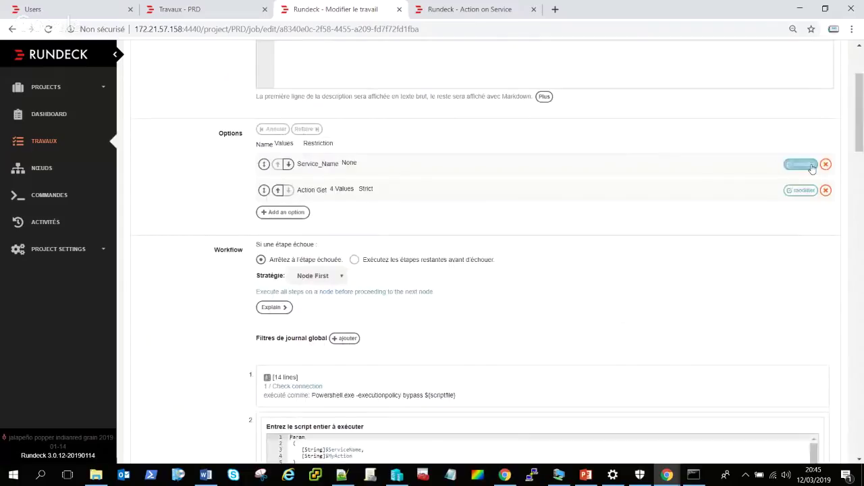
click(811, 167)
scroll(428, 210, down, 5)
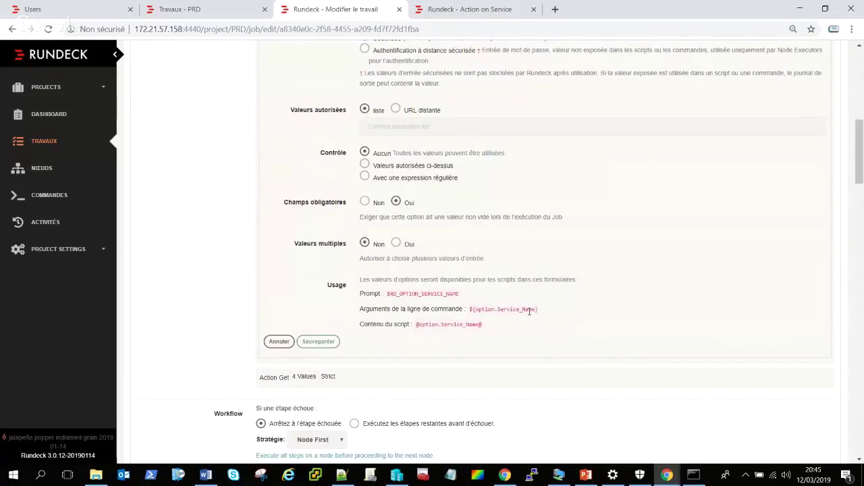
click(279, 341)
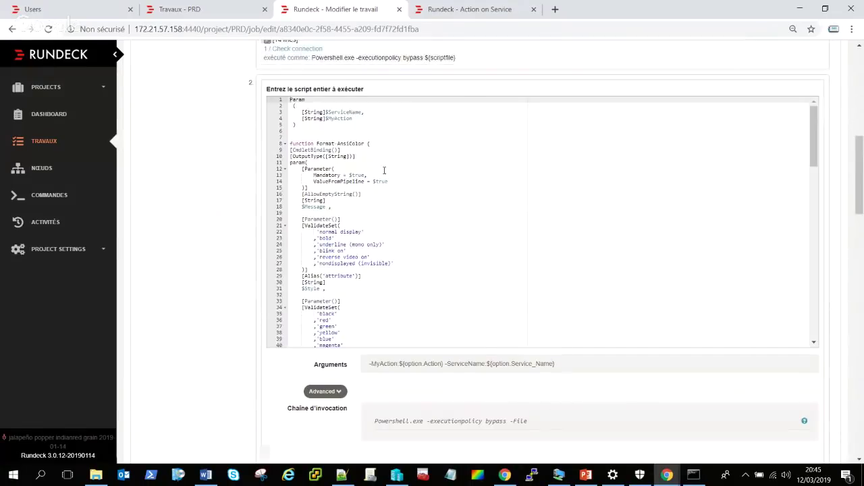
scroll(363, 195, up, 3)
scroll(363, 191, up, 3)
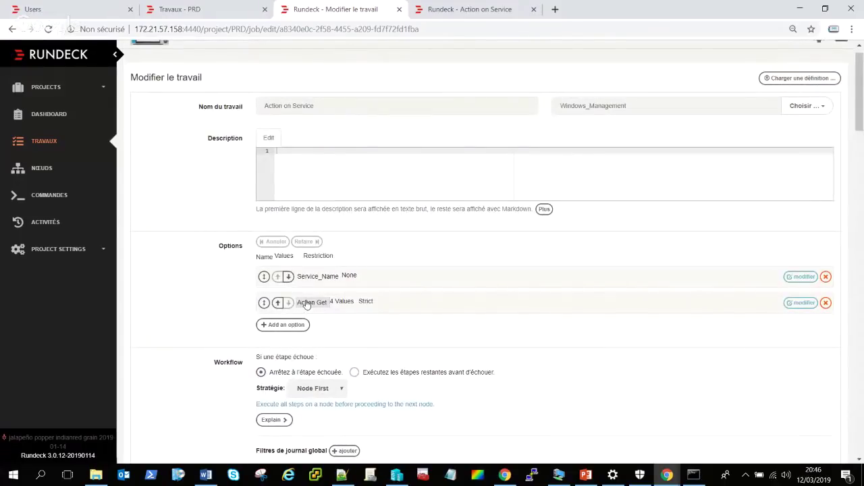
- Start a new secure password option and browse the key storage without picking a key
click(303, 324)
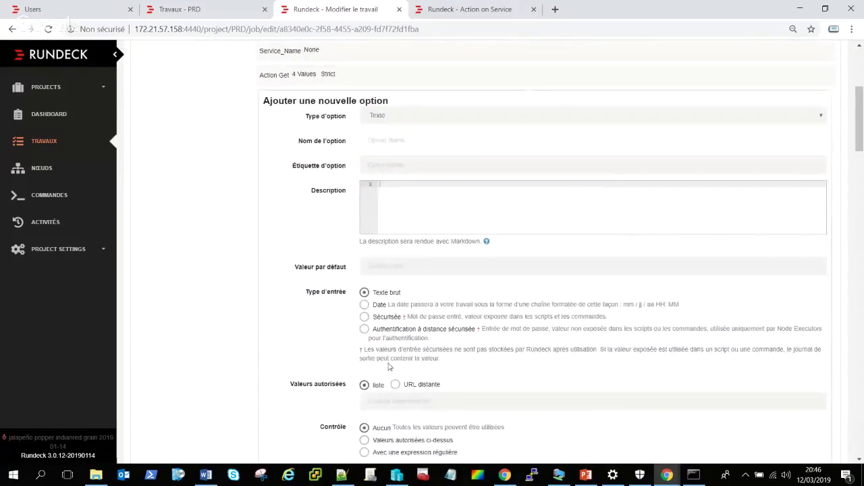
click(365, 318)
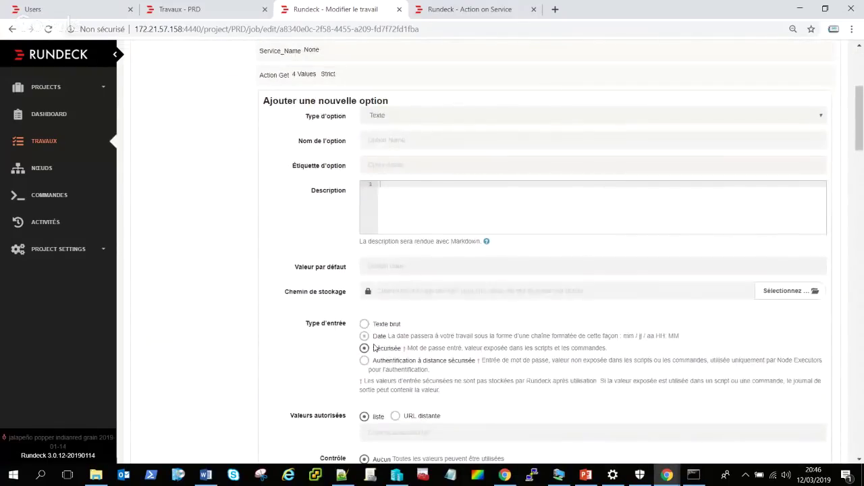
scroll(365, 351, down, 1)
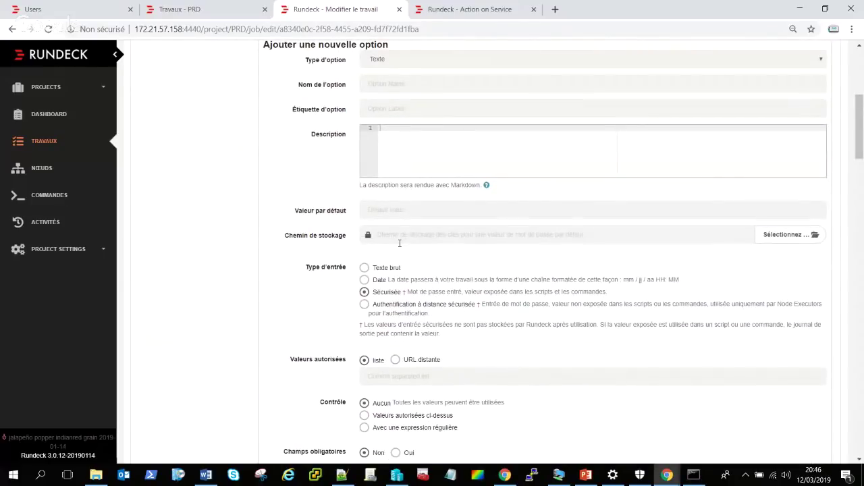
click(794, 237)
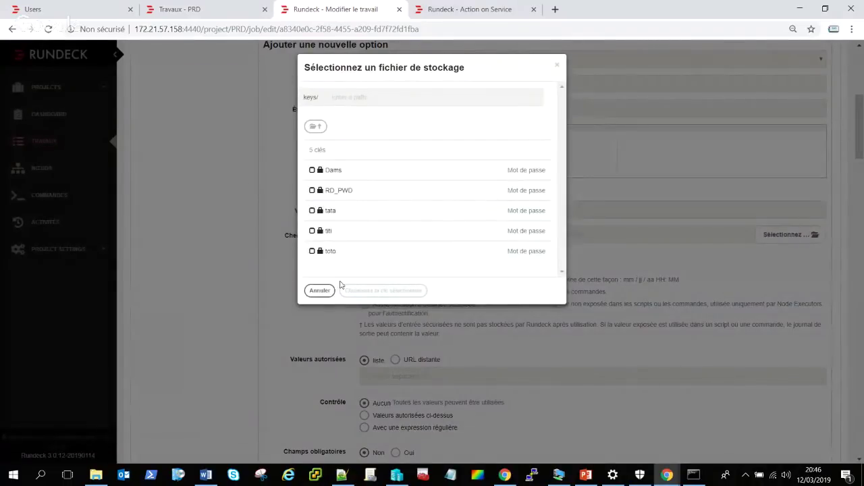
click(320, 291)
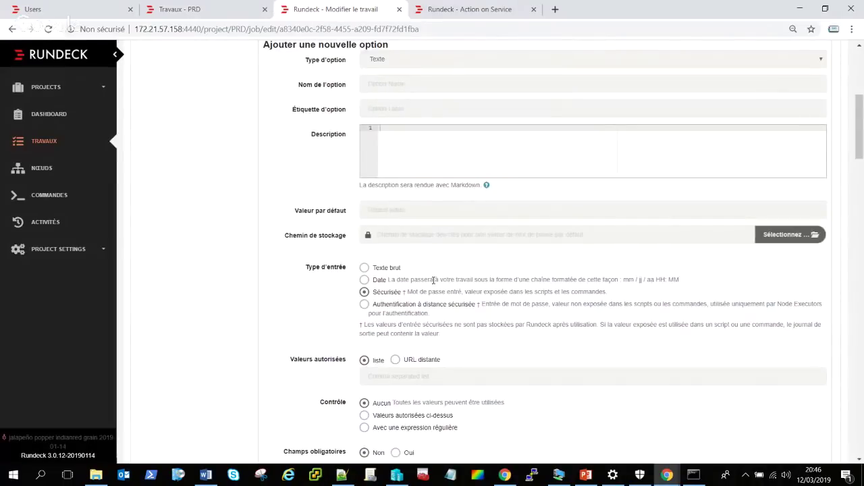
- Glance at the Action on Service job page, then cancel the new option form
scroll(424, 268, down, 1)
scroll(424, 268, up, 6)
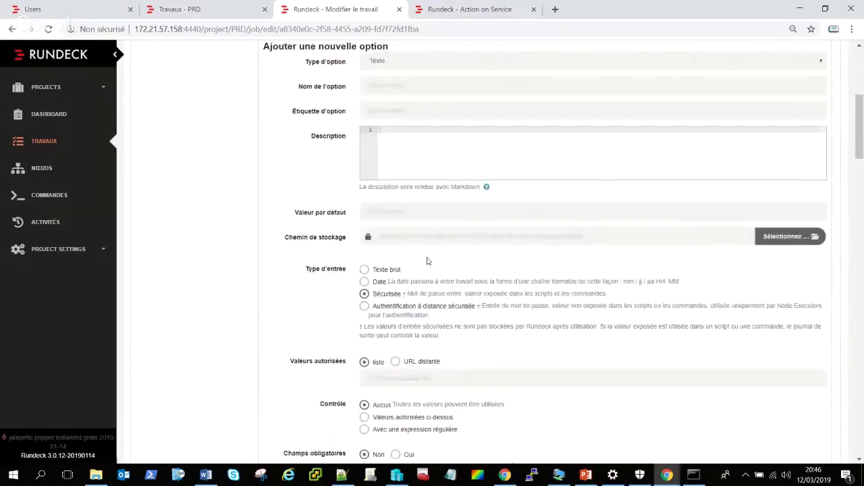
click(484, 8)
click(335, 8)
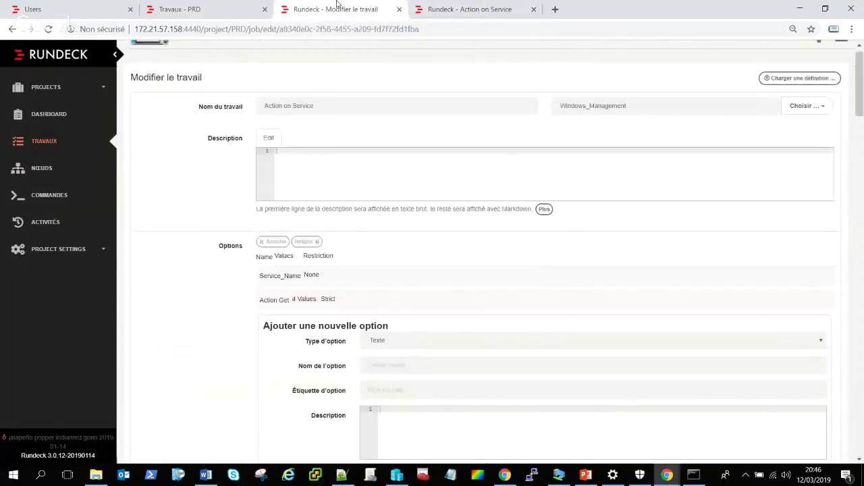
scroll(345, 214, down, 3)
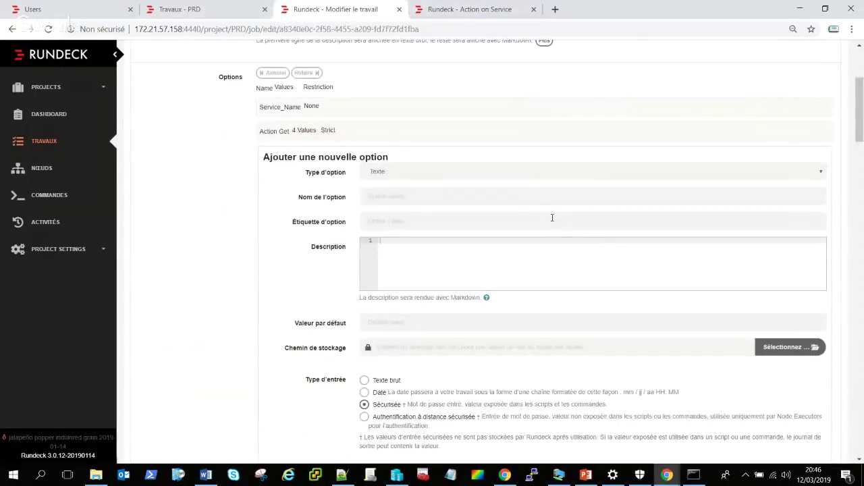
scroll(521, 203, down, 4)
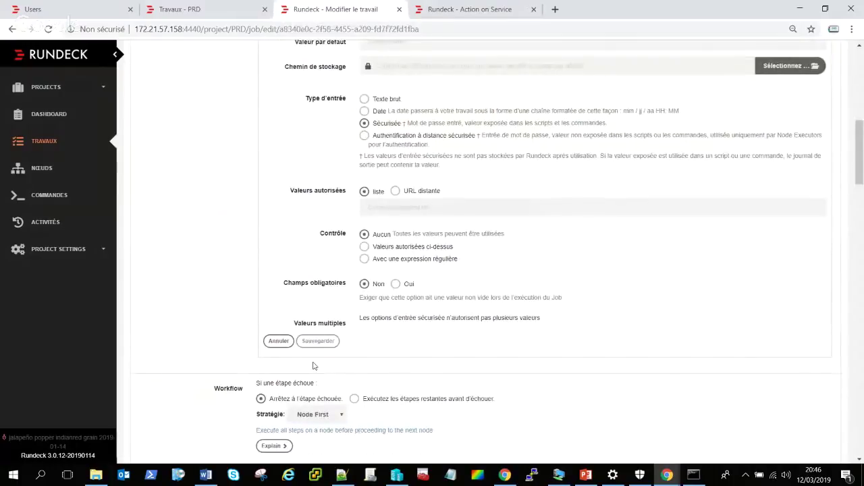
click(279, 341)
scroll(415, 235, up, 6)
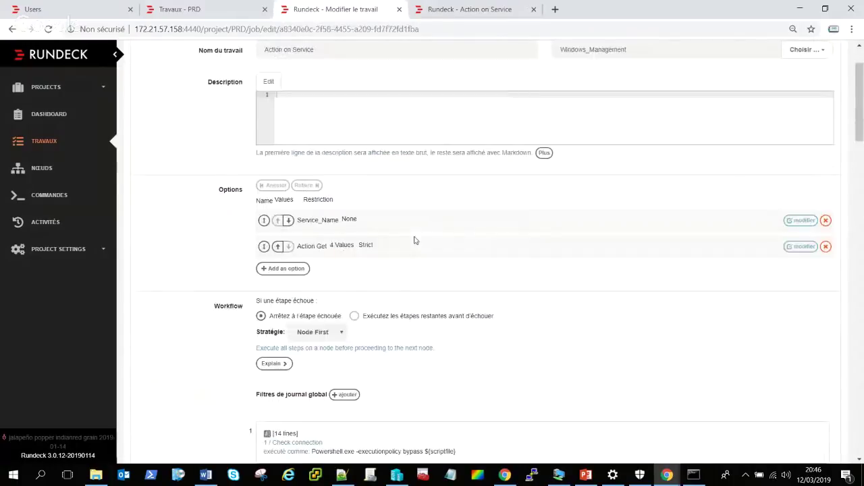
mouse_move(333, 251)
- Review the Action option (default Get; Get,Restart,Start,Stop) and select step 2's Param block
click(810, 248)
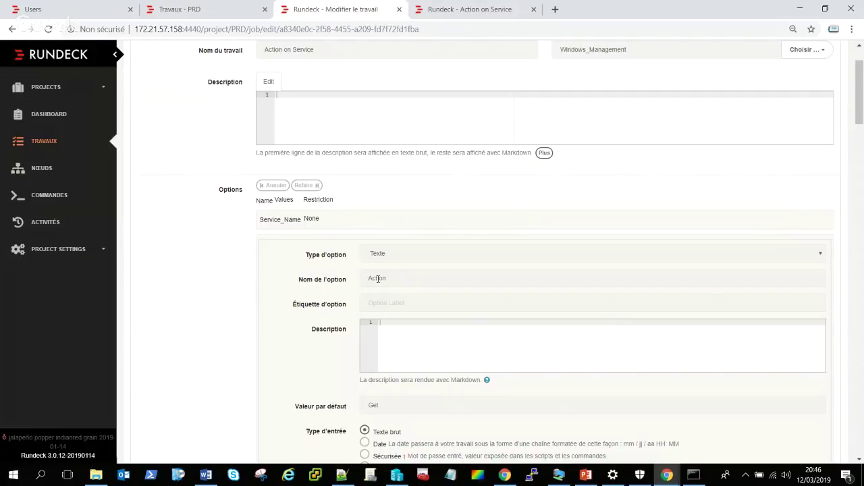
scroll(377, 278, down, 2)
scroll(379, 284, down, 1)
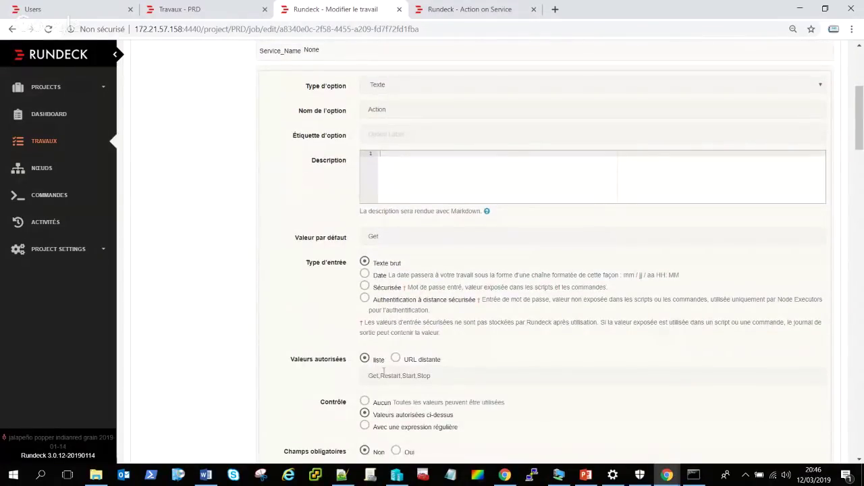
scroll(445, 376, down, 1)
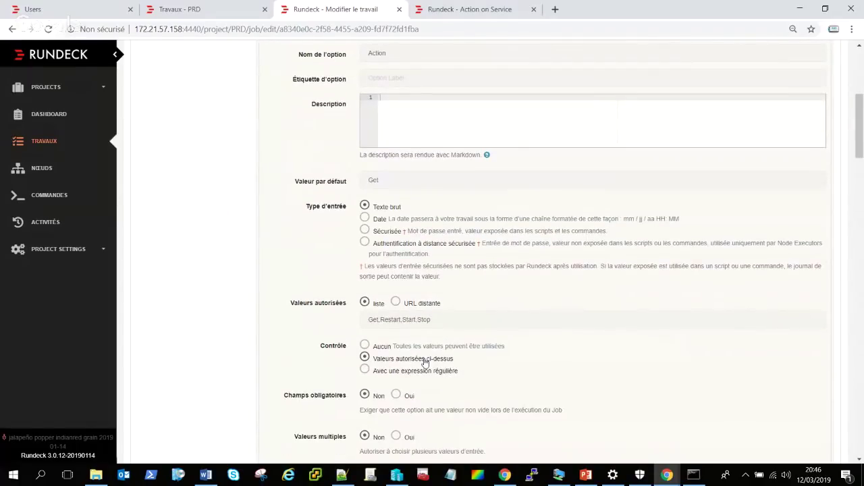
scroll(424, 361, down, 2)
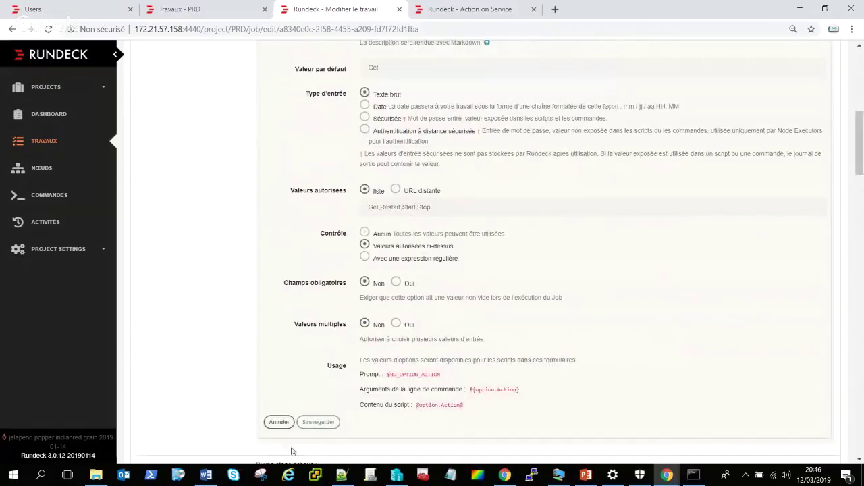
scroll(363, 308, down, 2)
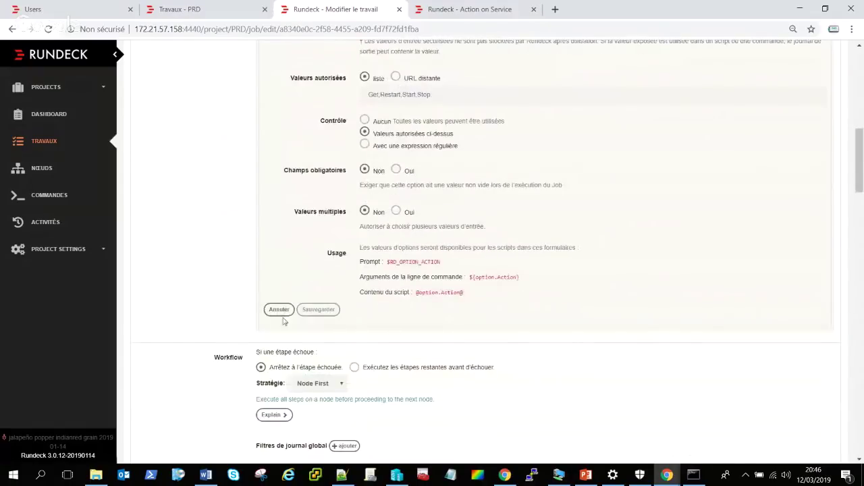
scroll(311, 290, down, 6)
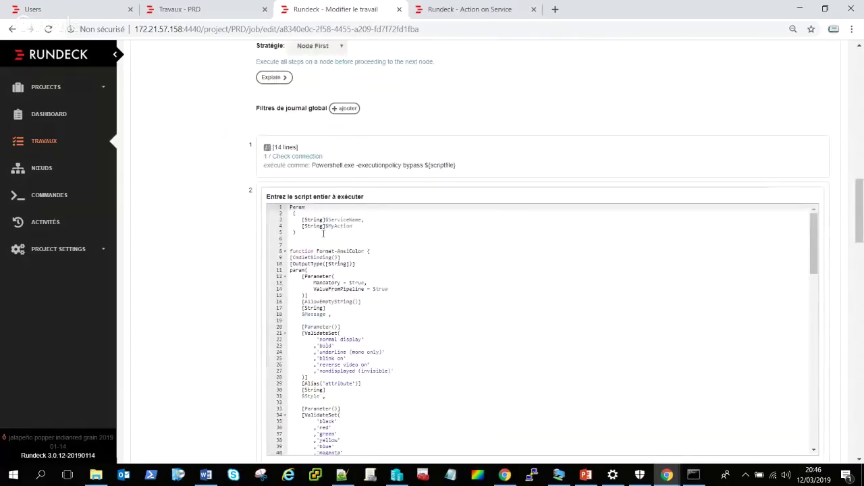
drag(323, 234, 270, 210)
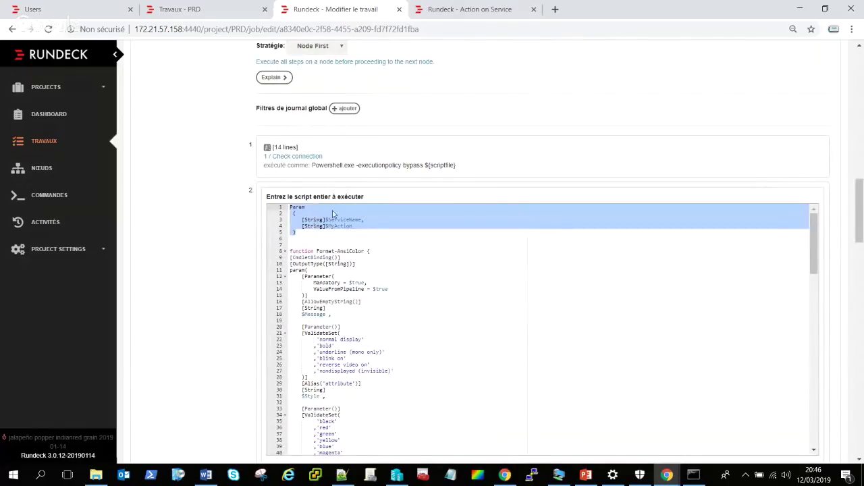
scroll(129, 222, down, 12)
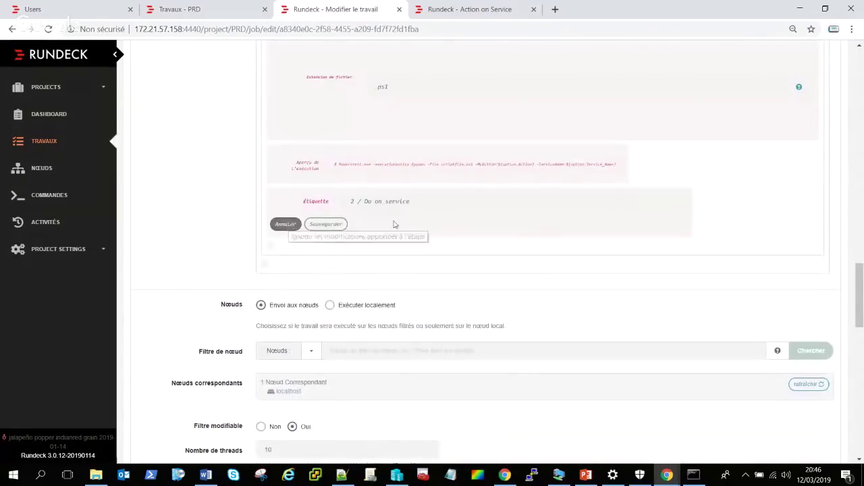
- Cancel the step edit and open Get last events from the PRD job list in a new tab
click(288, 225)
click(216, 8)
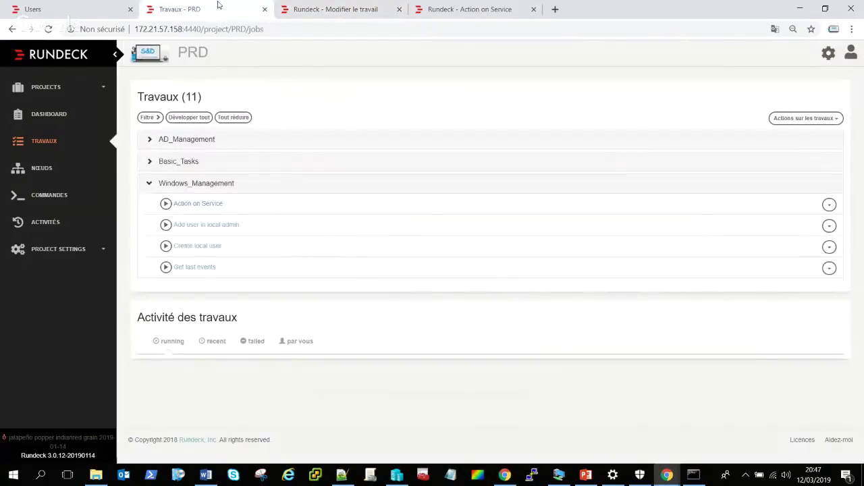
right_click(189, 270)
click(196, 274)
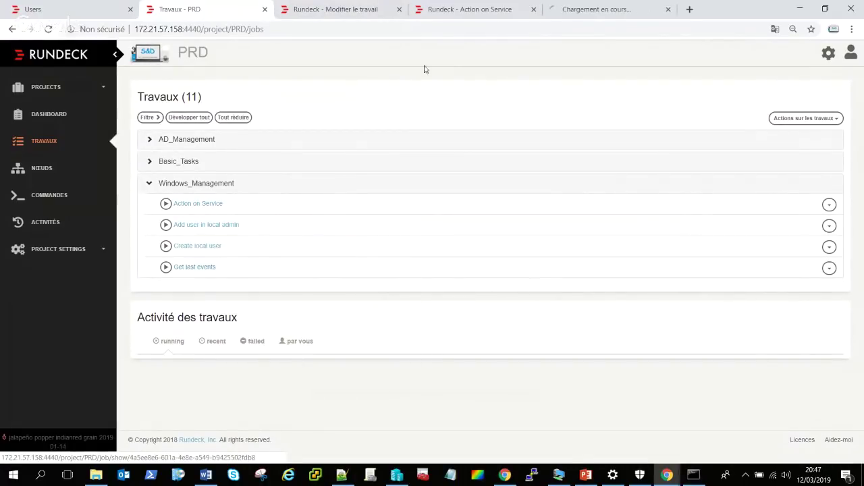
- On Get last events, set Which event log to System and Event level to Error
click(612, 10)
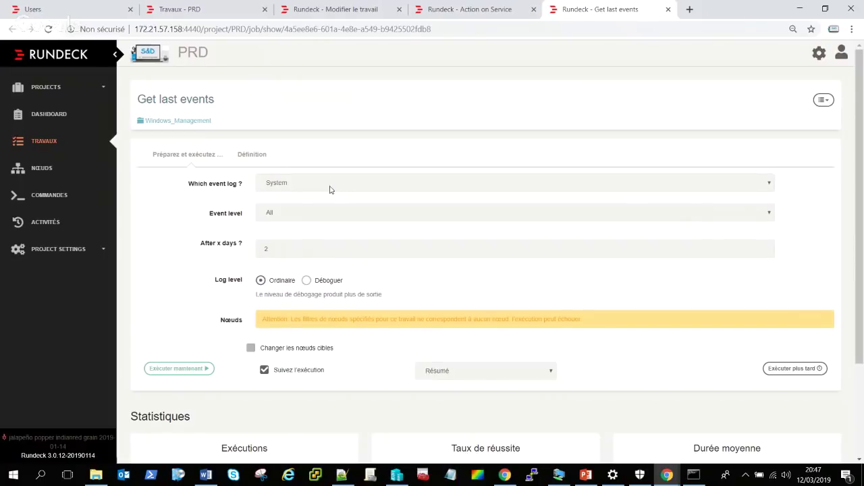
click(331, 190)
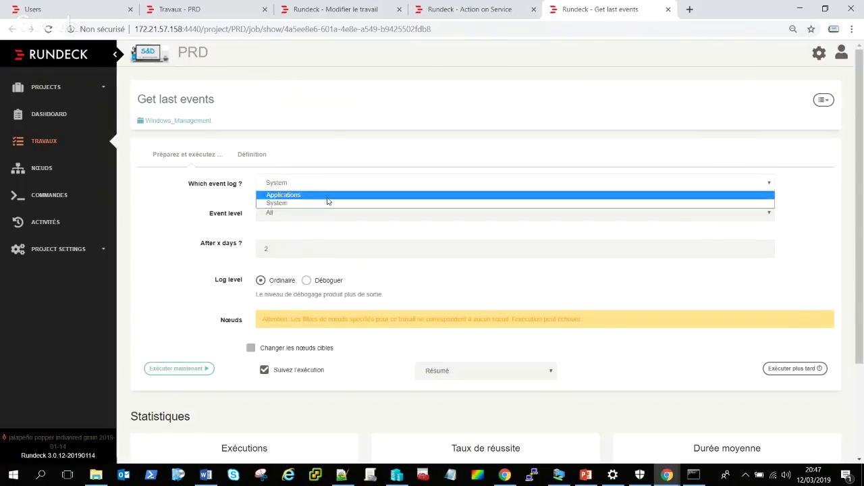
click(282, 204)
click(291, 215)
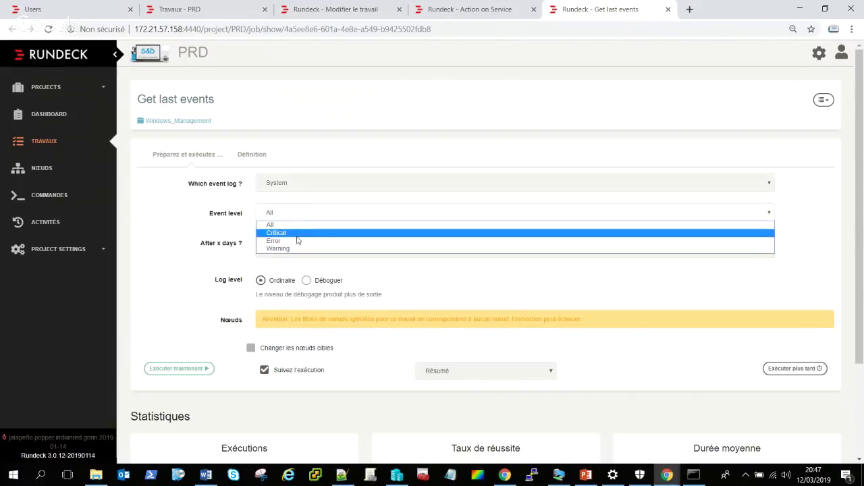
click(295, 242)
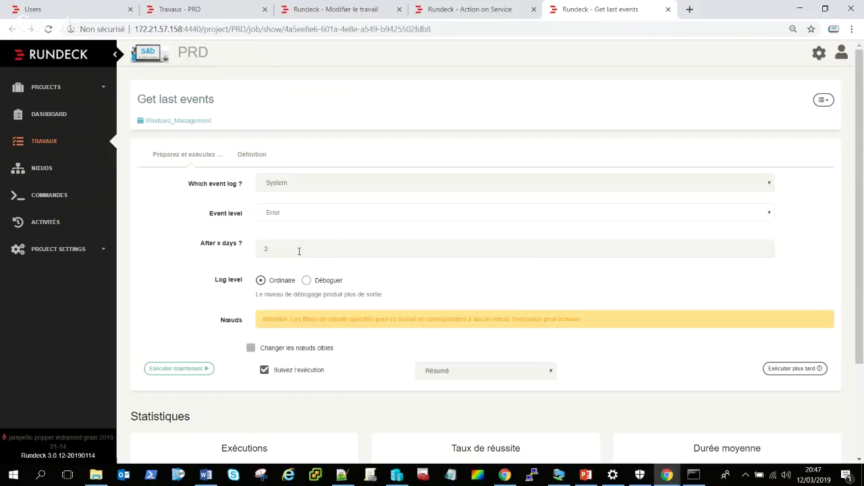
- Override the target nodes with Computer1 and run the job now
click(251, 348)
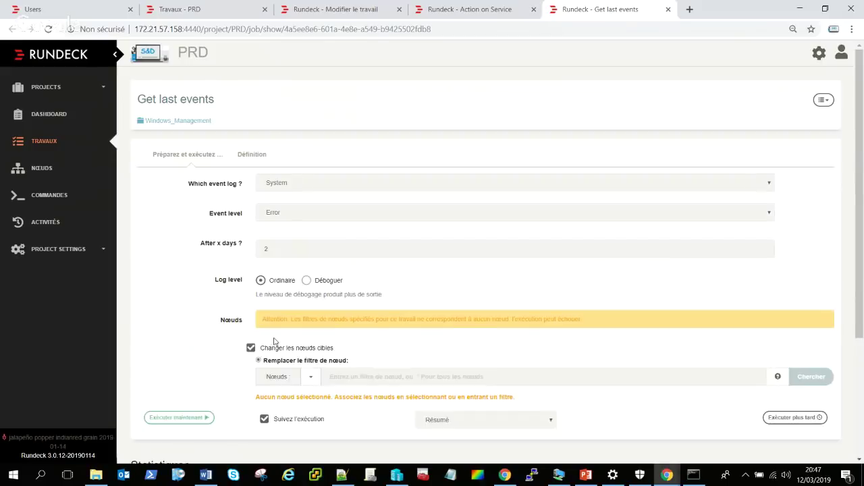
scroll(431, 266, down, 3)
click(432, 208)
click(347, 231)
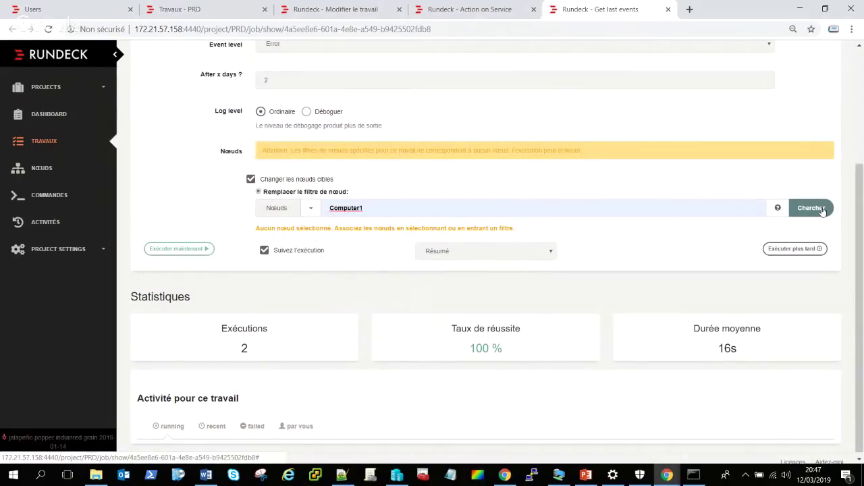
click(823, 211)
click(174, 277)
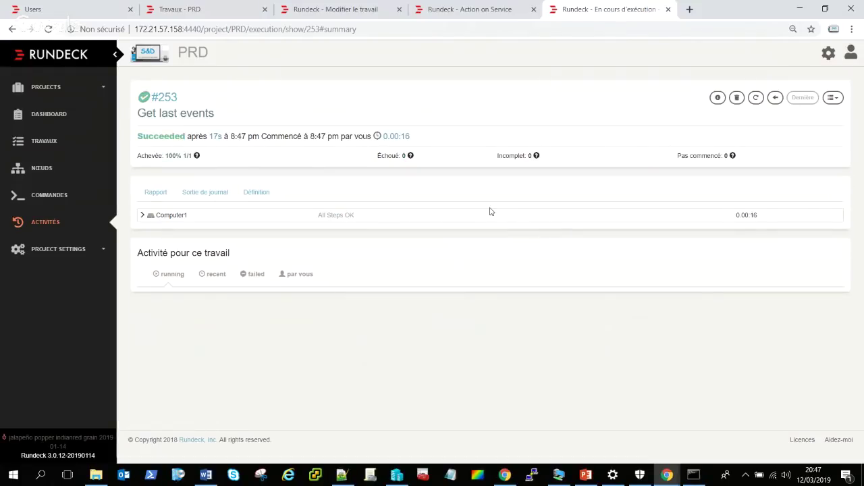
- Expand Computer1's results and read the Check events output listing System Error events
click(353, 217)
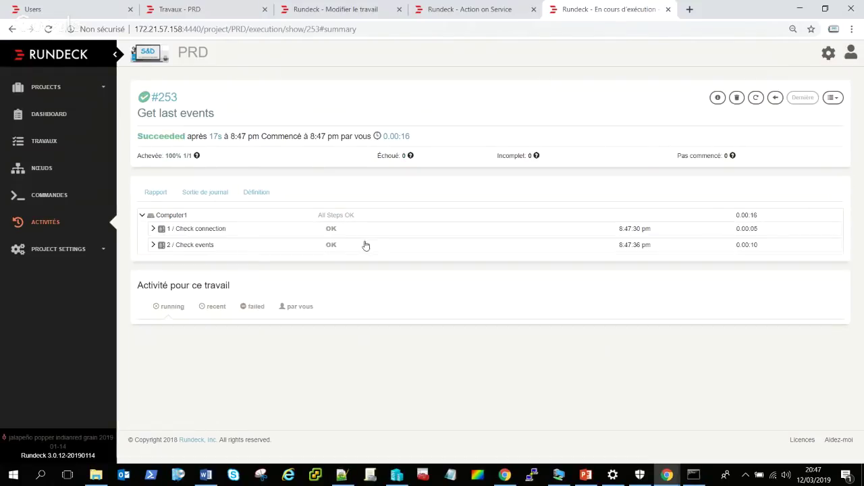
click(369, 245)
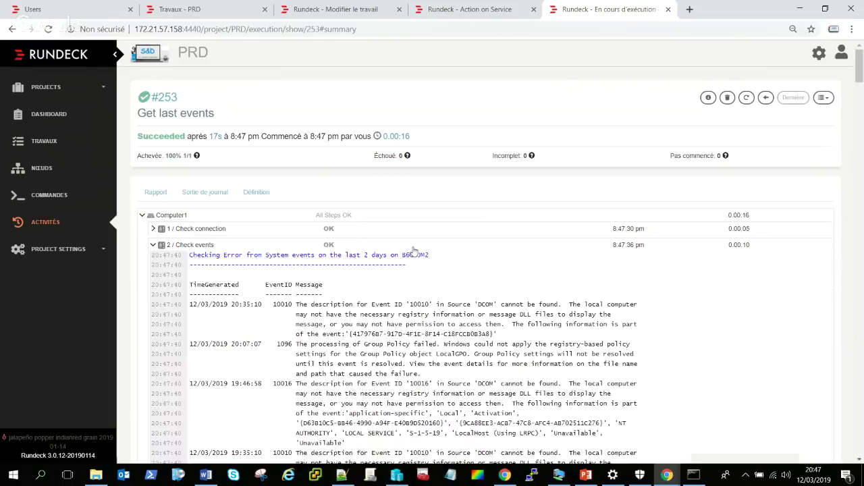
scroll(414, 251, down, 2)
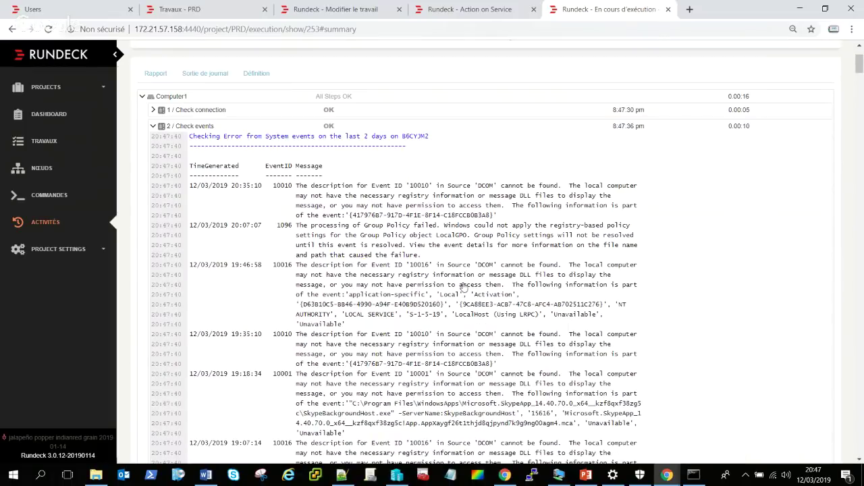
scroll(430, 239, up, 1)
scroll(431, 238, up, 1)
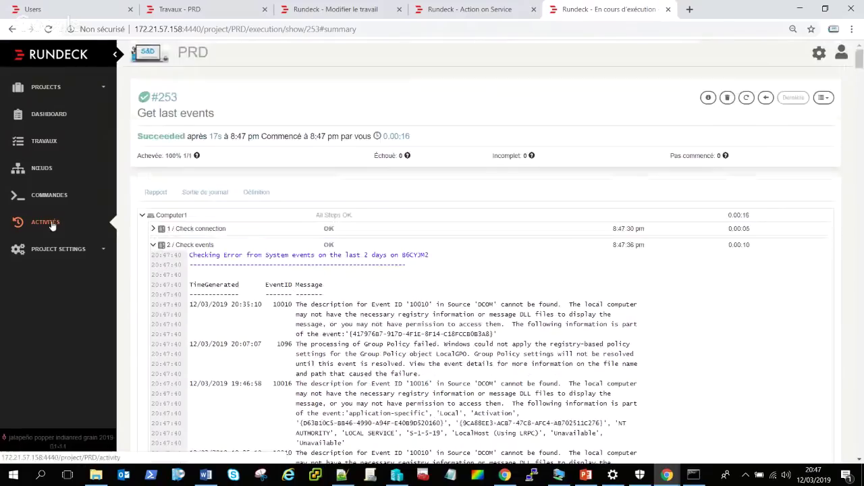
- Review the PRD activity history (53 executions, latest #253), then return to the PRD job list
click(45, 222)
scroll(294, 180, down, 2)
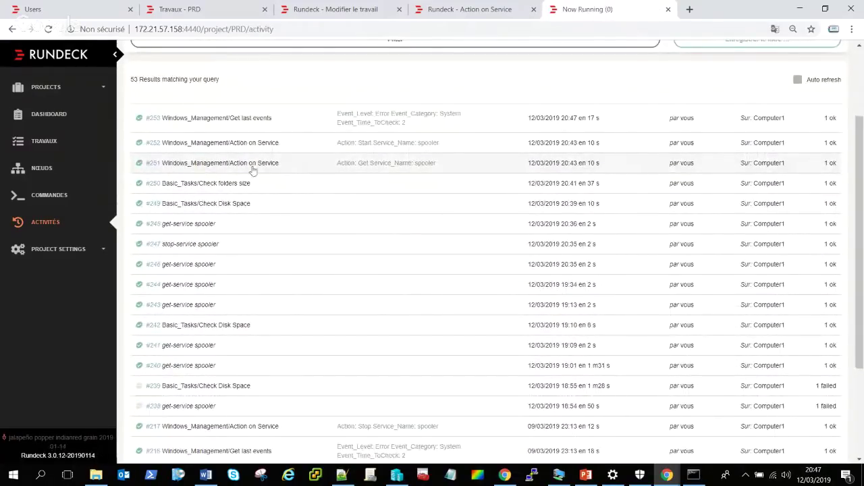
scroll(271, 160, down, 3)
scroll(270, 153, up, 3)
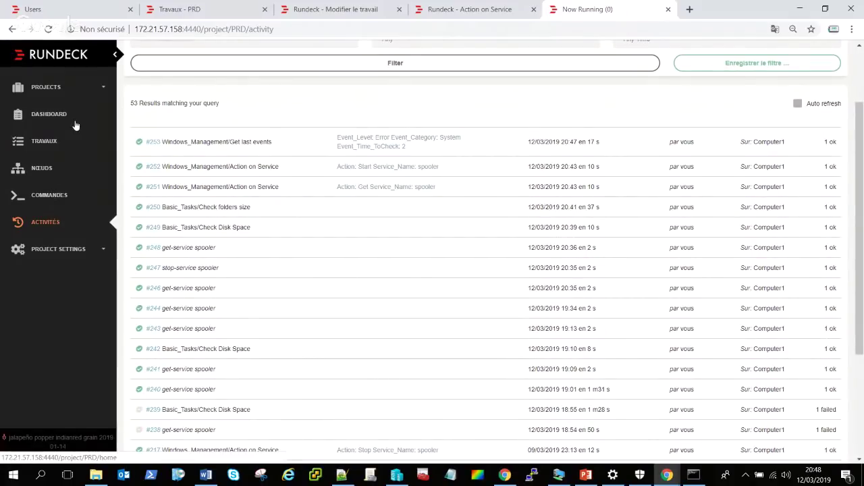
click(45, 141)
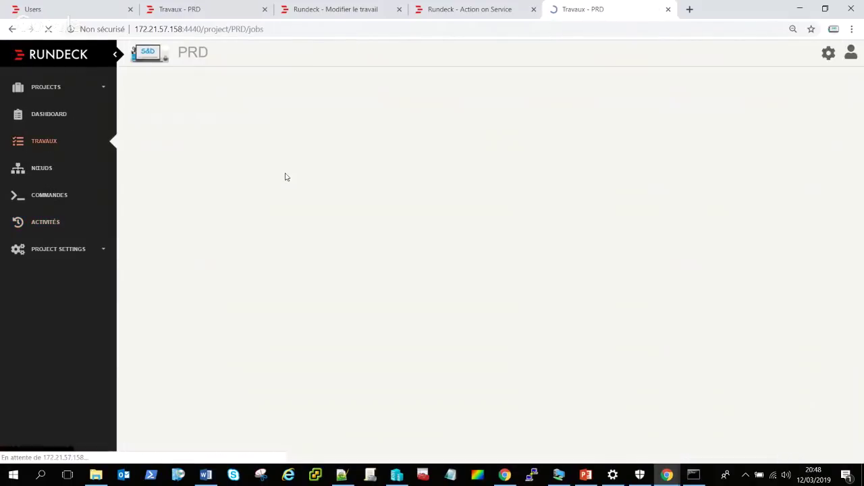
- Open the Action on Service job for editing and bring its Nœuds settings into view
scroll(275, 196, down, 1)
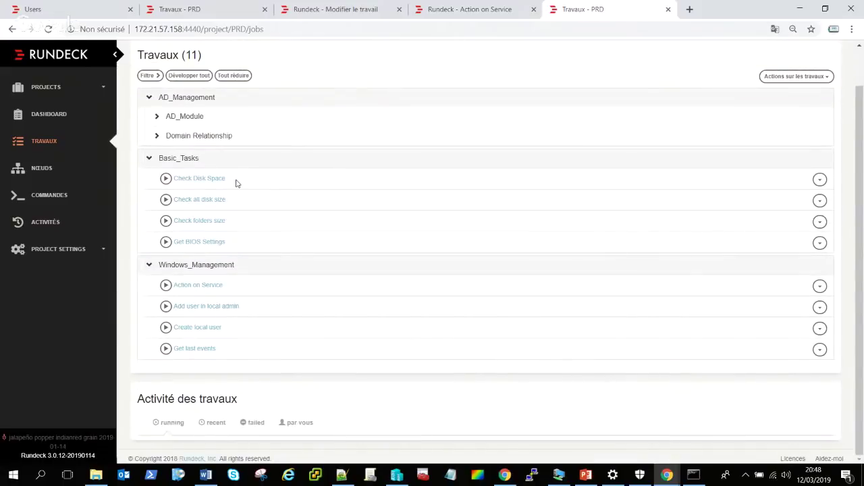
scroll(249, 207, up, 1)
scroll(405, 230, down, 1)
click(819, 286)
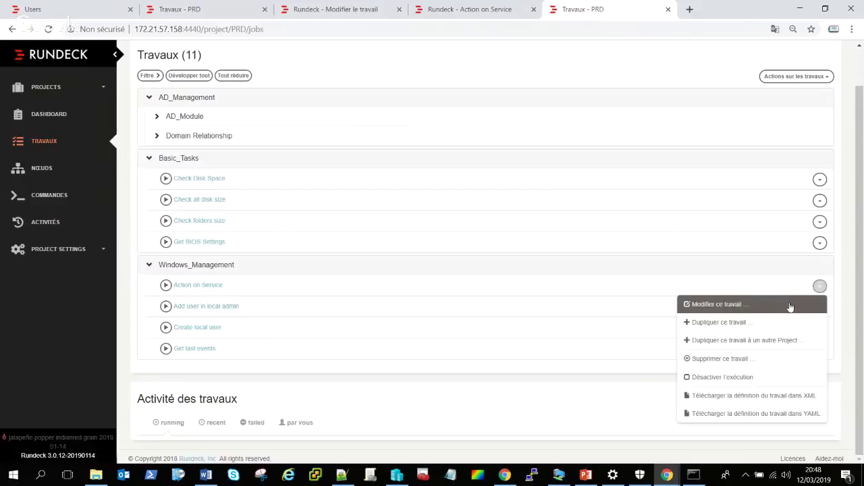
click(789, 305)
scroll(328, 257, down, 6)
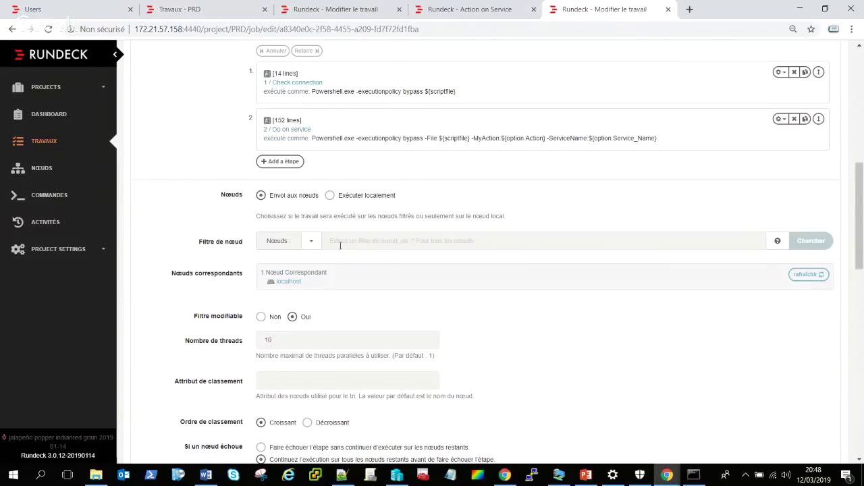
- Set the node filter to Computer1 and search for the matching nodes
click(340, 243)
text(d)
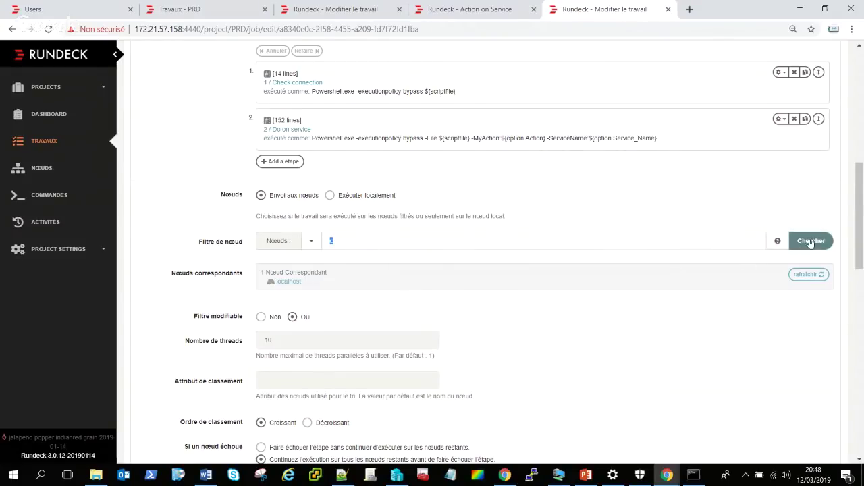
scroll(533, 230, down, 3)
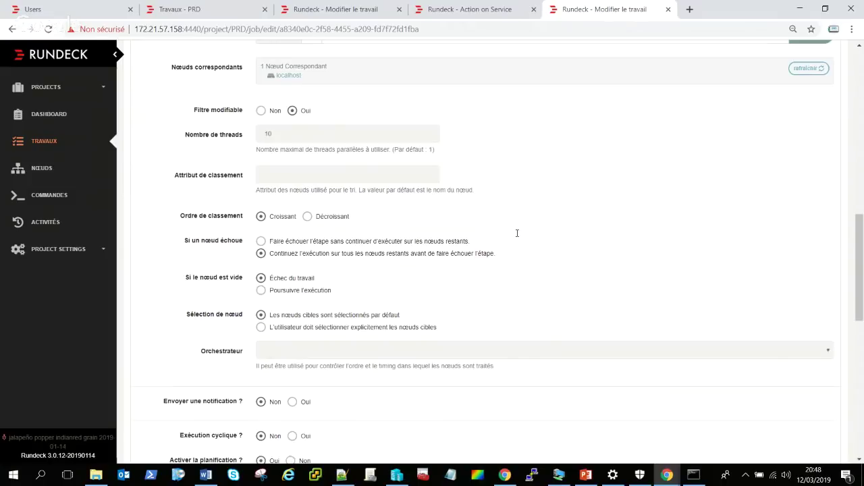
scroll(517, 233, down, 3)
scroll(331, 283, up, 7)
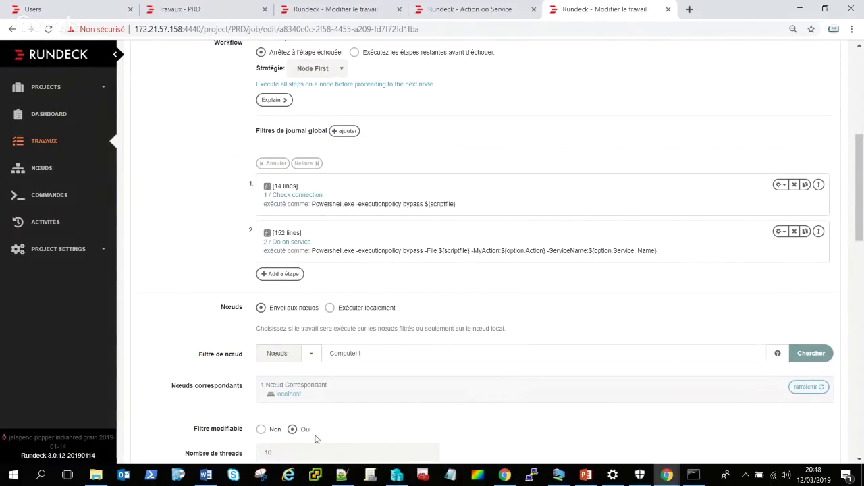
click(804, 360)
- Set Filtre modifiable to Non and save the Action on Service job
scroll(388, 372, down, 1)
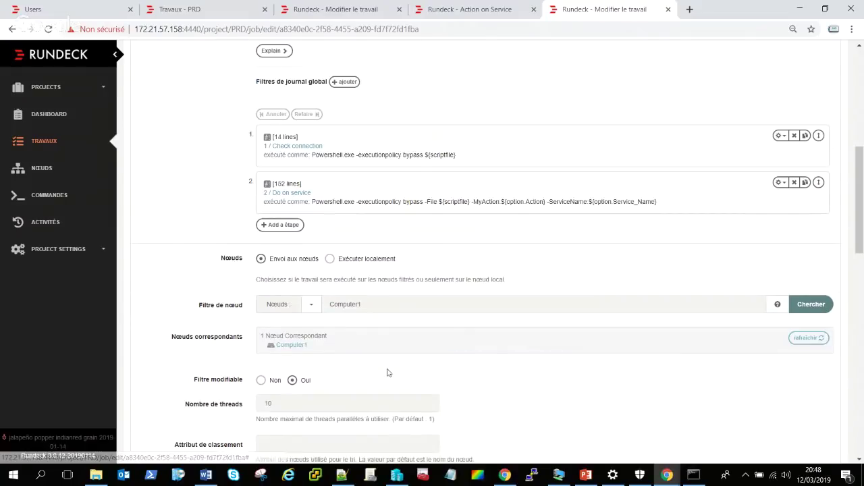
scroll(389, 372, down, 2)
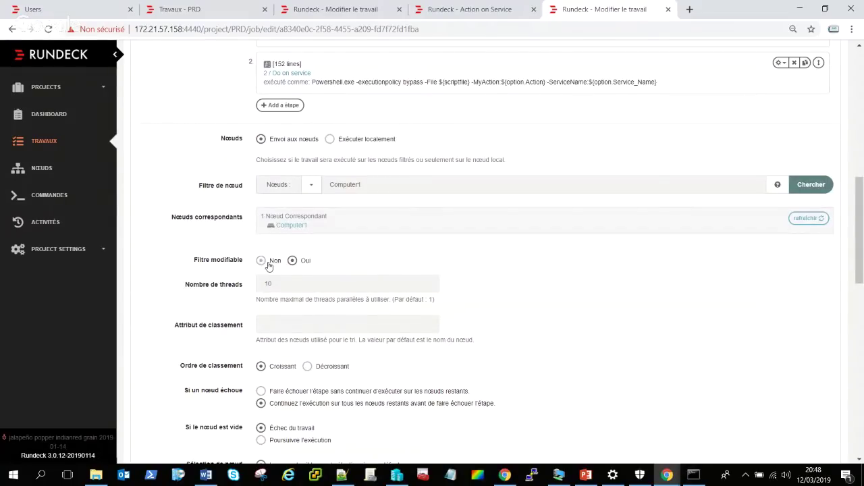
scroll(265, 264, down, 3)
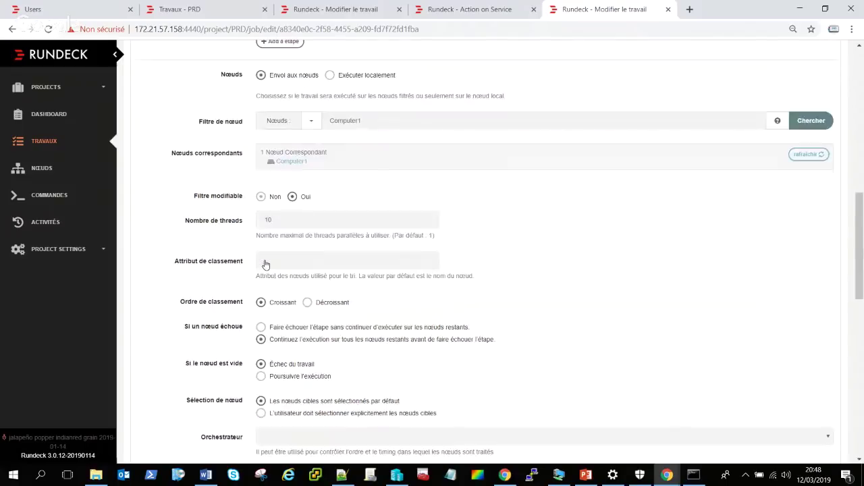
click(261, 91)
scroll(272, 172, down, 8)
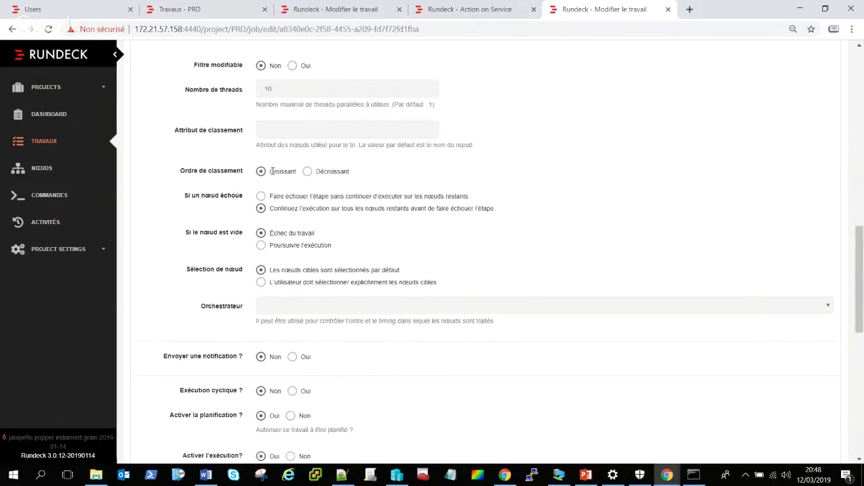
click(202, 425)
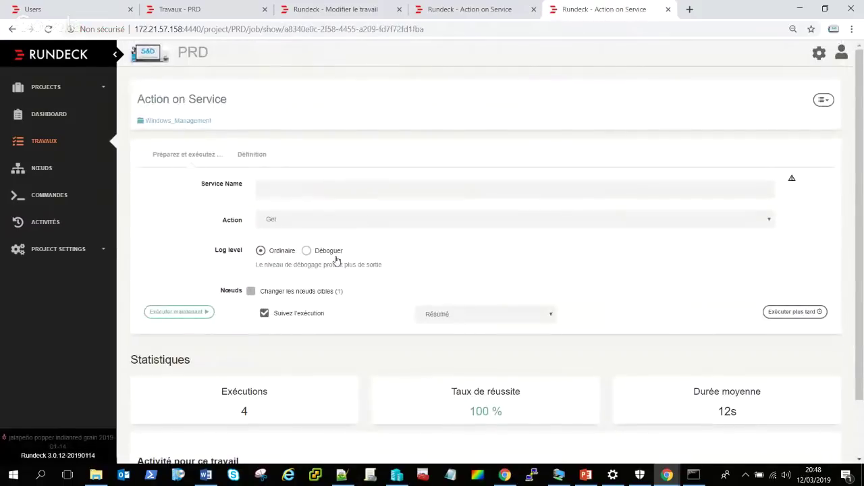
- Check the locked target nodes on the run page, then set Filtre modifiable back to Oui and save
click(306, 293)
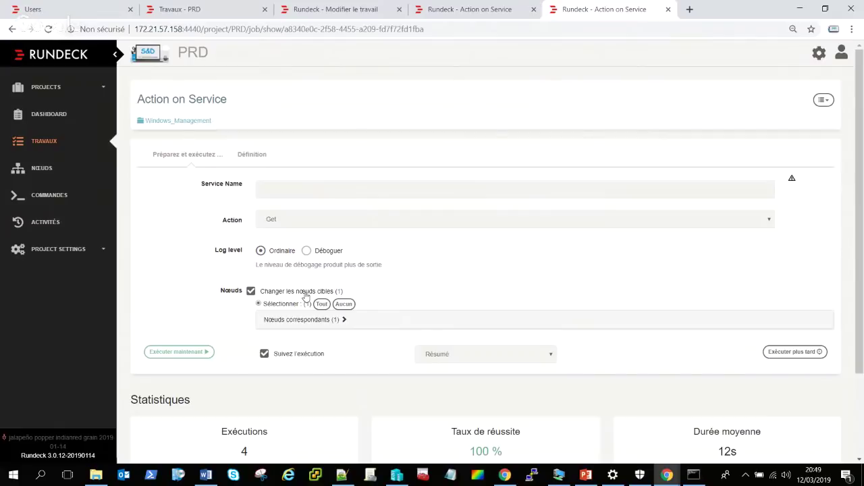
click(298, 322)
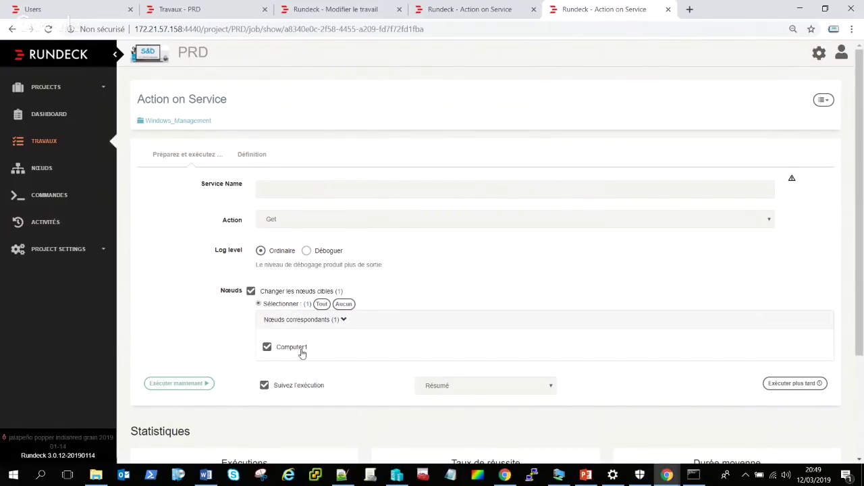
click(824, 101)
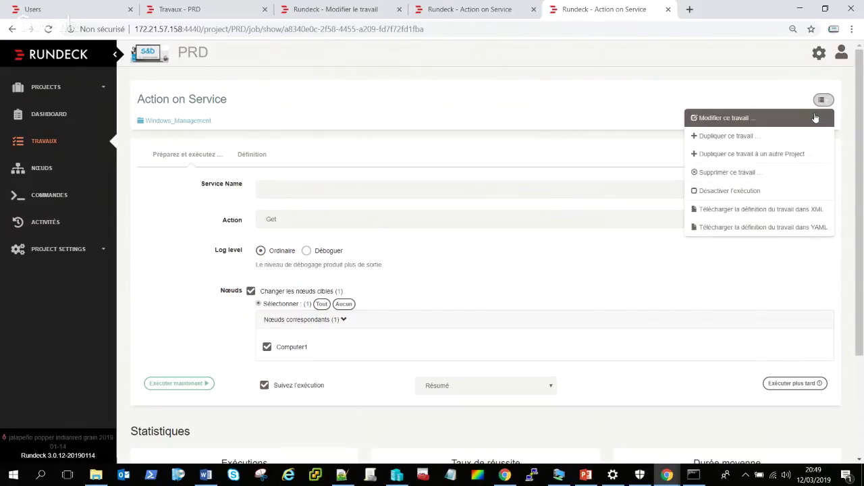
click(709, 116)
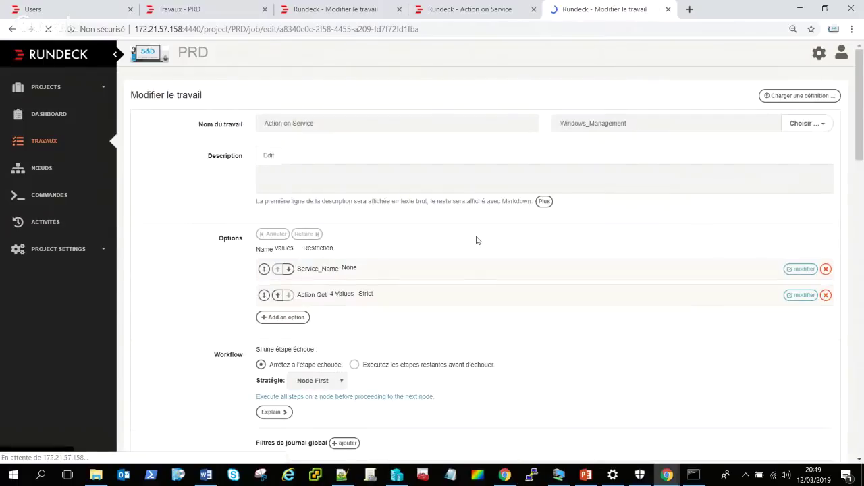
scroll(477, 239, down, 10)
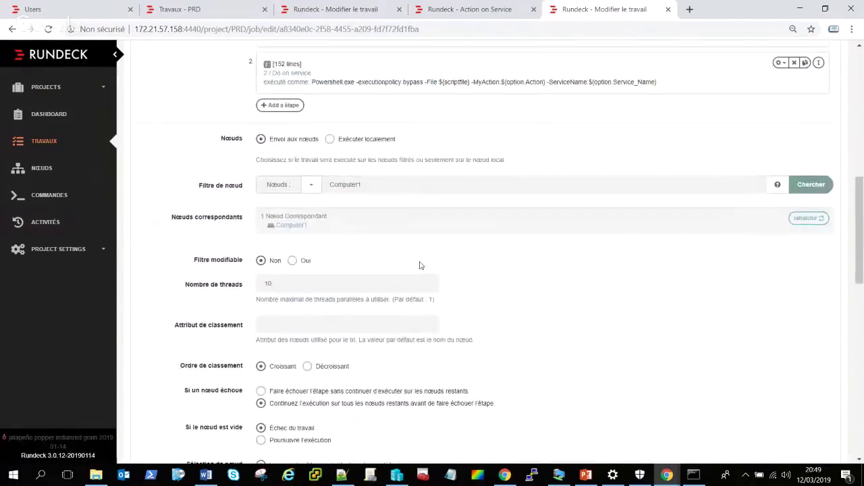
click(293, 261)
scroll(313, 271, down, 12)
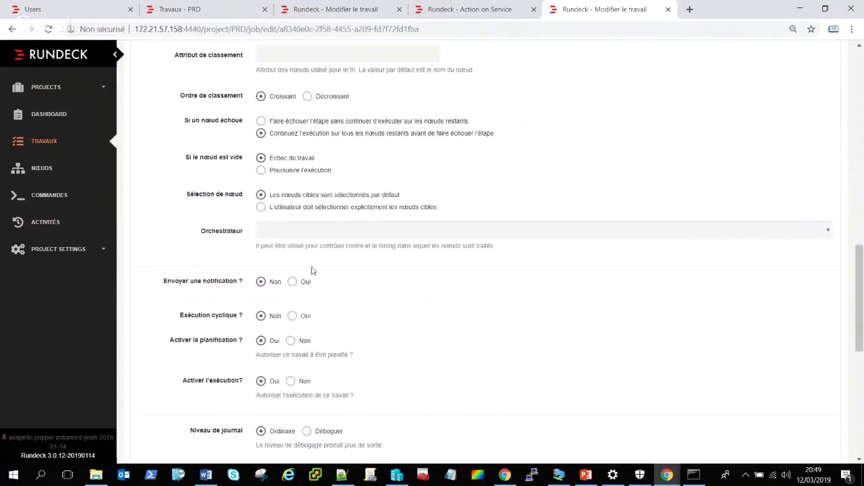
click(213, 431)
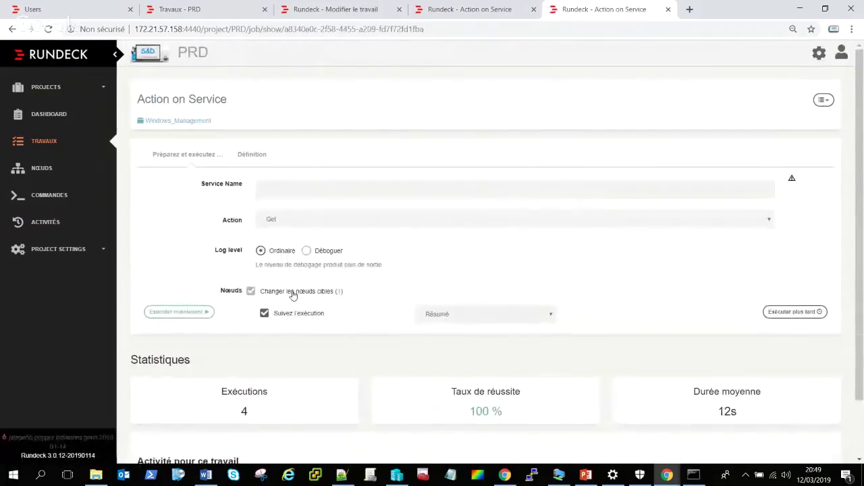
- Reveal the run form's option to replace the Computer1 node filter, and open the job's actions menu
click(293, 293)
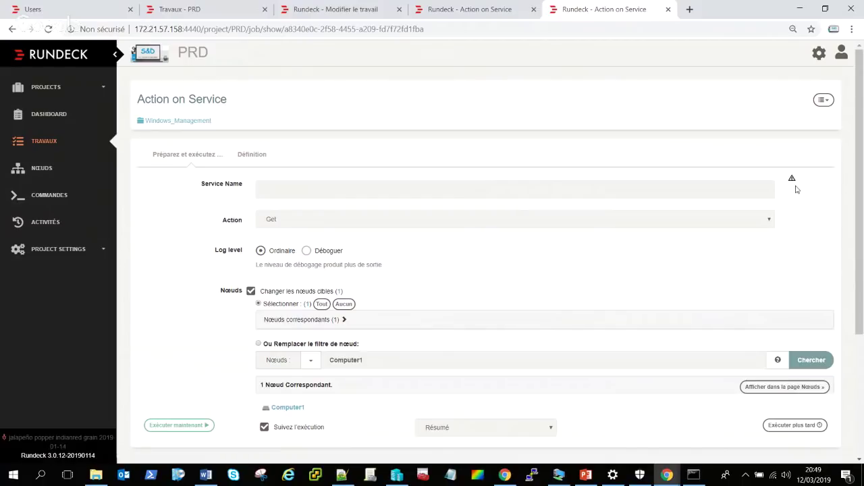
click(823, 99)
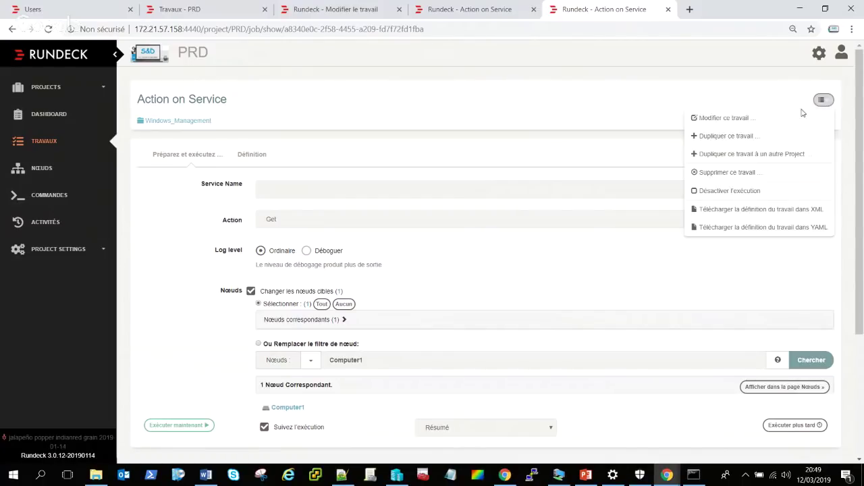
- Duplicate Action on Service and review the prefilled new-job form with its Computer1 node filter
click(766, 136)
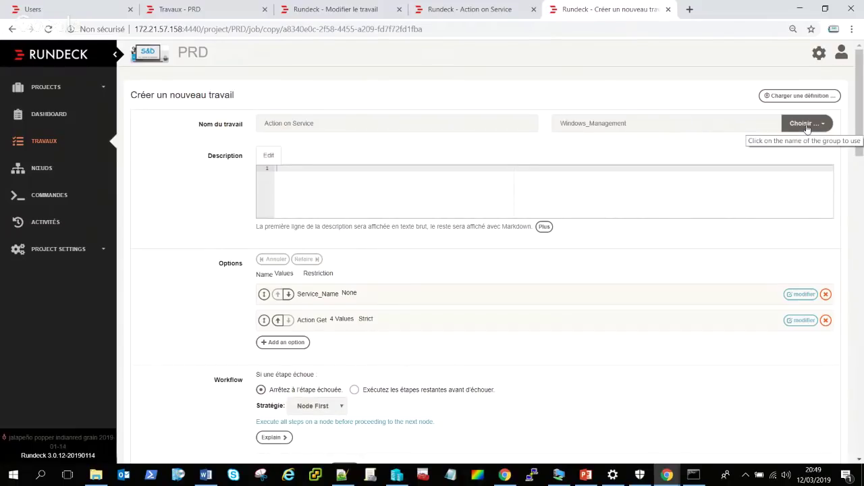
scroll(513, 142, down, 1)
scroll(513, 142, down, 2)
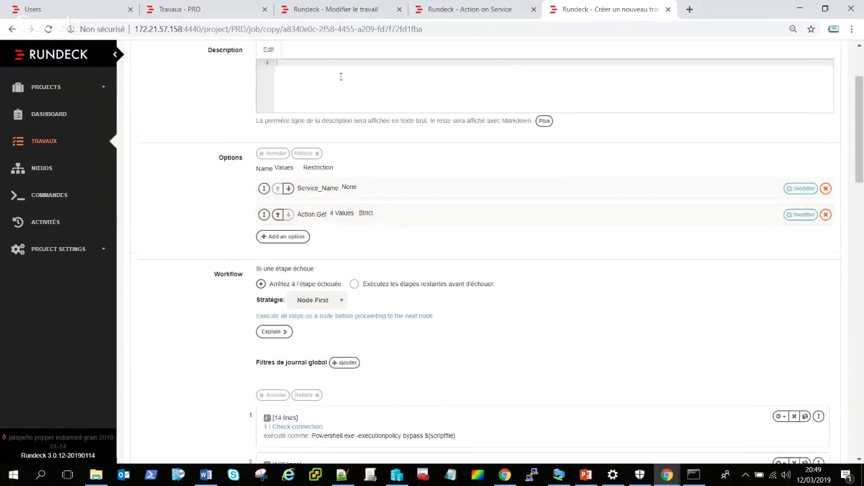
scroll(340, 77, up, 2)
scroll(289, 174, down, 3)
scroll(359, 250, down, 15)
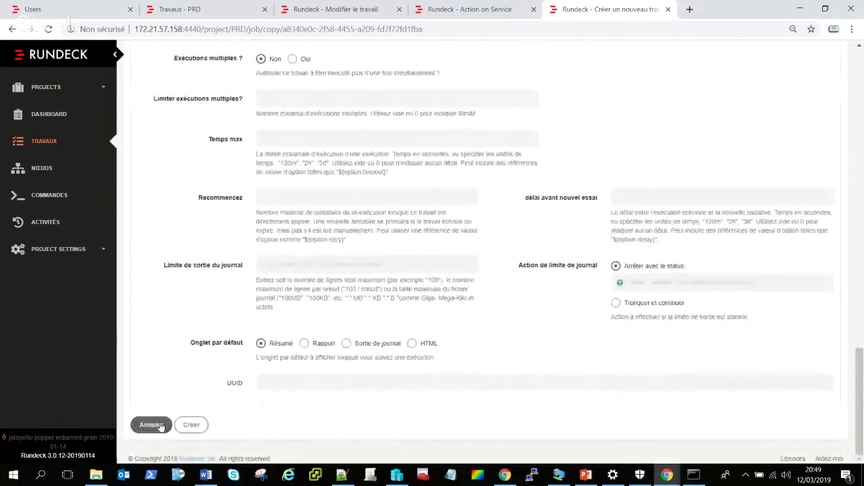
- Cancel the job copy and return to the PRD job list, still 11 jobs
click(152, 425)
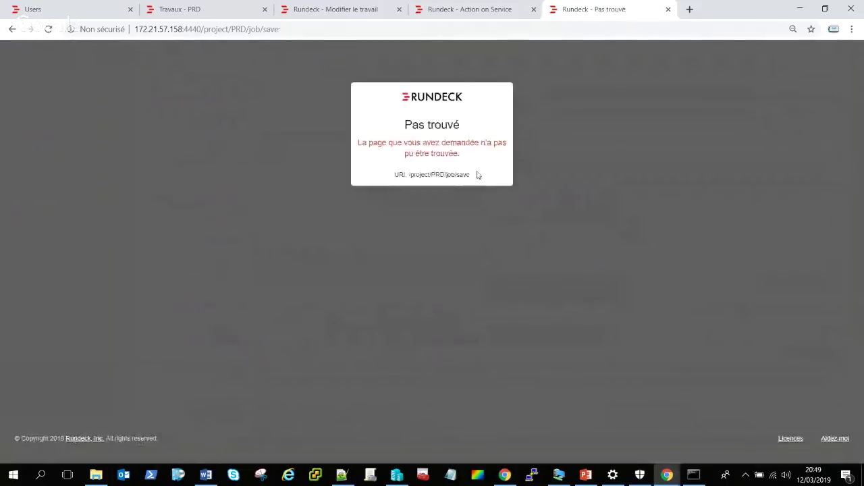
click(13, 30)
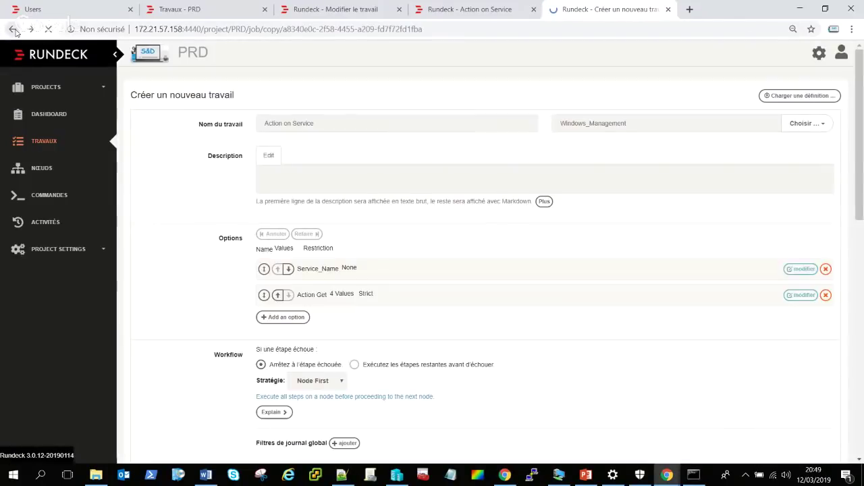
click(44, 143)
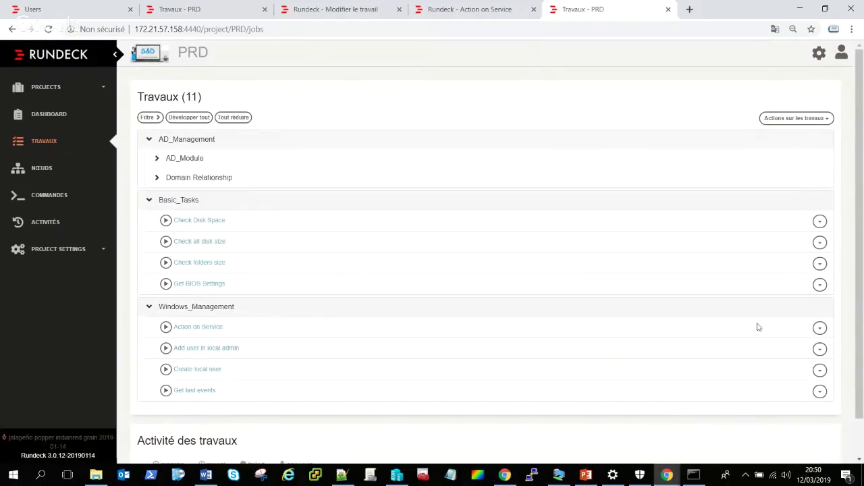
- Download the Action on Service job definition as an XML file
click(819, 328)
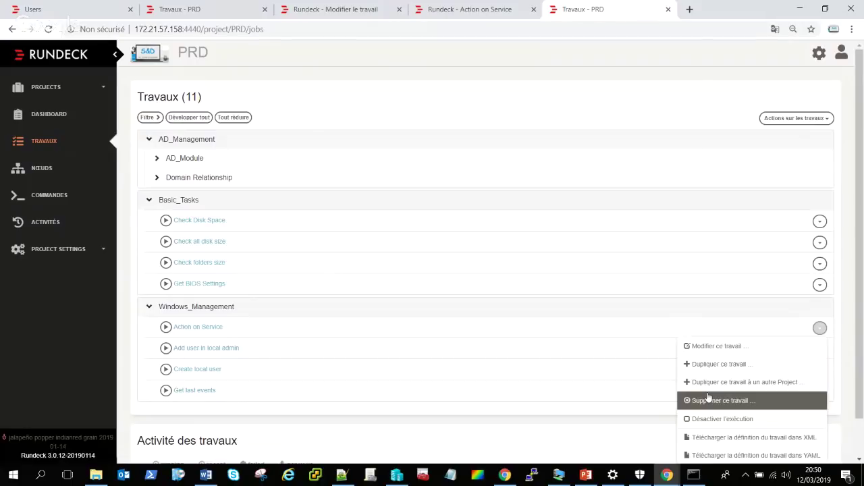
scroll(707, 399, down, 1)
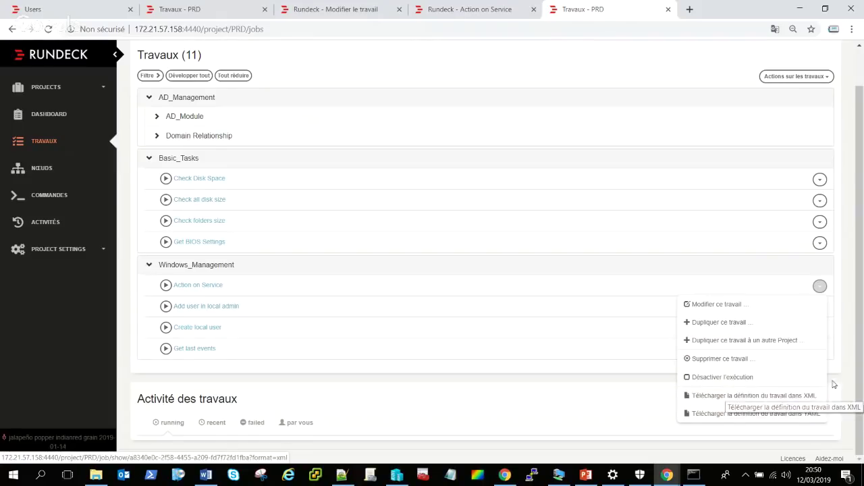
click(811, 399)
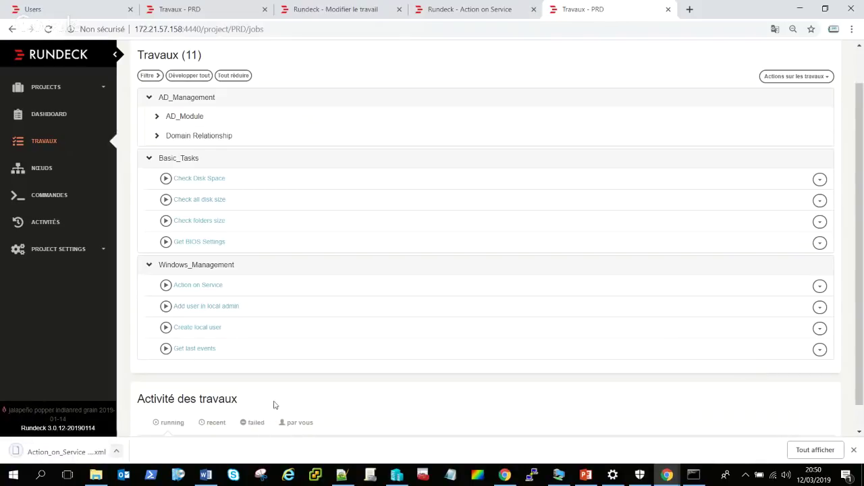
scroll(811, 101, up, 2)
- Open the PRD job-definition upload page, dismiss the file picker empty, and expand Project Settings
click(796, 118)
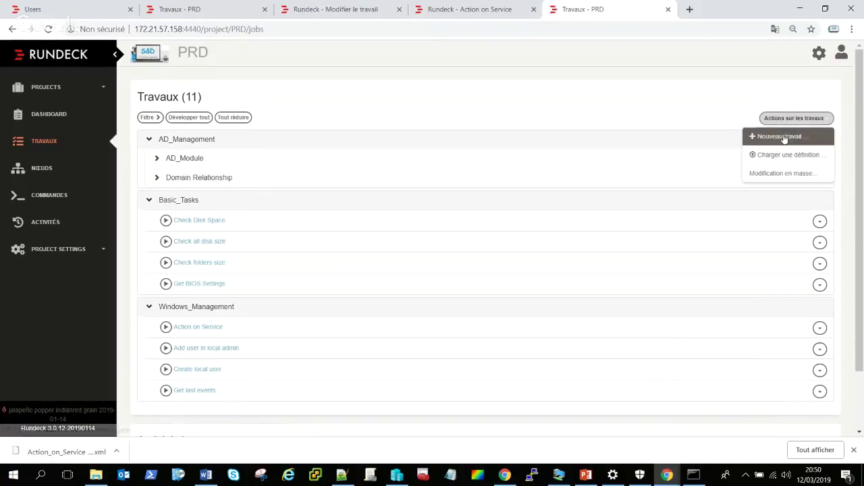
click(803, 158)
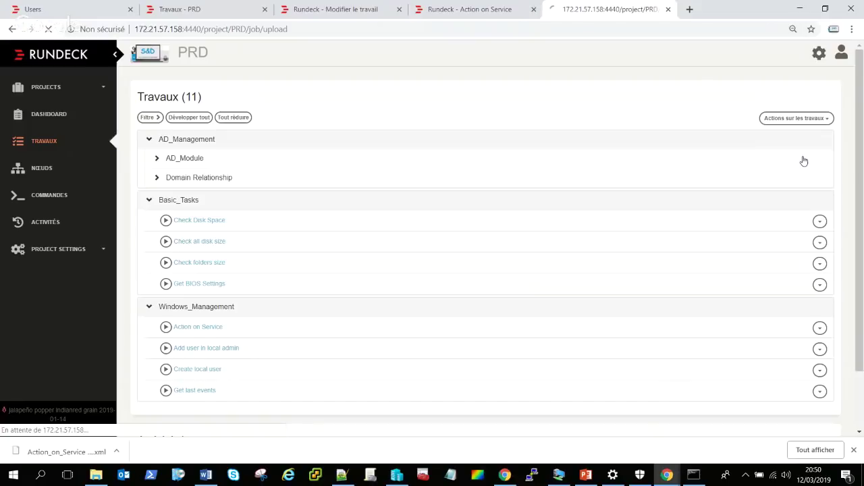
click(196, 133)
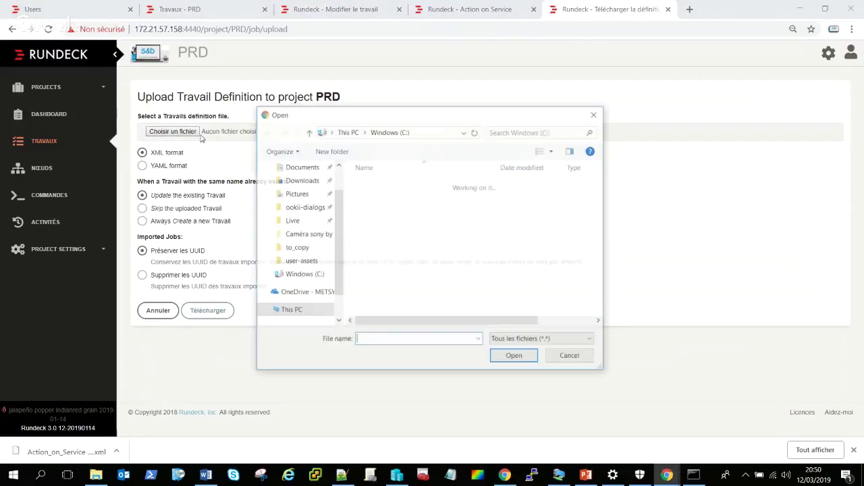
click(574, 357)
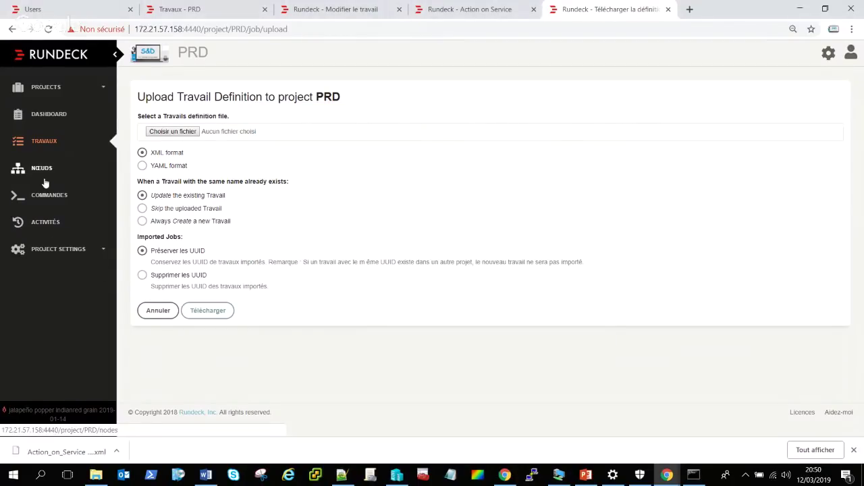
click(99, 250)
scroll(88, 274, down, 1)
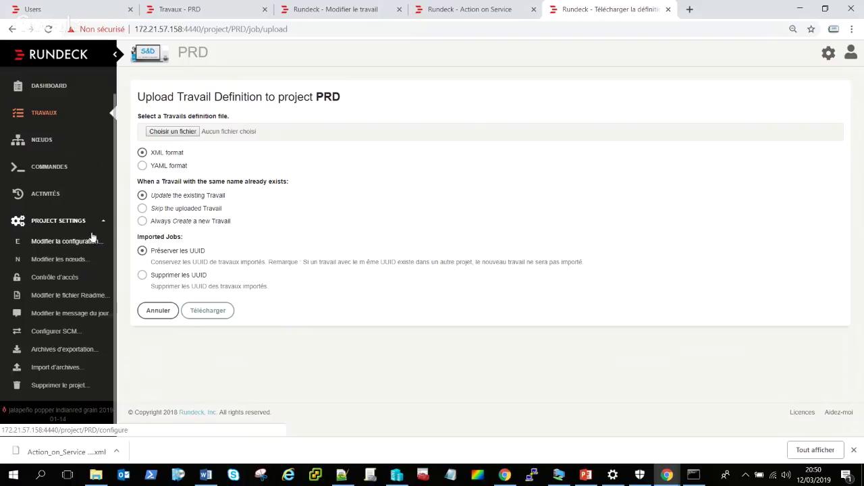
- Export the PRD project archive and keep the downloaded PRD.rdproject.jar file
click(74, 354)
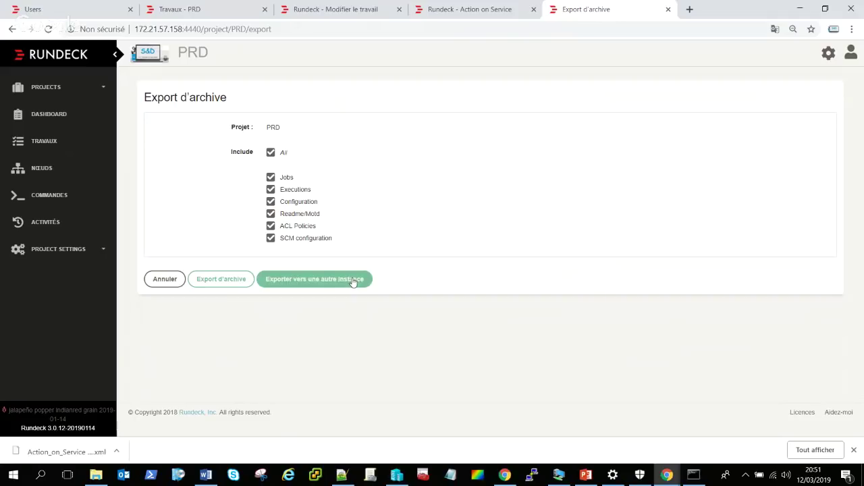
click(238, 283)
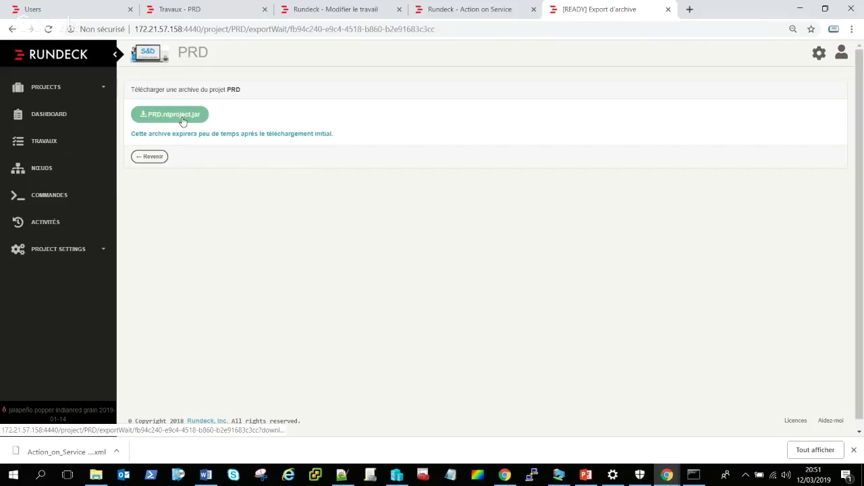
click(181, 121)
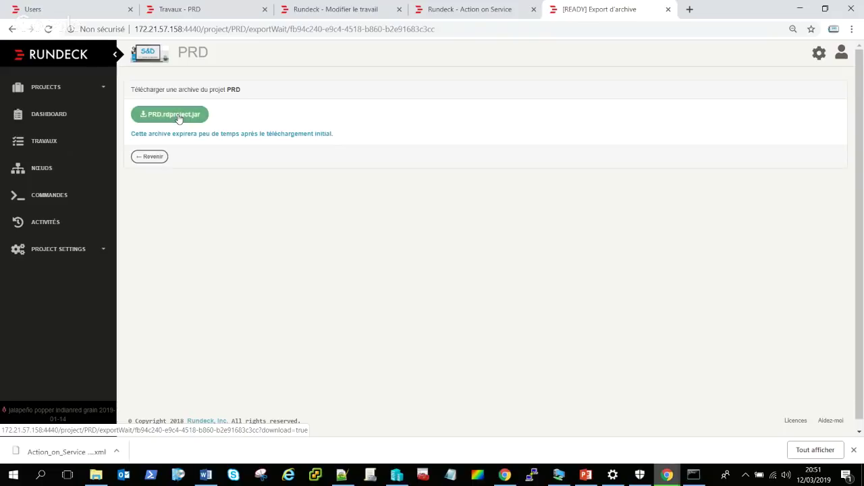
click(252, 455)
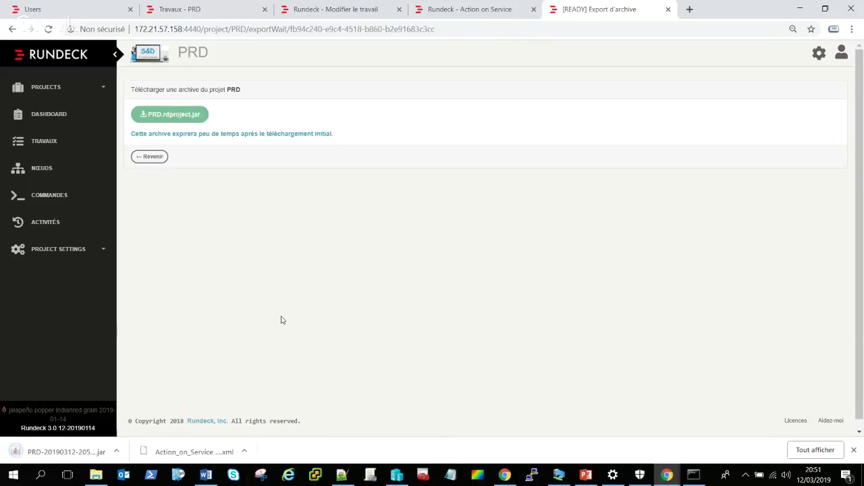
click(96, 251)
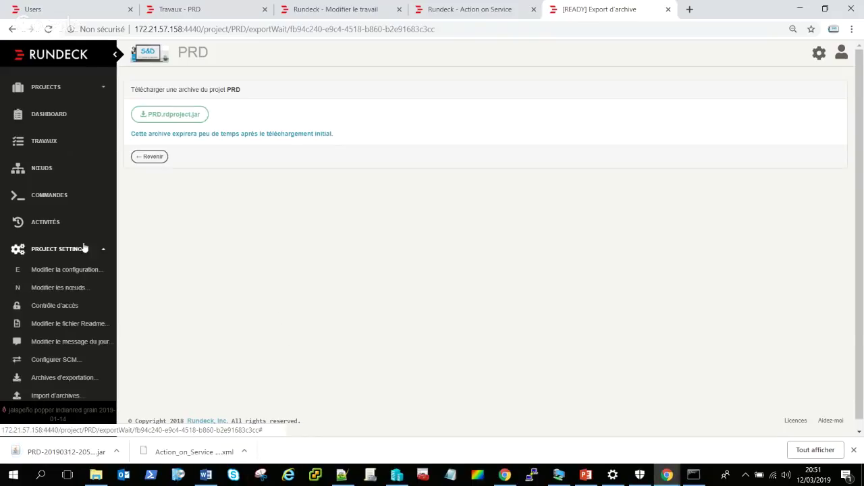
- Create a new project named toto and save its node sources with the local node
click(102, 88)
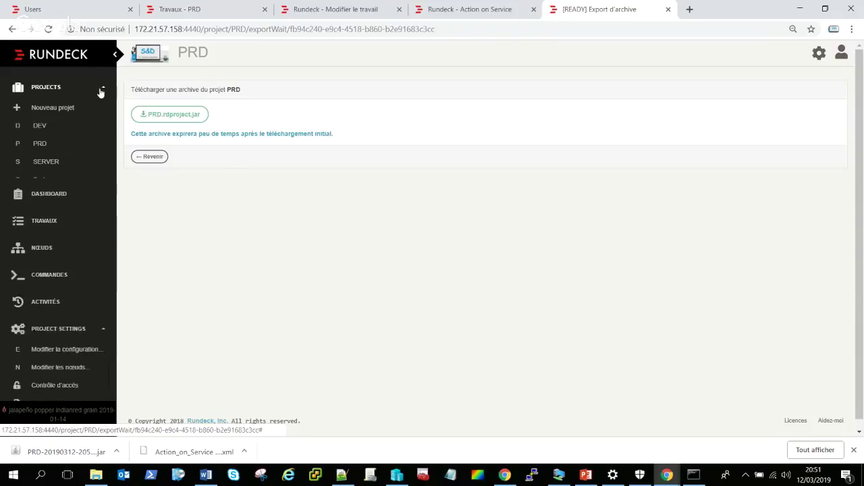
click(58, 111)
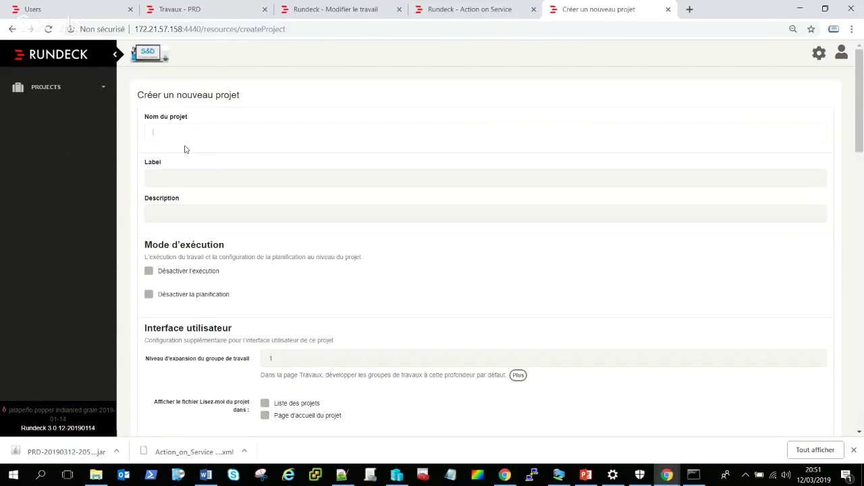
text(toto)
scroll(424, 272, down, 15)
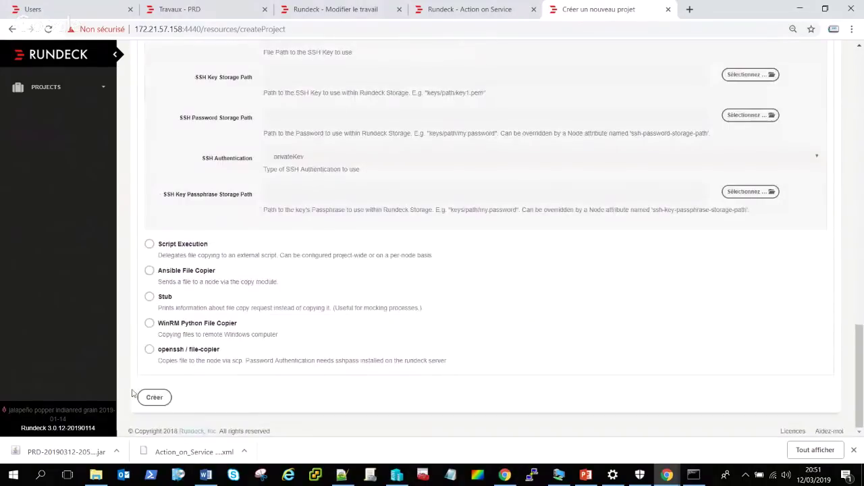
click(153, 397)
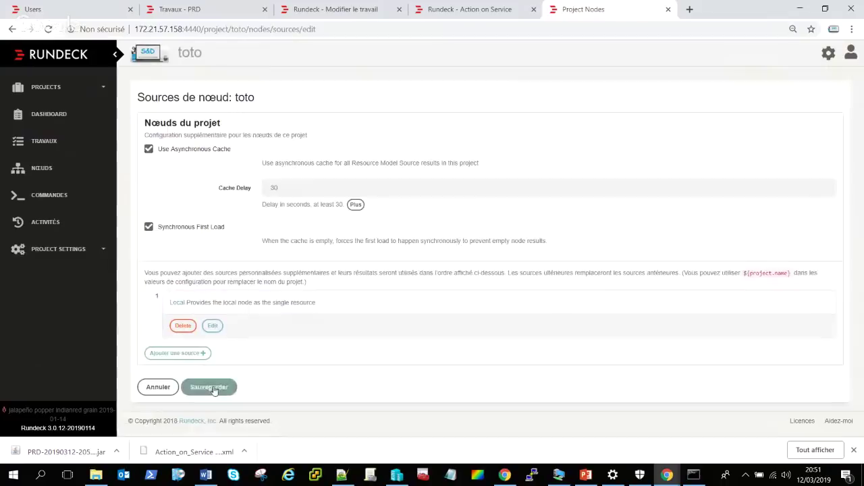
click(214, 389)
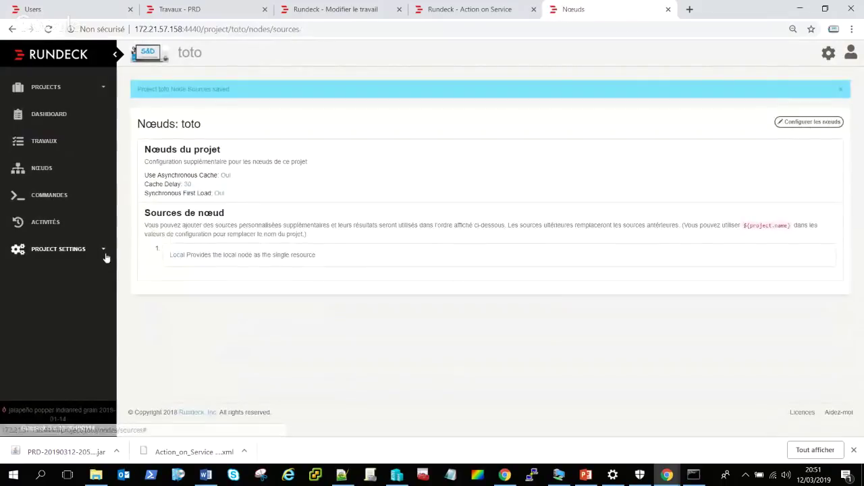
click(103, 251)
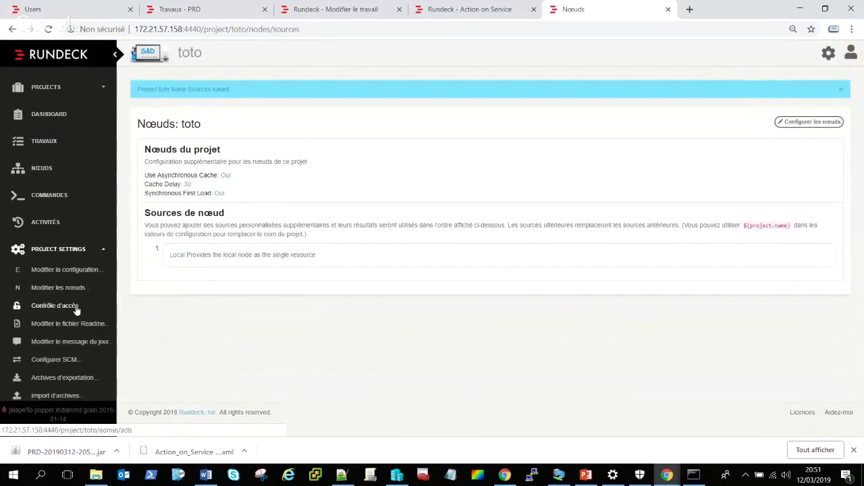
- Choose PRD-20190309-225925.rdproject.jar from Downloads as the archive to import into toto
scroll(77, 309, down, 1)
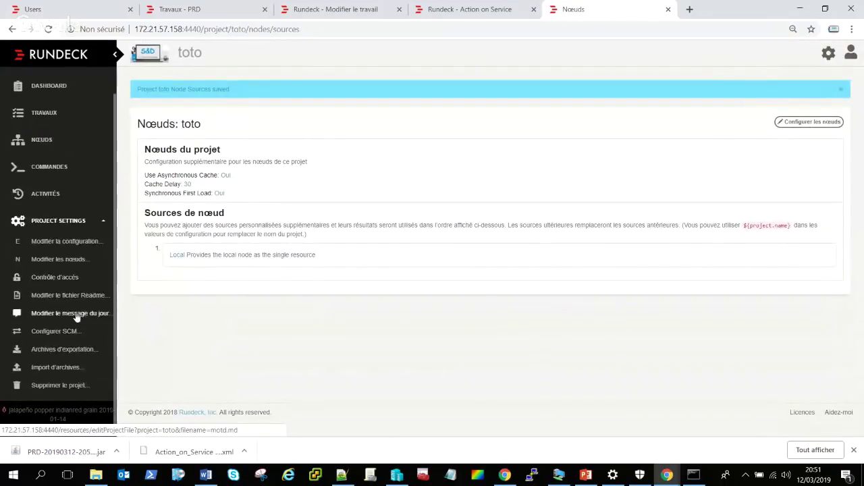
click(56, 368)
click(176, 134)
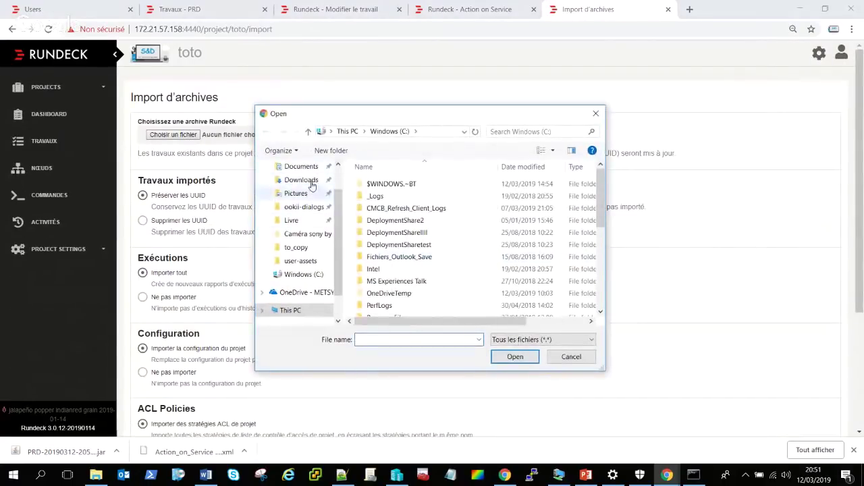
click(301, 180)
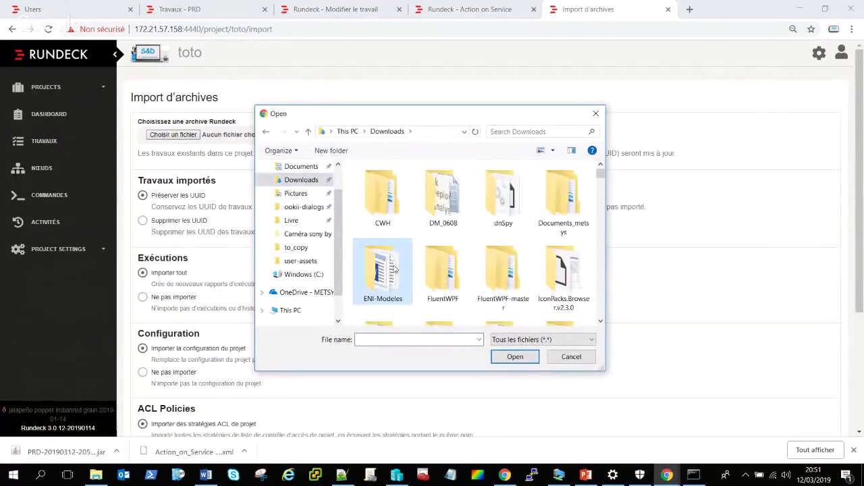
scroll(392, 267, down, 5)
scroll(391, 267, down, 3)
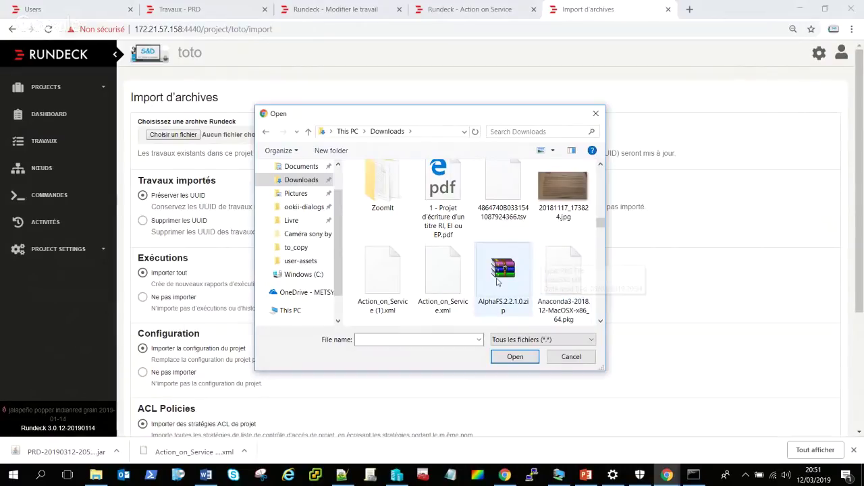
click(449, 279)
text(prd)
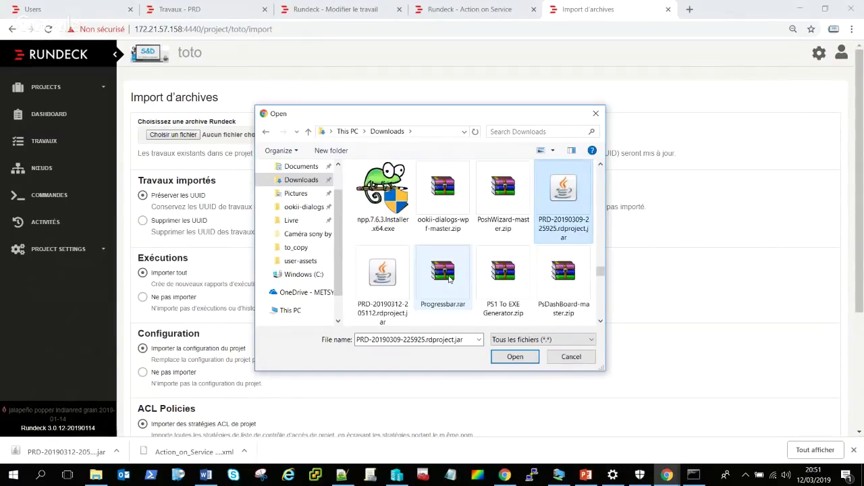
double_click(568, 198)
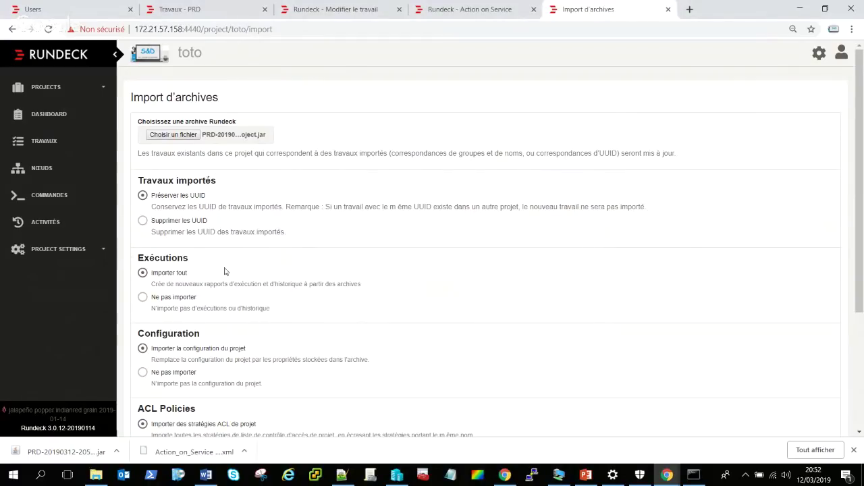
- Import the PRD archive into toto, which warns that some jobs failed to import
scroll(249, 234, down, 3)
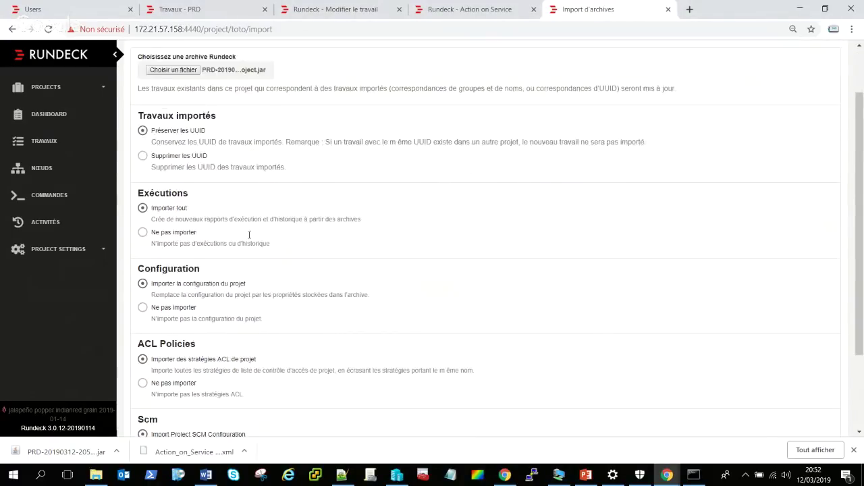
click(199, 399)
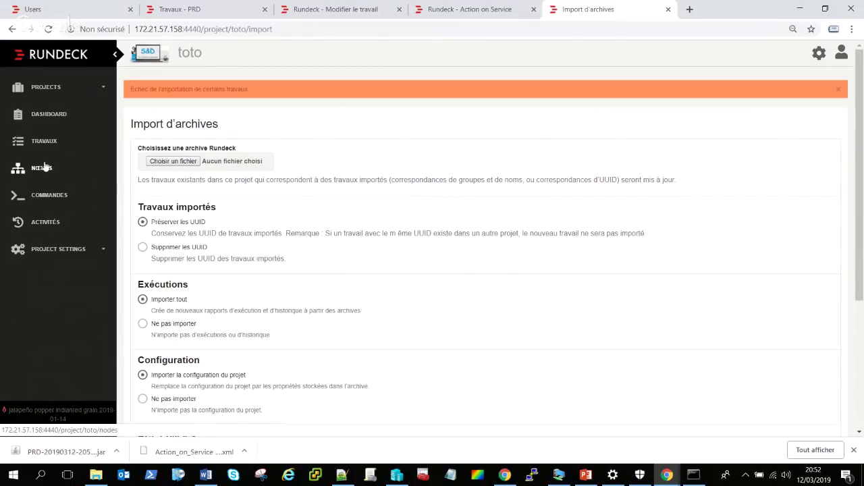
click(95, 89)
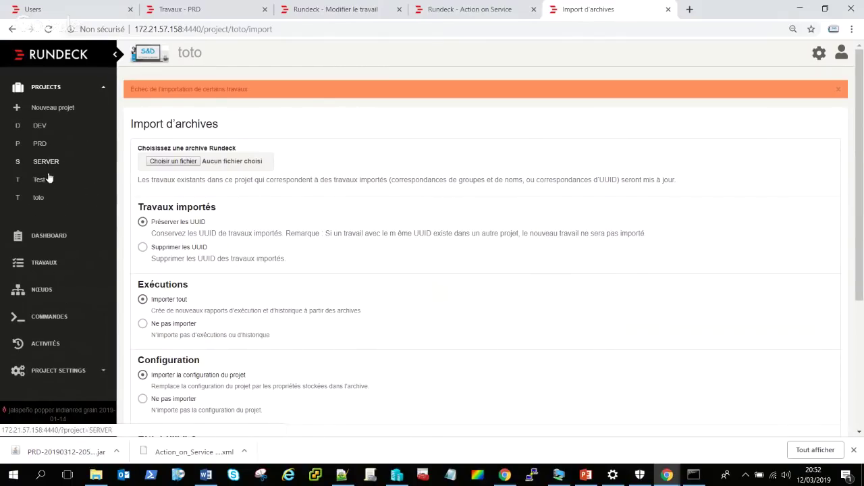
- Switch to toto and review its empty jobs list, dashboard, nodes and commands page
click(79, 197)
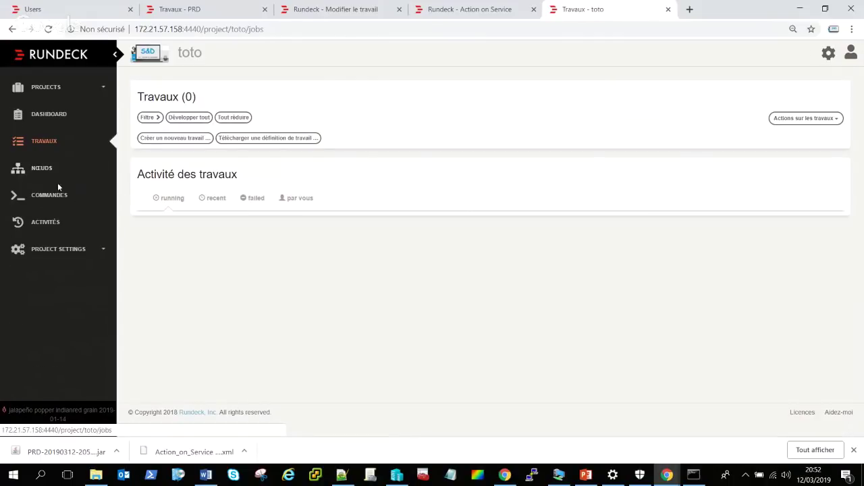
click(46, 141)
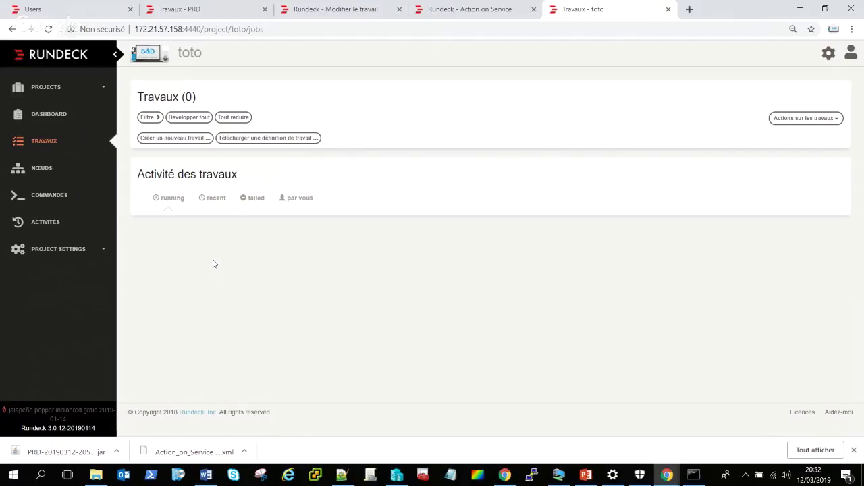
click(58, 121)
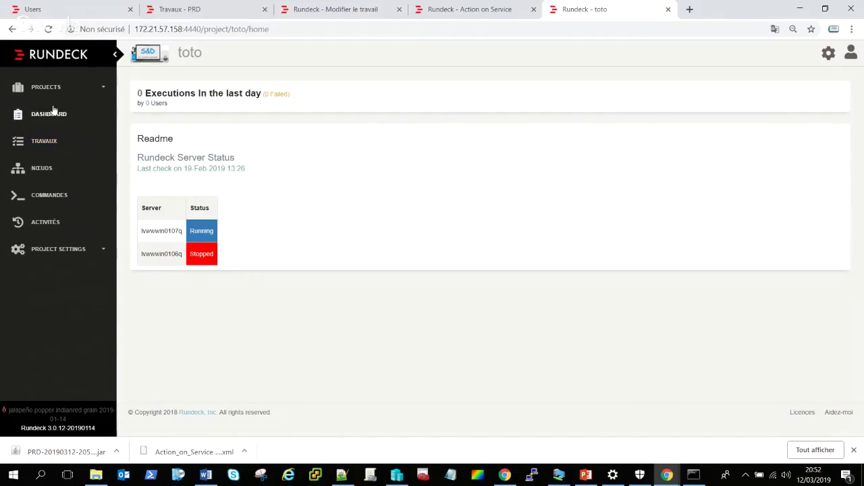
click(40, 139)
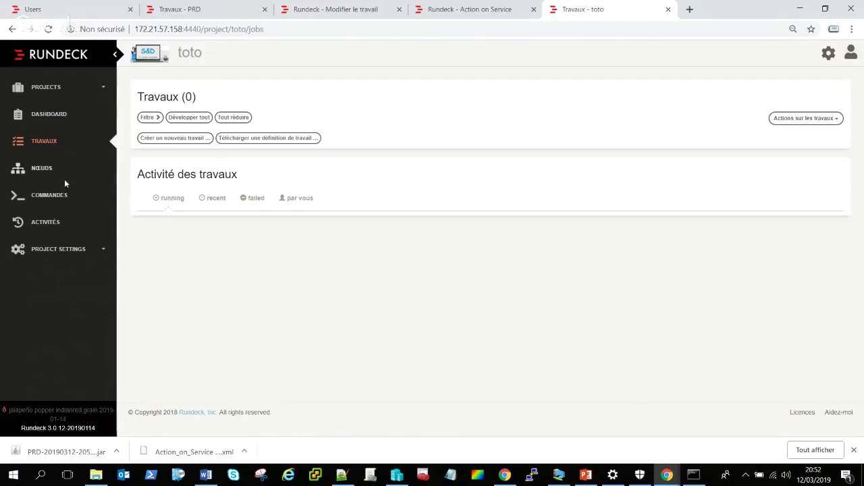
click(48, 169)
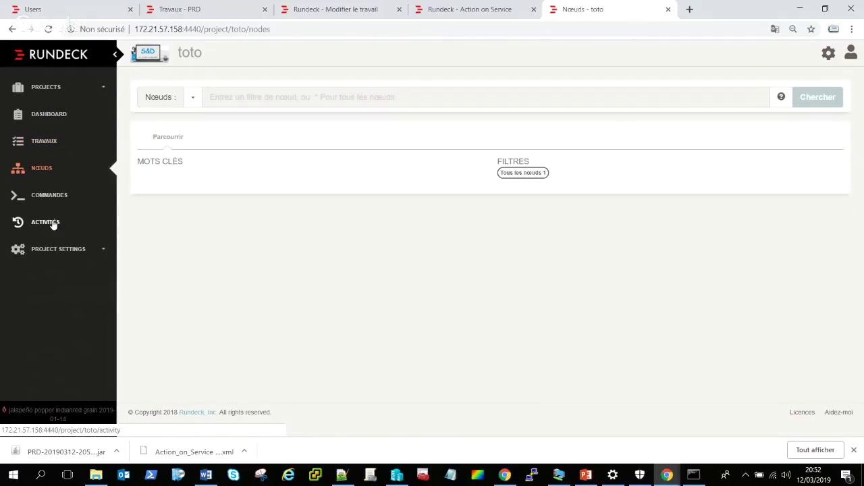
click(51, 195)
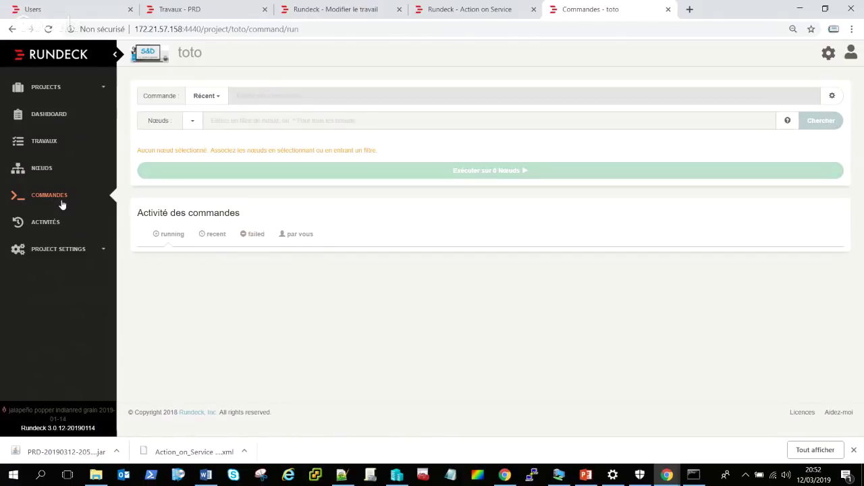